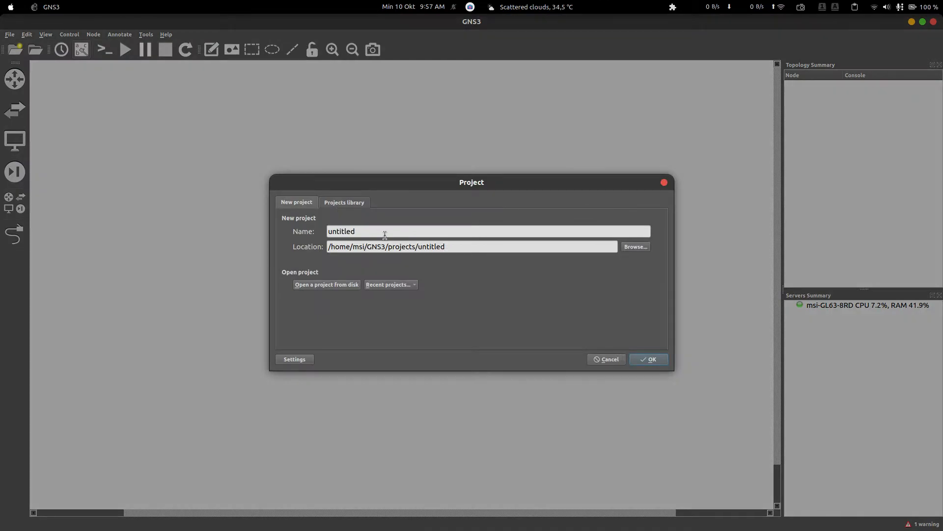
Create a new project named "Routing Statik".
double_click(384, 235)
type("R")
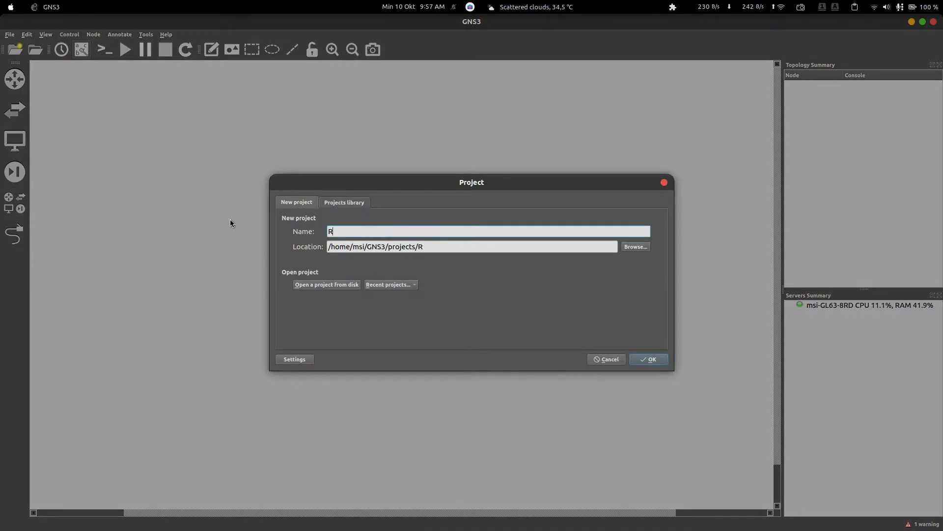
type("outing S")
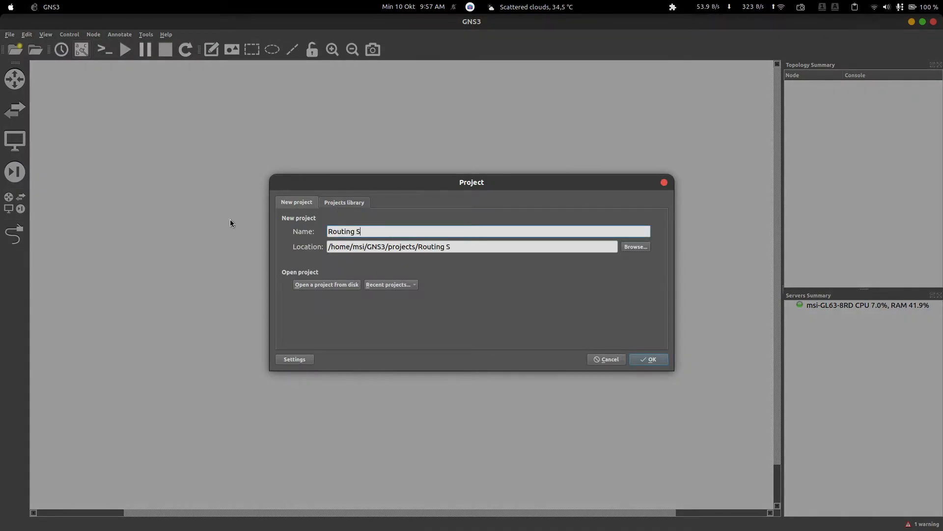
type("tatik")
left_click(648, 363)
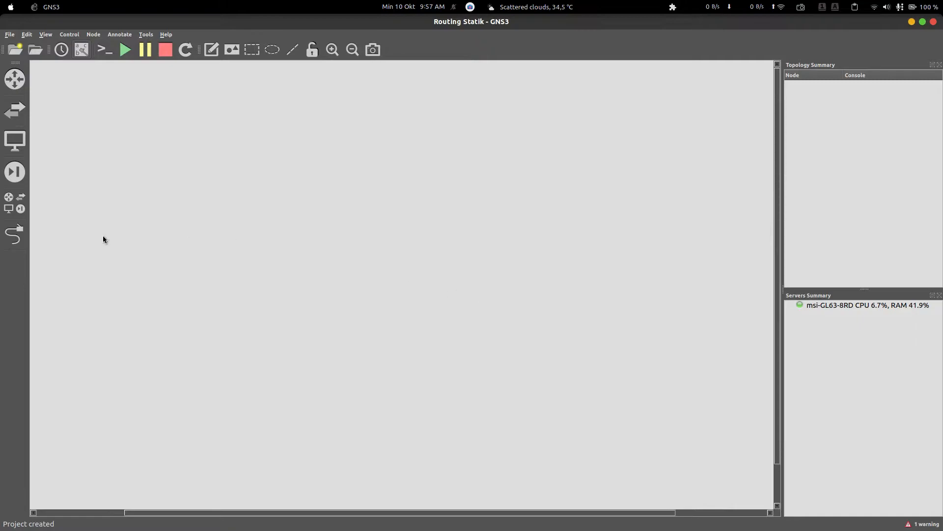
Add the PC-1 and PC-2 devices to the empty workspace, with PC-2 above and to the right of PC-1.
left_click(14, 203)
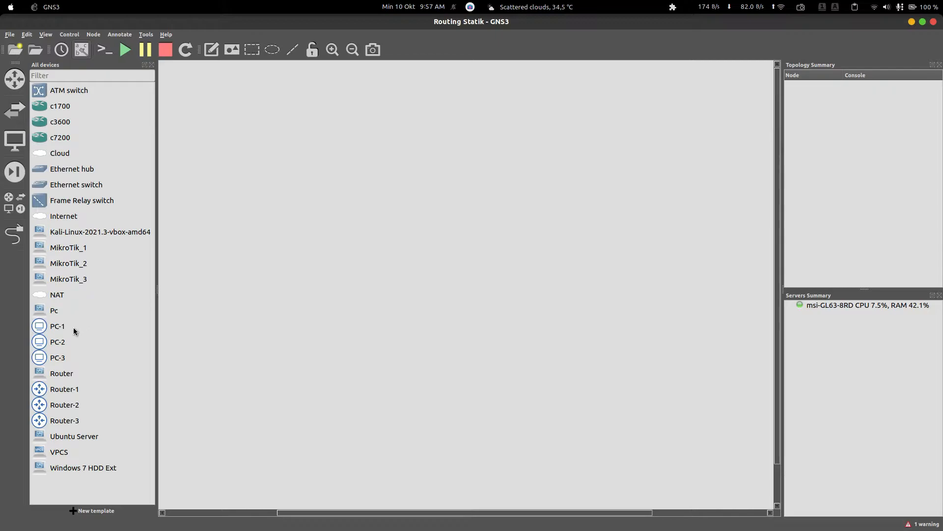
left_click_drag(73, 327, 241, 297)
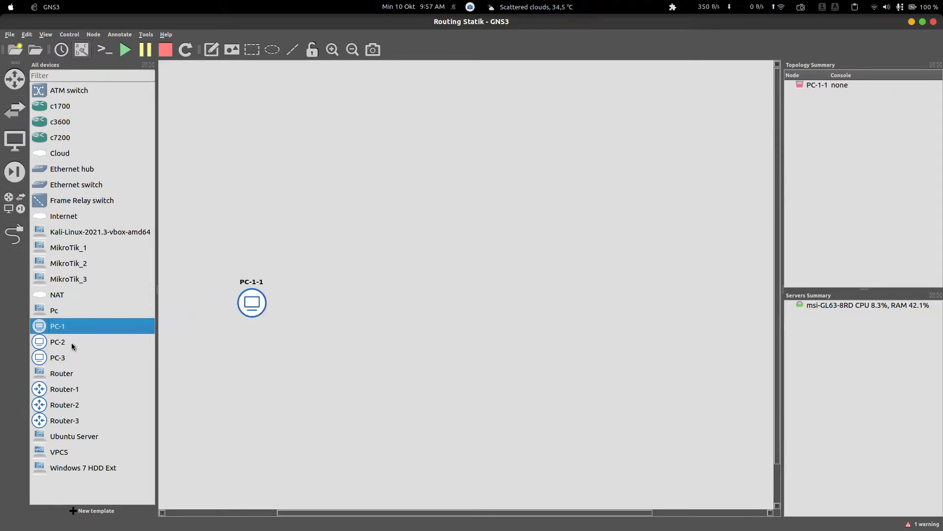
left_click_drag(72, 342, 403, 219)
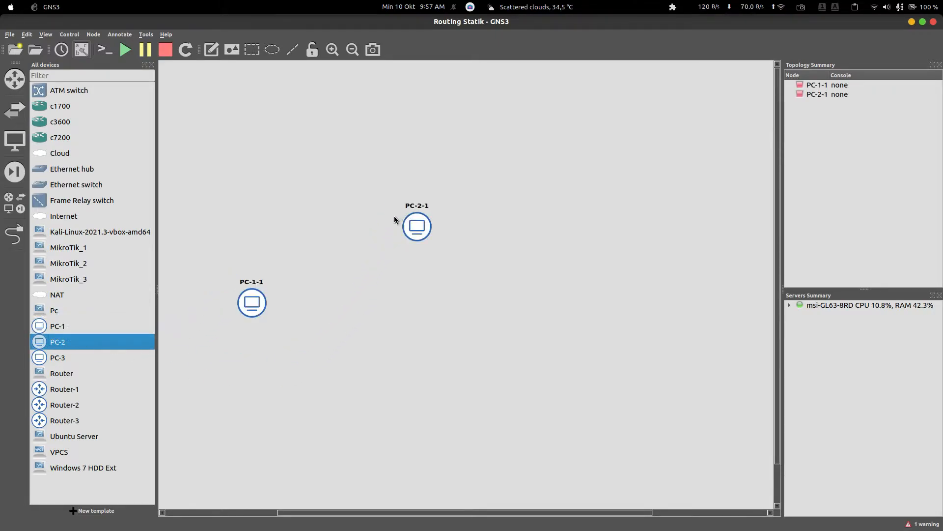
Open the preferences and examine the VMware, QEMU and VirtualBox virtual machine template pages.
left_click(26, 33)
left_click(44, 81)
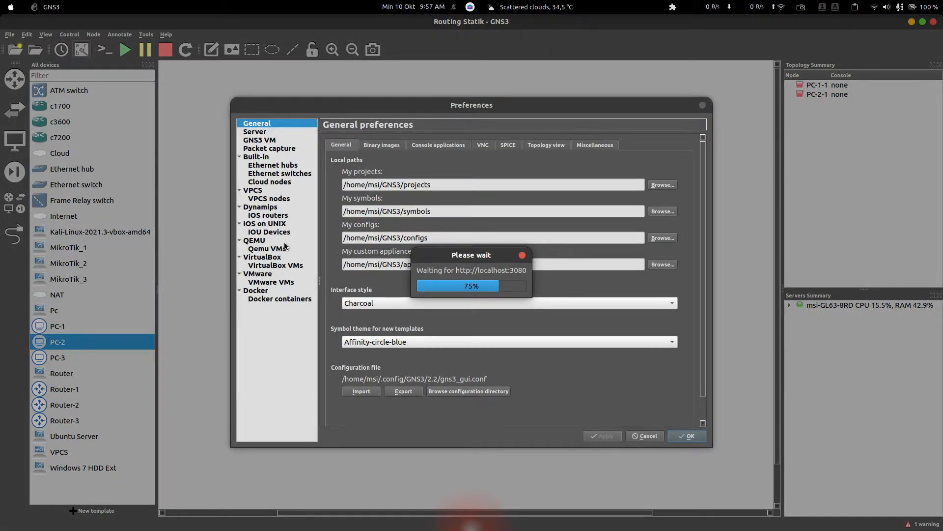
left_click(280, 275)
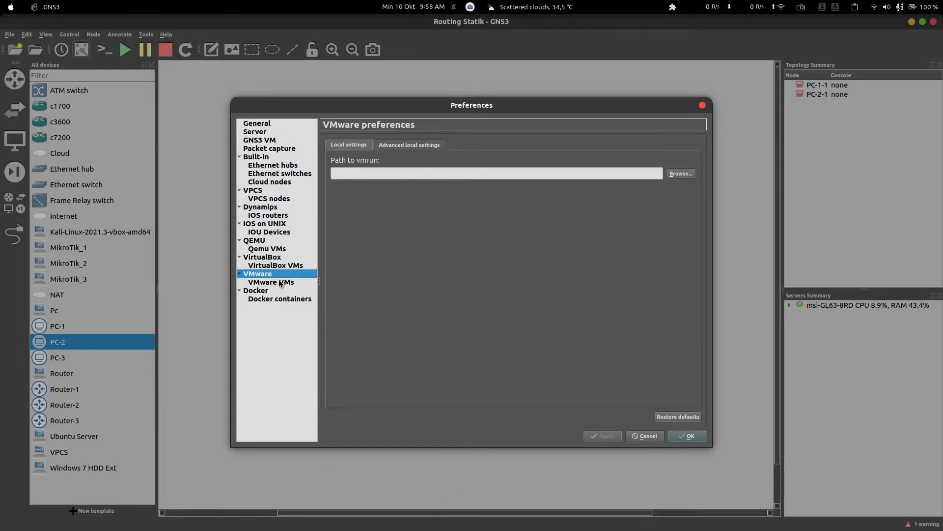
left_click(282, 283)
left_click(283, 251)
left_click(291, 267)
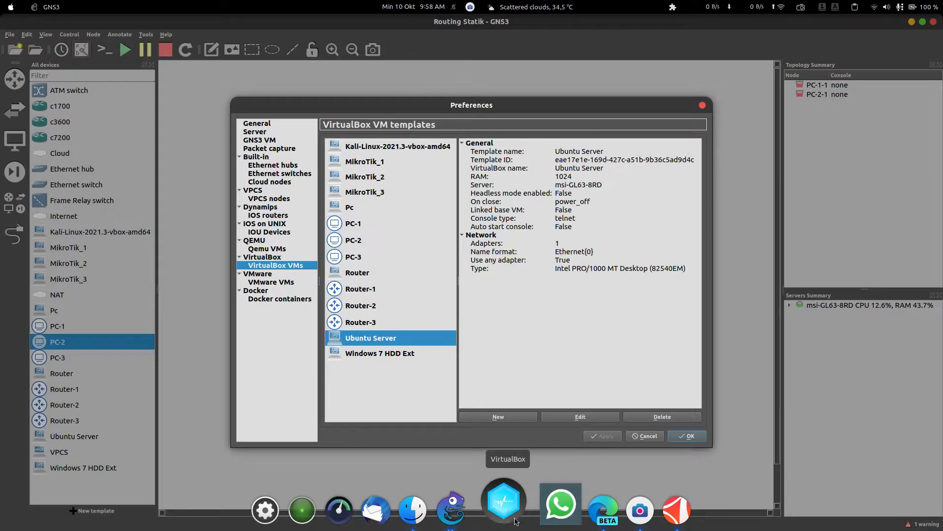
Check the new VirtualBox VM template wizard, cancel it and close the preferences without saving.
left_click(499, 417)
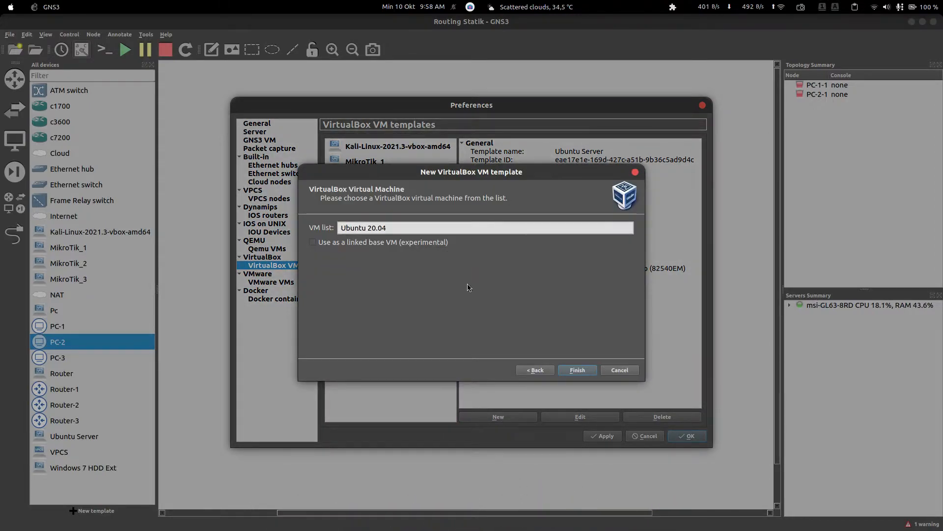
left_click(627, 373)
left_click(645, 436)
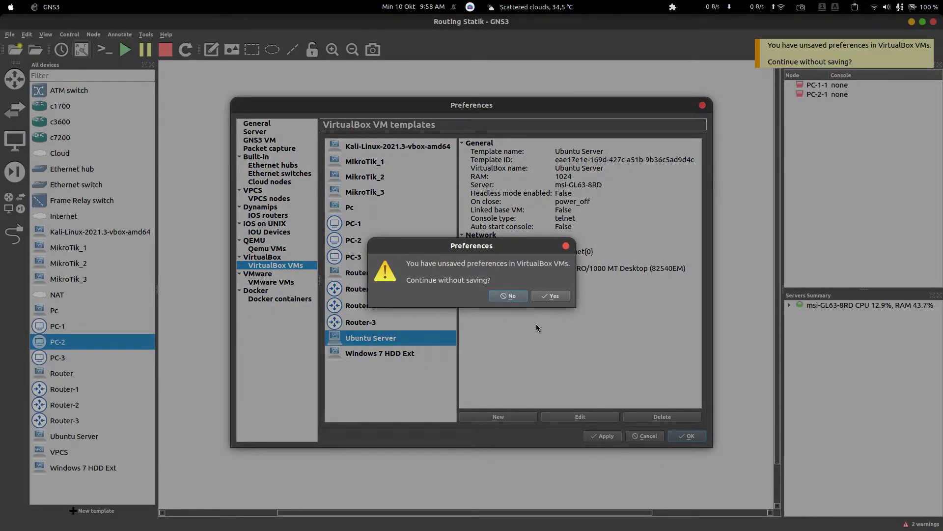
left_click(515, 298)
left_click(648, 441)
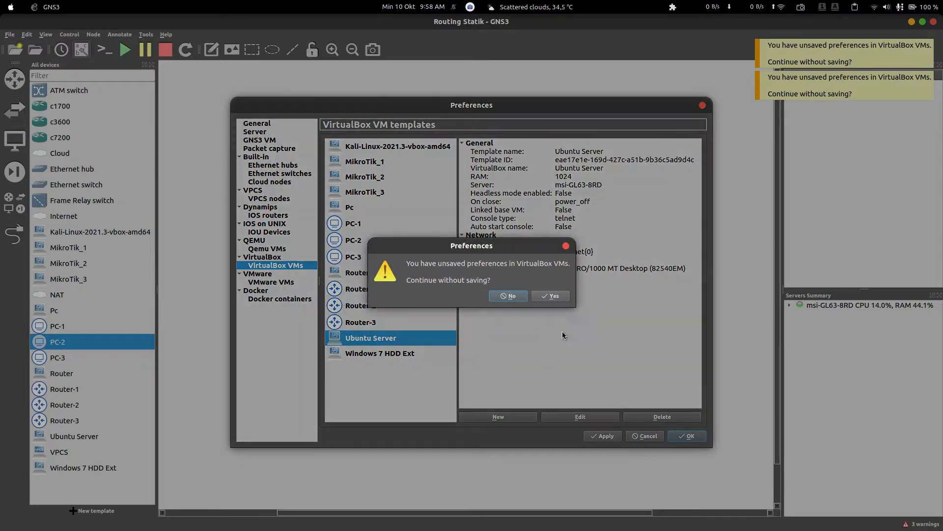
left_click(550, 296)
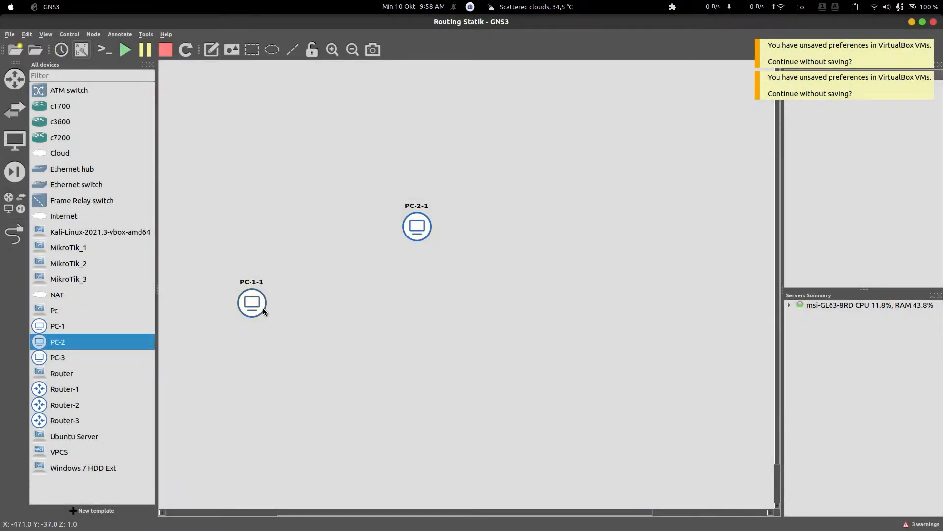
Shift PC-1-1 slightly to the right and add PC-3, Router-1, Router-2 and Router-3 to the workspace.
left_click_drag(263, 308, 281, 307)
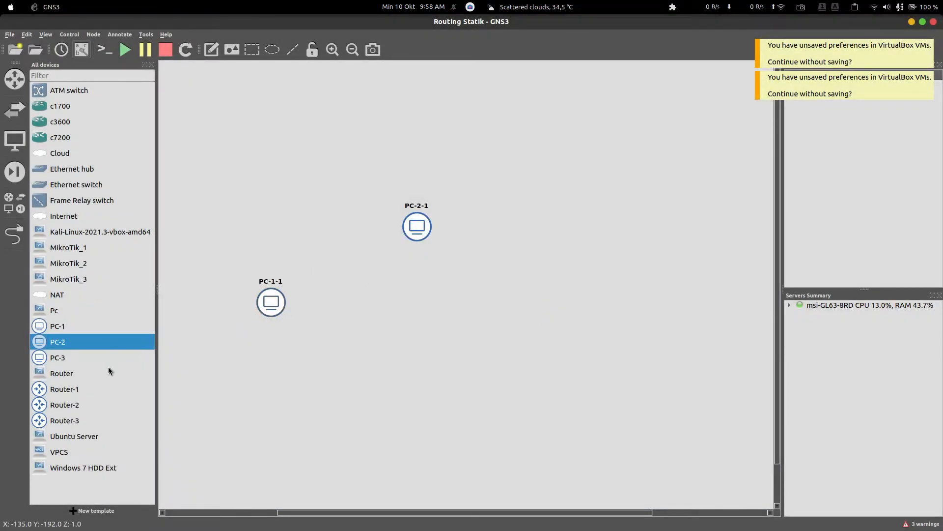
left_click_drag(108, 369, 602, 309)
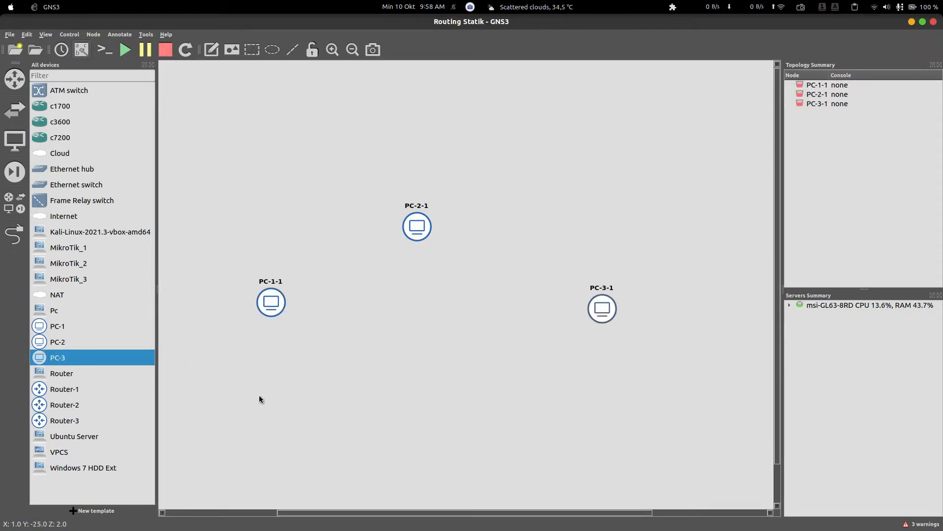
left_click_drag(117, 388, 201, 368)
left_click_drag(79, 405, 601, 397)
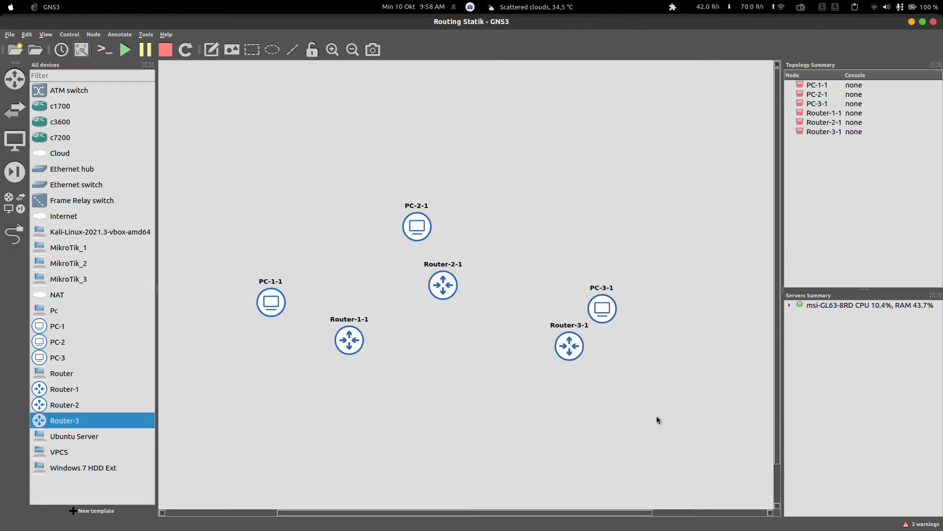
Spread the nodes into a triangle, with each router next to its PC on the side facing the centre.
left_click_drag(417, 226, 440, 133)
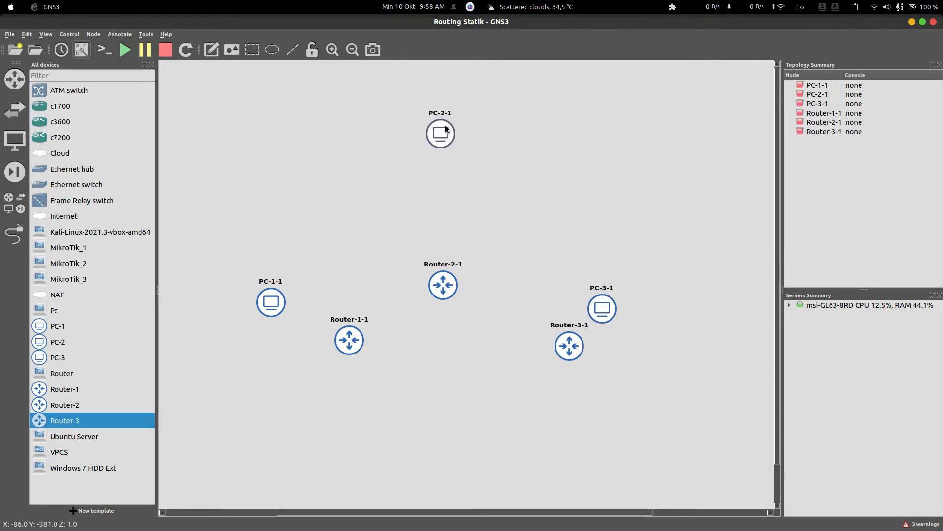
left_click_drag(613, 316, 681, 283)
left_click_drag(443, 288, 447, 193)
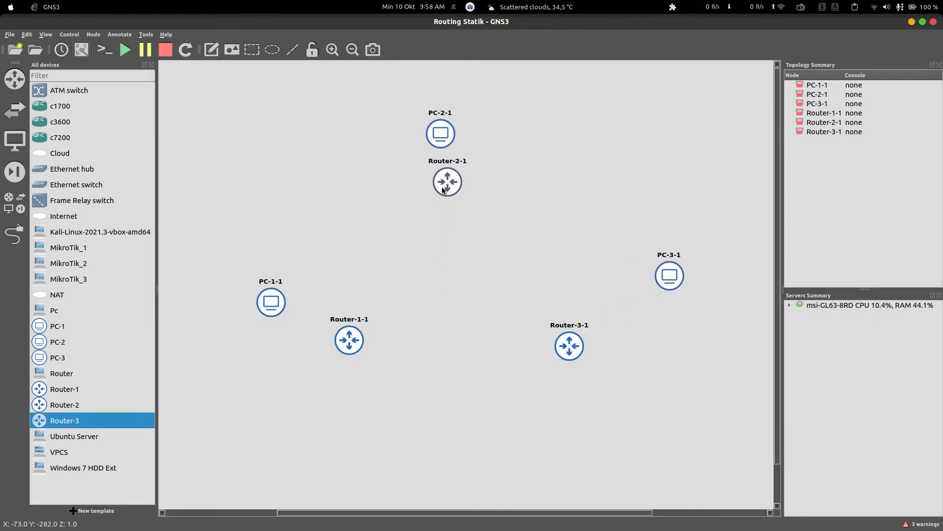
left_click_drag(271, 301, 240, 321)
left_click_drag(349, 339, 310, 317)
left_click_drag(579, 347, 588, 277)
left_click_drag(672, 284, 677, 322)
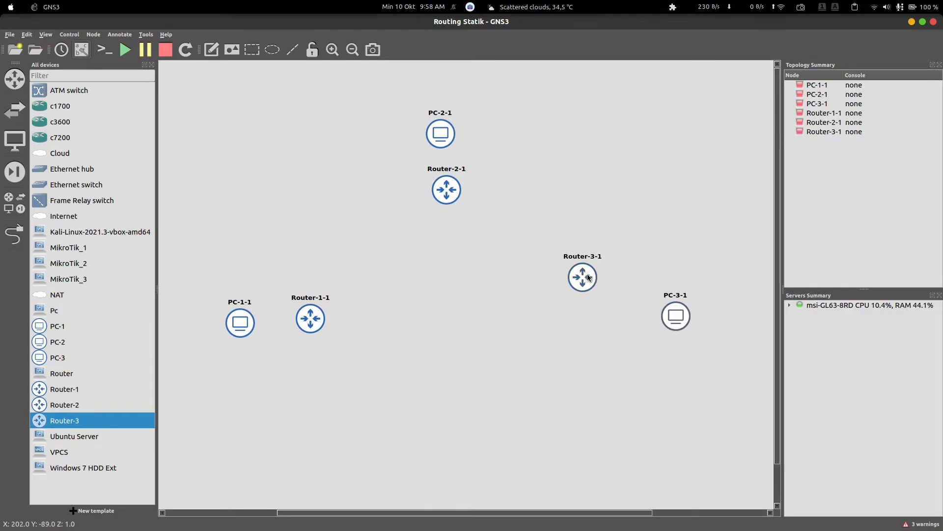
Fine-tune the triangle layout by nudging the three routers, PC-2-1 and PC-3-1 into even spacing.
left_click_drag(583, 278, 589, 305)
left_click_drag(673, 317, 674, 325)
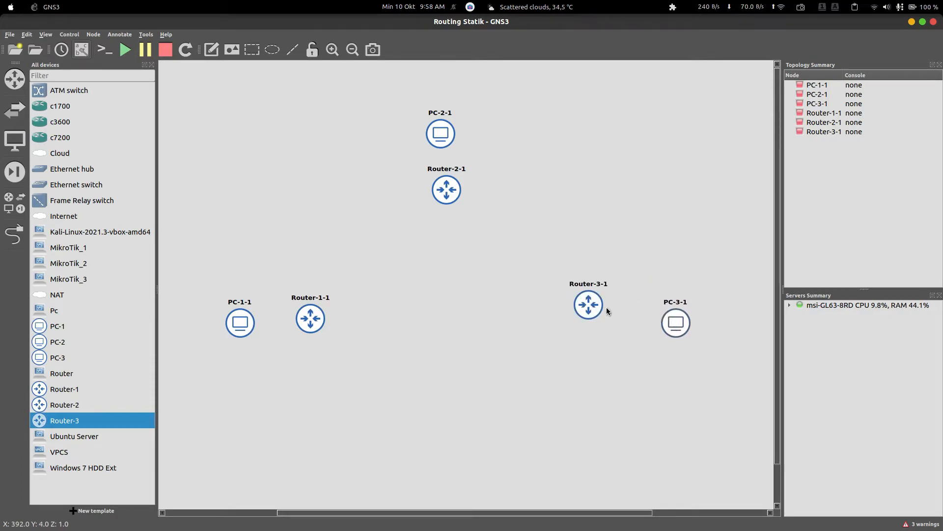
left_click_drag(597, 307, 584, 315)
left_click_drag(453, 202, 455, 227)
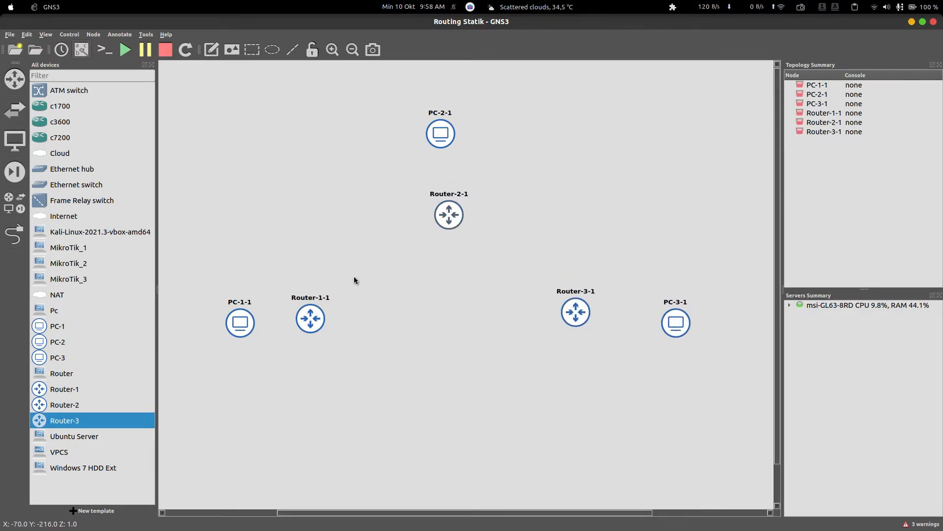
left_click_drag(313, 317, 325, 321)
left_click_drag(441, 142, 451, 131)
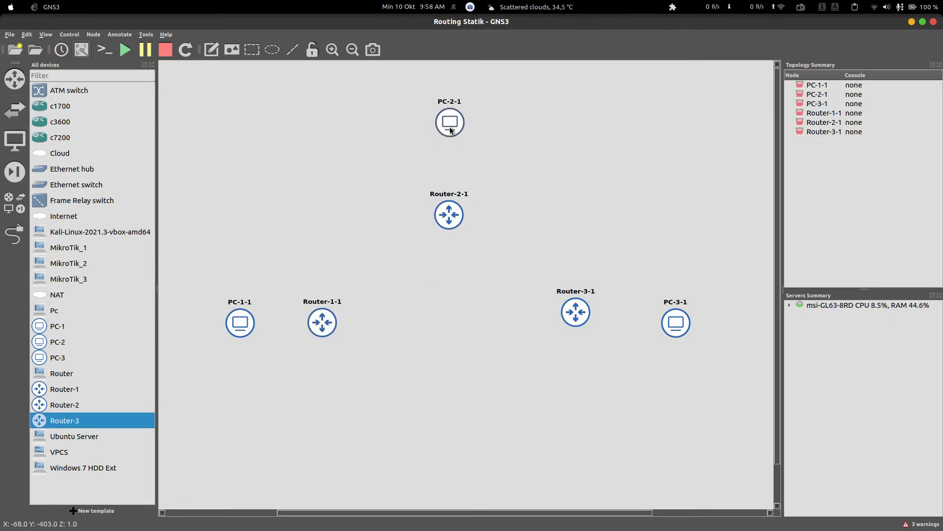
left_click_drag(448, 215, 456, 214)
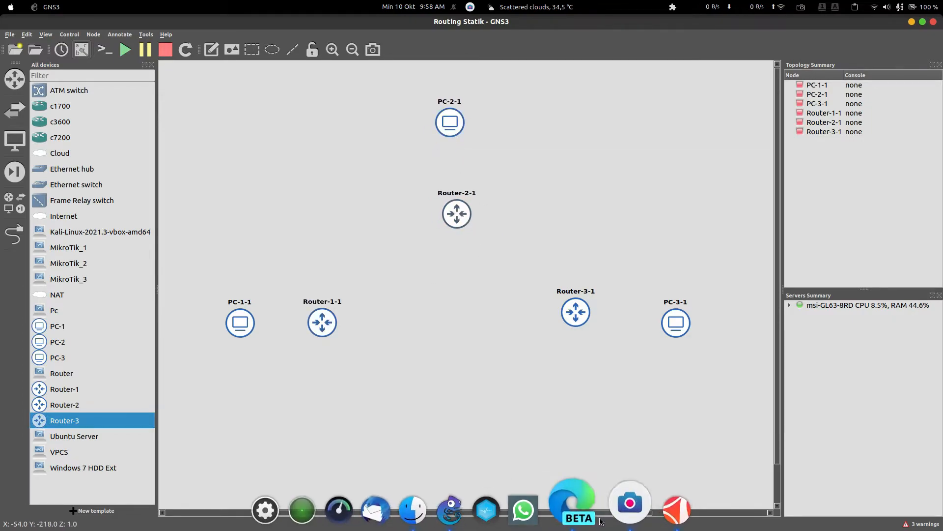
Change the hostnames of PC-1-1 to PC-1 and Router-1-1 to Router-1.
left_click(249, 306)
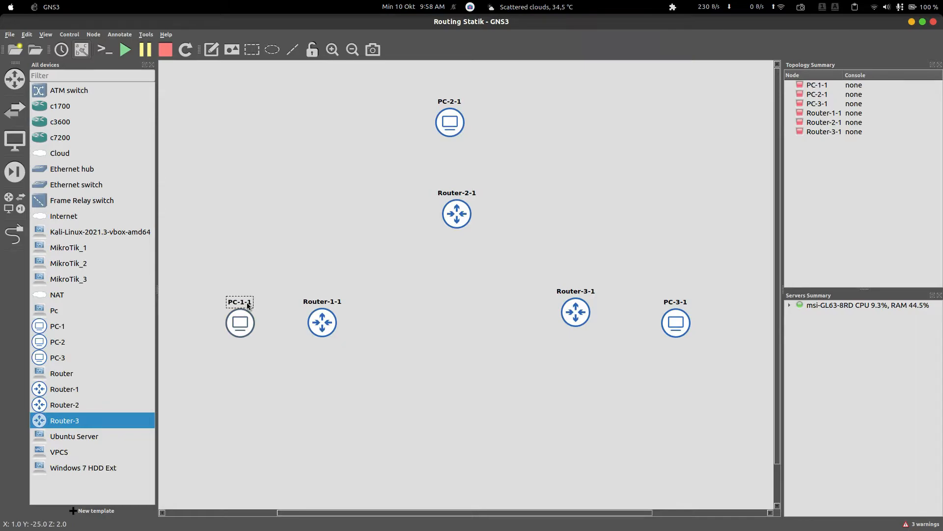
double_click(248, 306)
key("End")
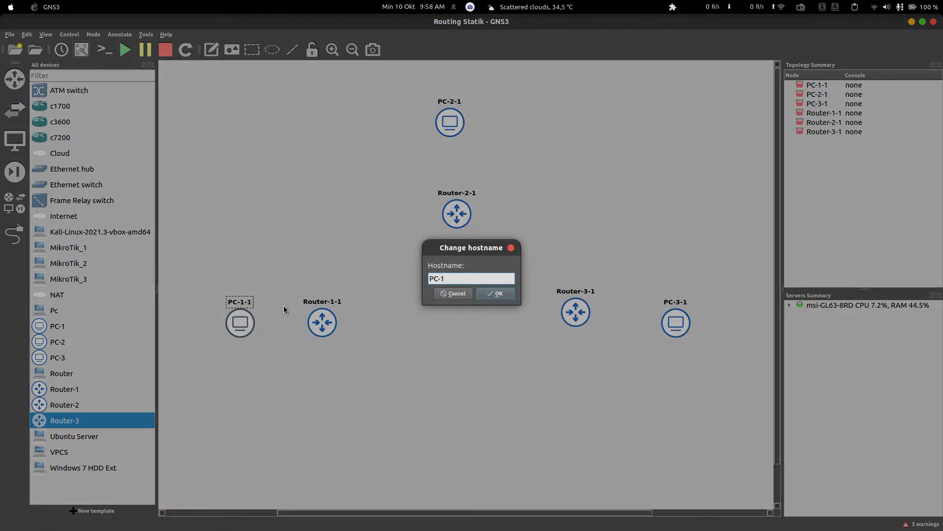
key("Return")
double_click(340, 304)
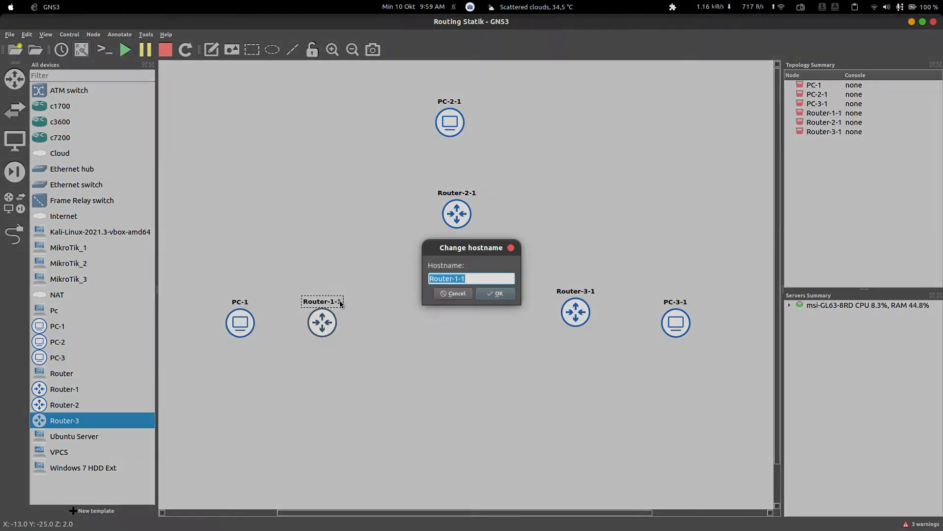
key("End")
key("BackSpace")
key("Return")
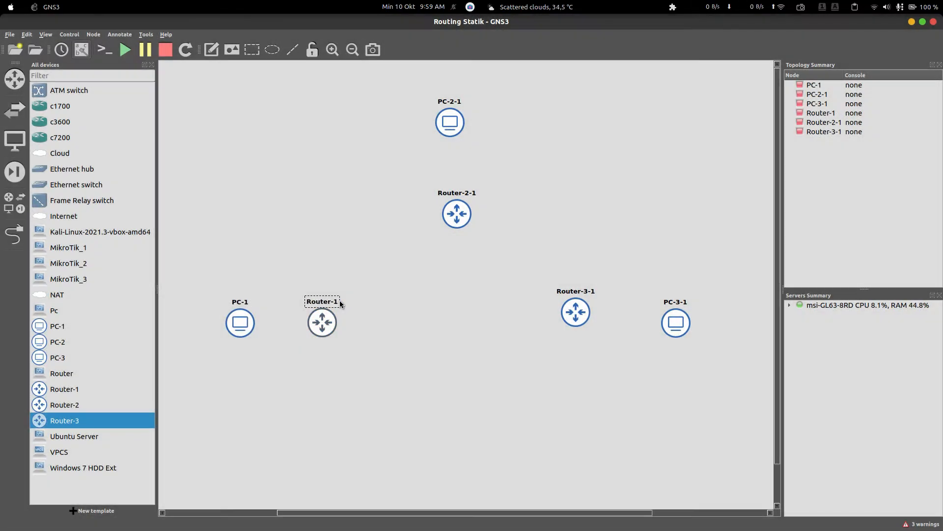
Change the hostnames of Router-2-1 to Router-2 and PC-2-1 to PC-2.
left_click(473, 194)
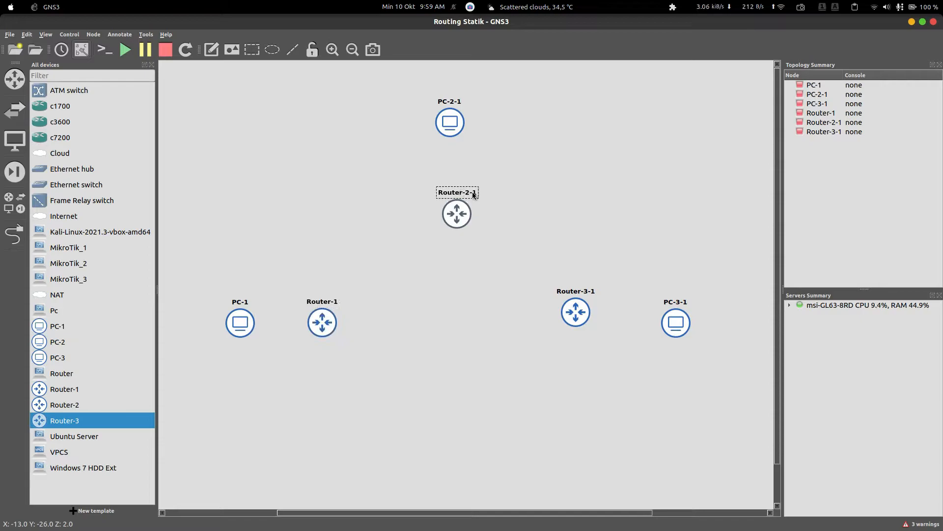
double_click(474, 194)
key("End")
key("BackSpace")
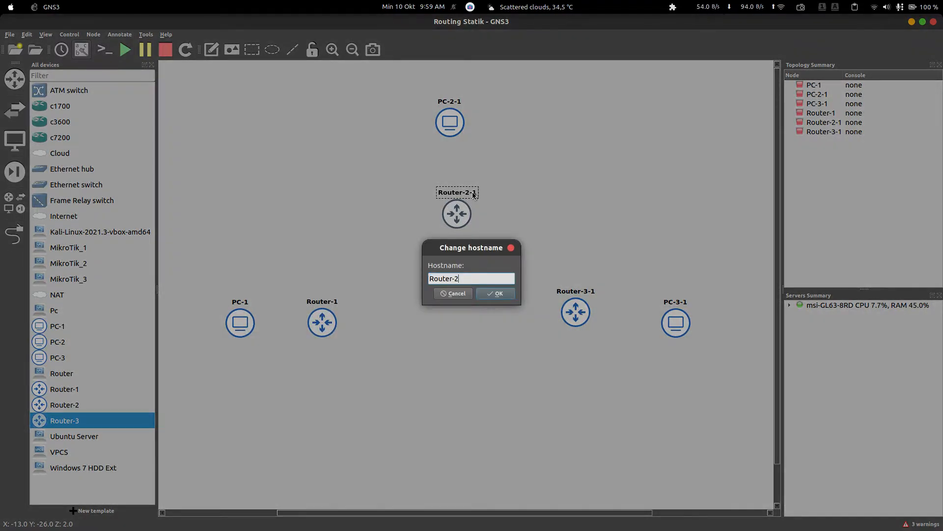
key("Return")
double_click(465, 119)
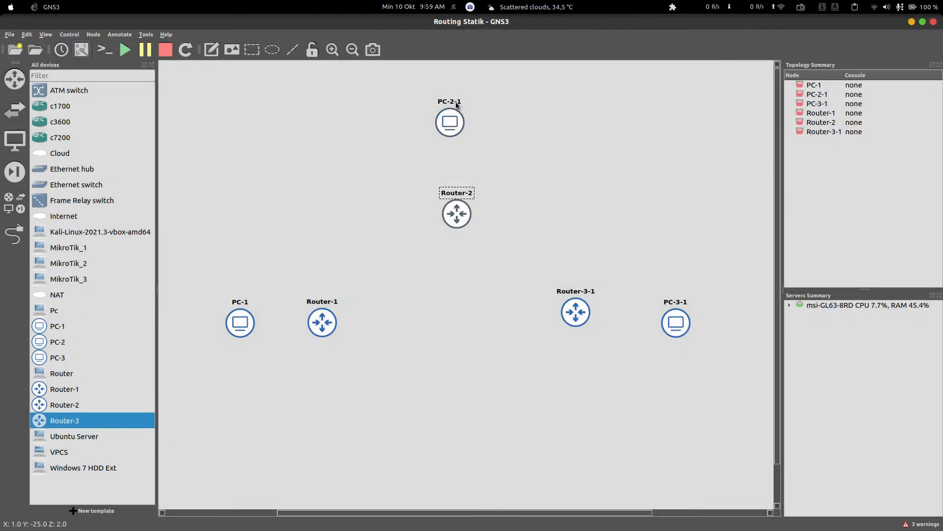
key("End")
key("BackSpace")
key("Return")
Change the hostnames of Router-3-1 to Router-3 and PC-3-1 to PC-3.
double_click(595, 294)
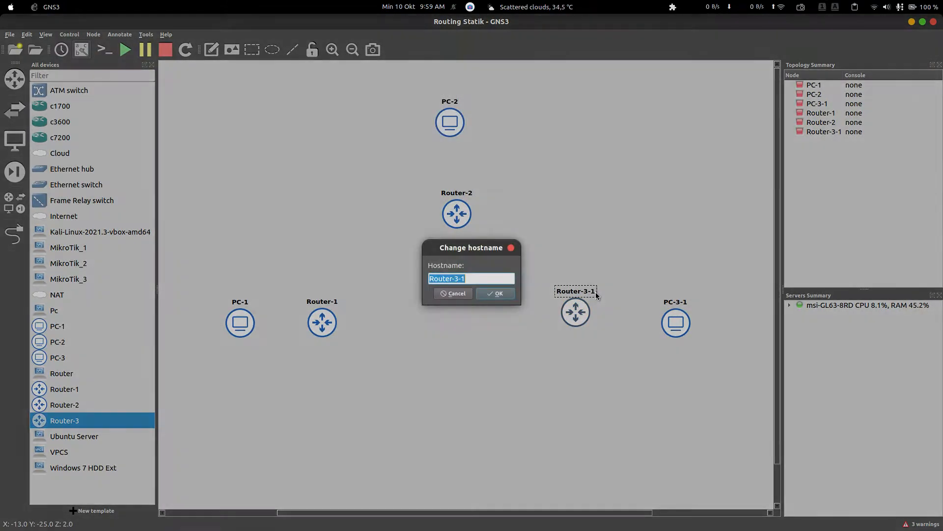
key("End")
key("Return")
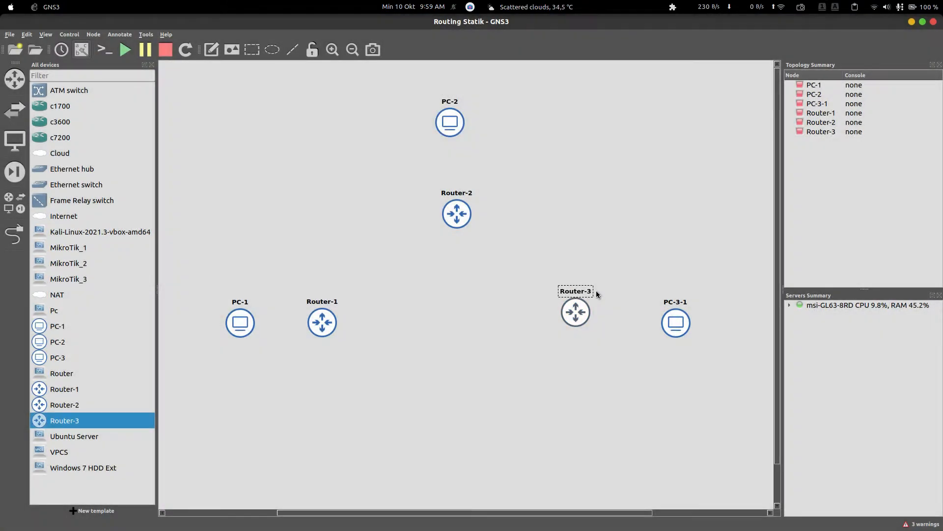
double_click(687, 305)
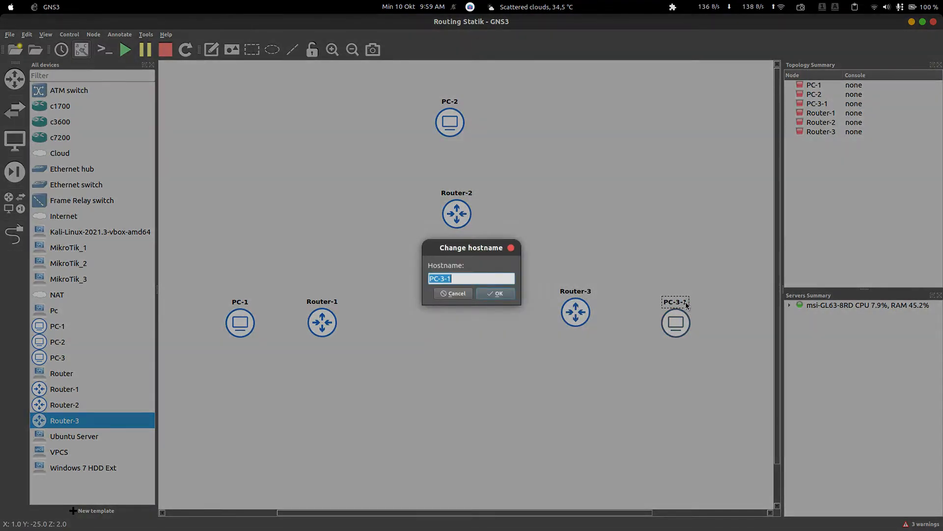
key("End")
key("Return")
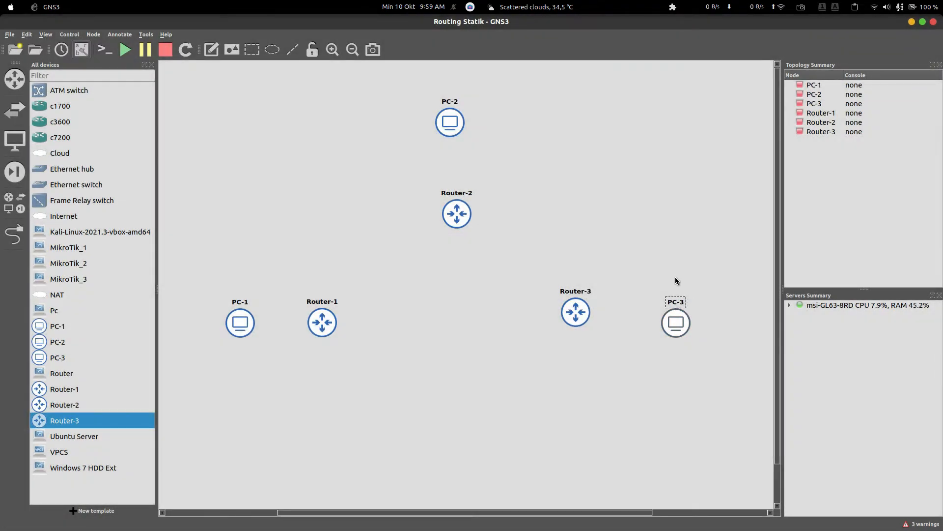
Lower Router-3 to the height of Router-1 and move PC-3 slightly down.
left_click_drag(568, 322, 568, 333)
left_click_drag(687, 327, 689, 344)
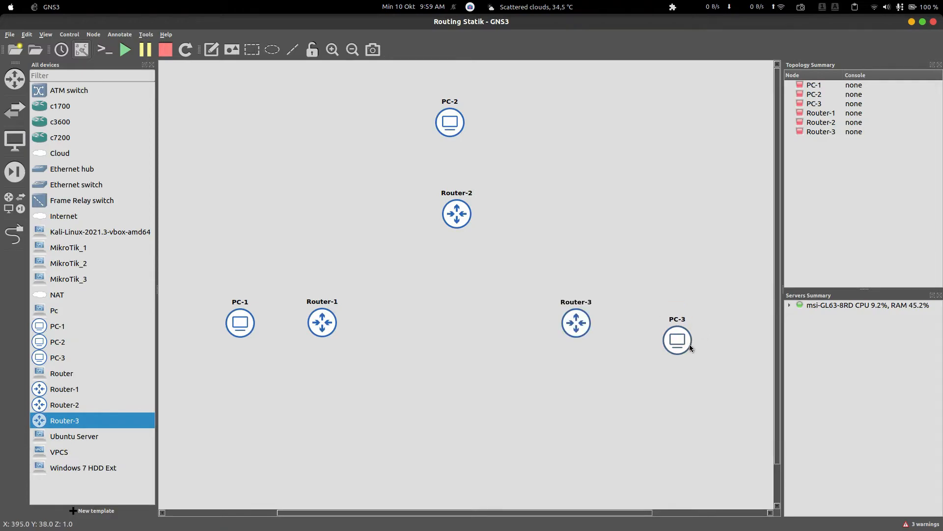
Link PC-1's Ethernet0 to Ethernet0 on Router-1.
left_click(8, 237)
left_click(229, 321)
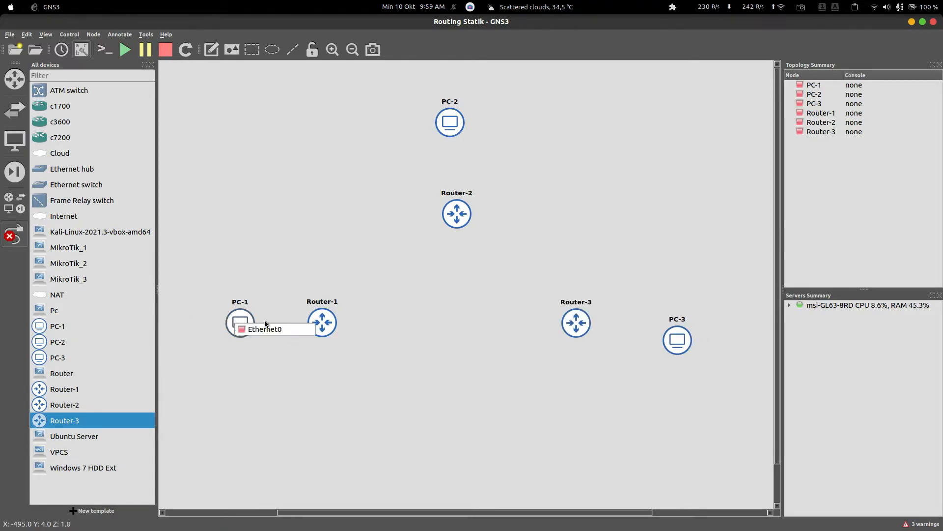
left_click(280, 330)
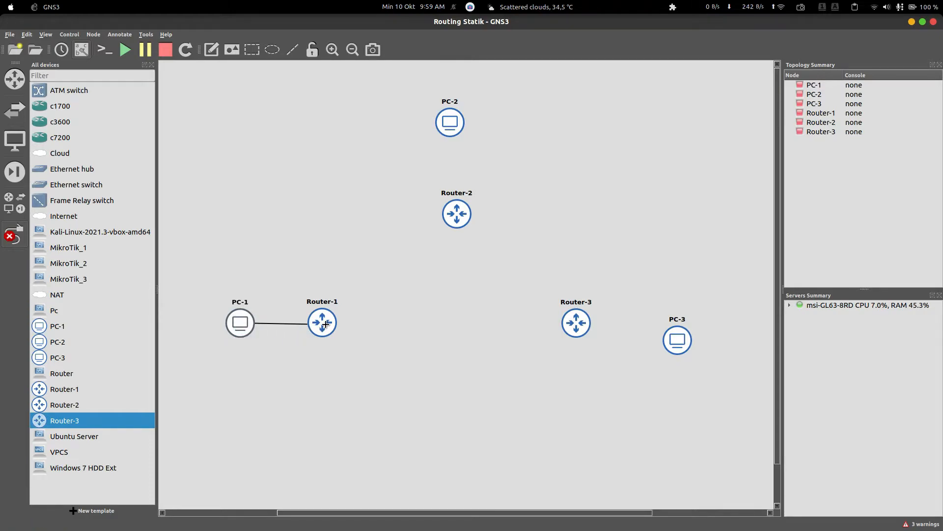
mouse_move(326, 324)
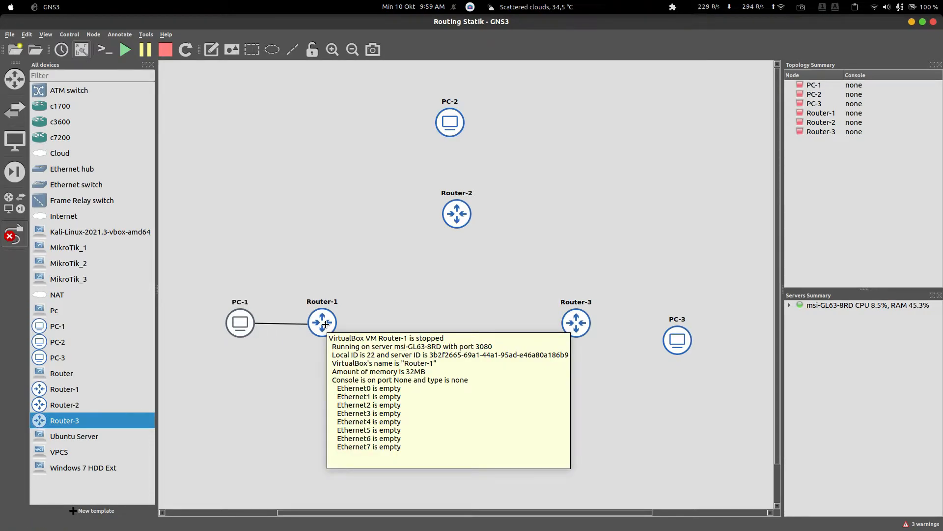
left_click(326, 324)
left_click(384, 333)
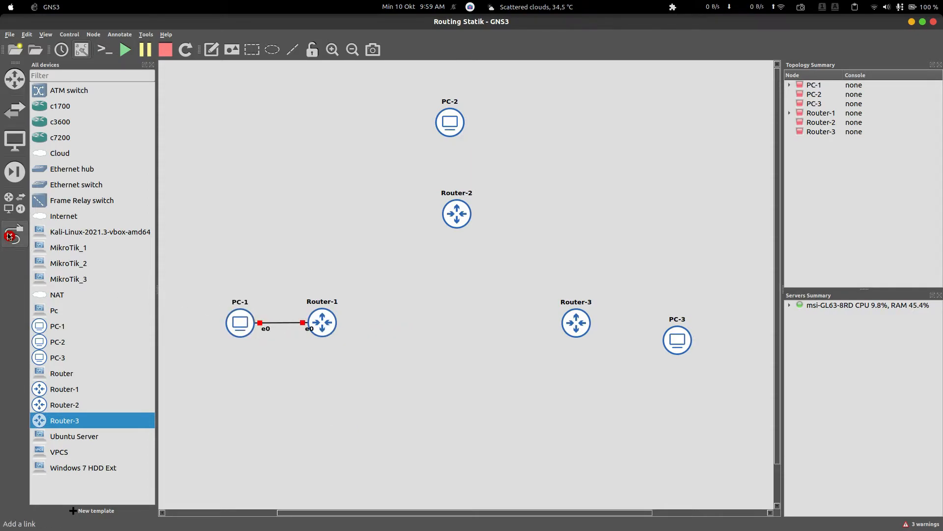
Link Ethernet1 on Router-1 to Ethernet0 on Router-2.
left_click(332, 325)
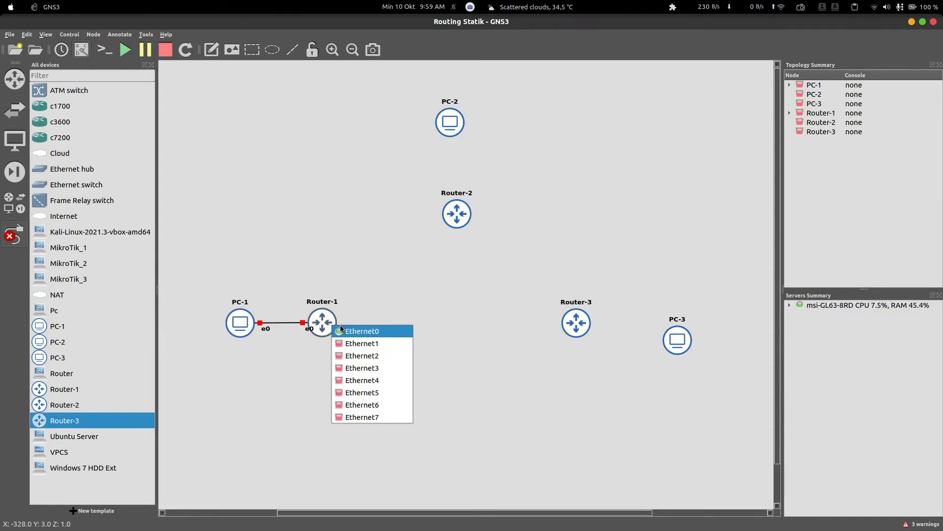
left_click(369, 343)
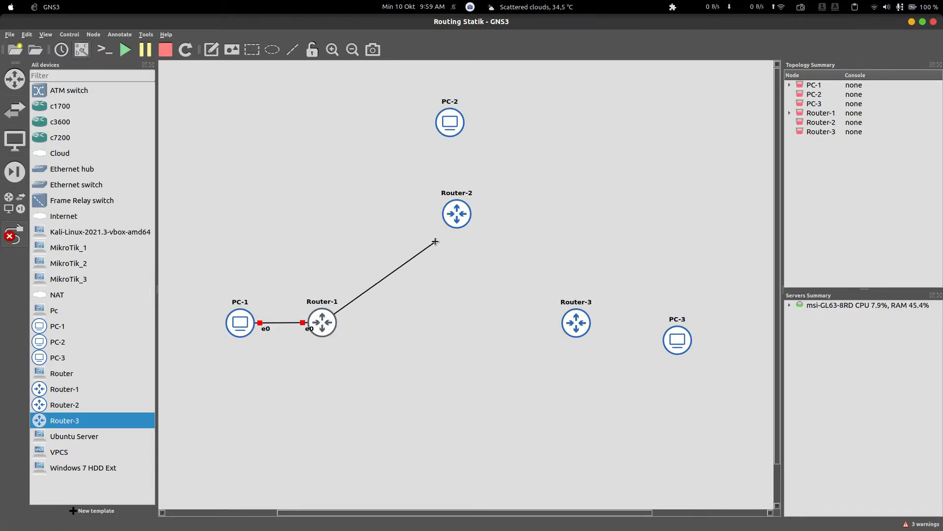
left_click(457, 215)
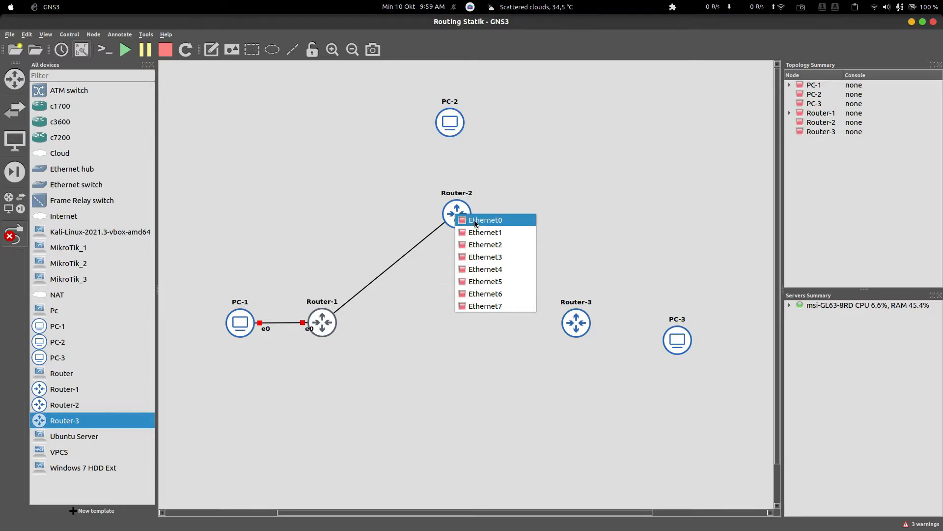
left_click(479, 220)
Link Ethernet1 on Router-2 to Ethernet0 on PC-2.
left_click(456, 214)
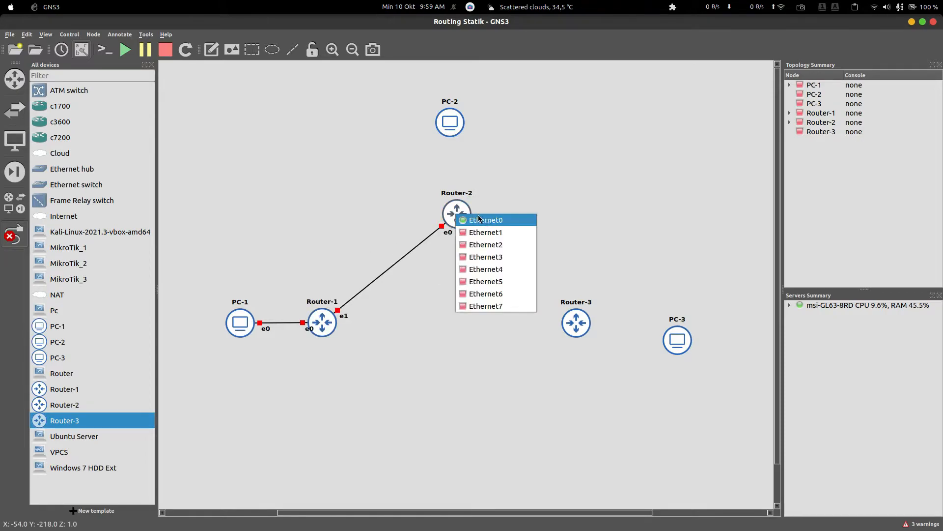
left_click(486, 231)
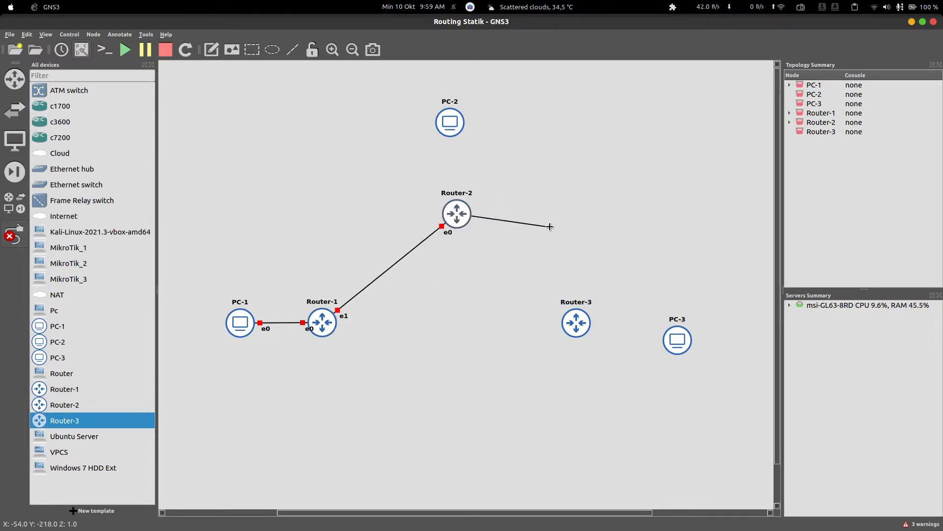
left_click(451, 122)
left_click(511, 126)
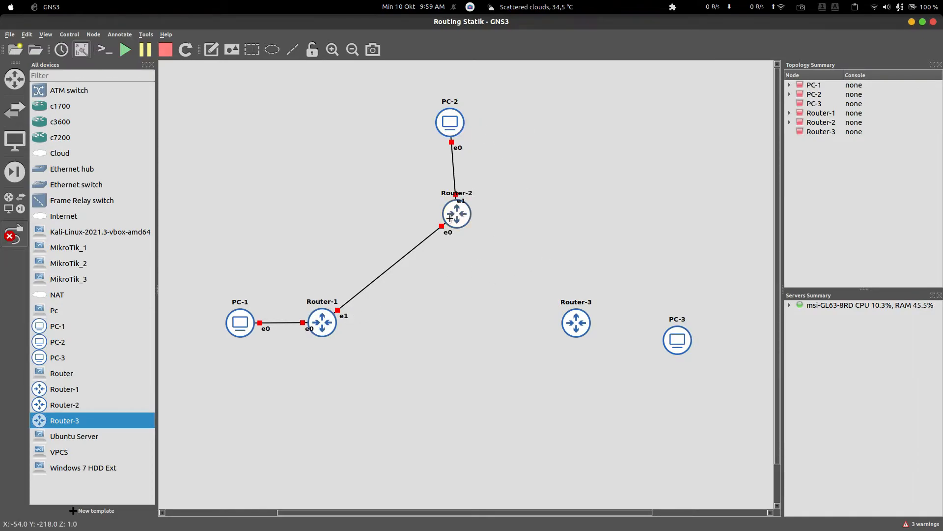
Link Ethernet2 on Router-2 to Ethernet1 on Router-3.
left_click(450, 218)
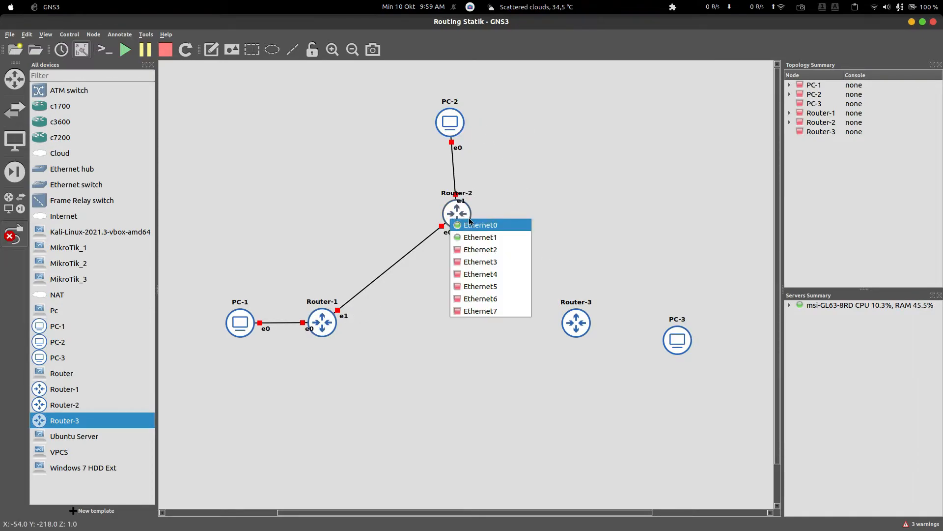
left_click(484, 254)
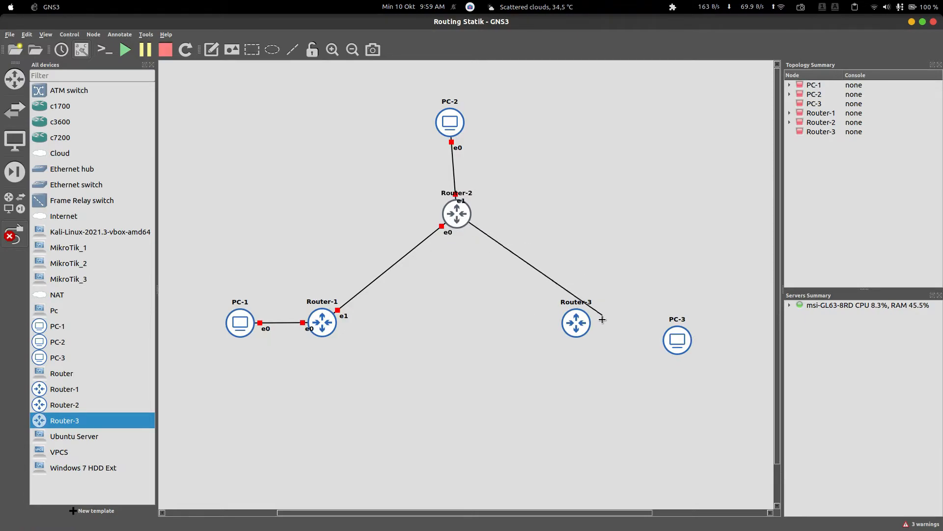
left_click(575, 325)
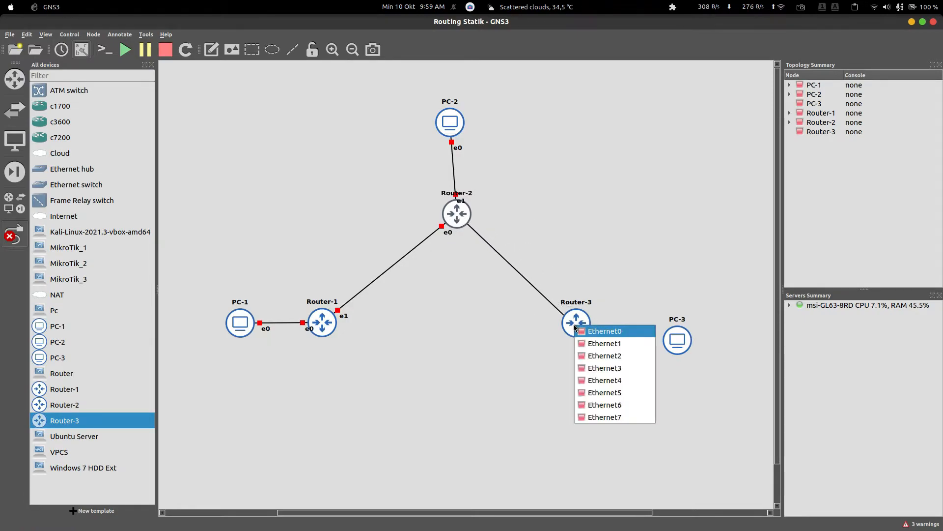
left_click(631, 343)
Link Ethernet0 on Router-3 to Ethernet2 on Router-1.
left_click(574, 327)
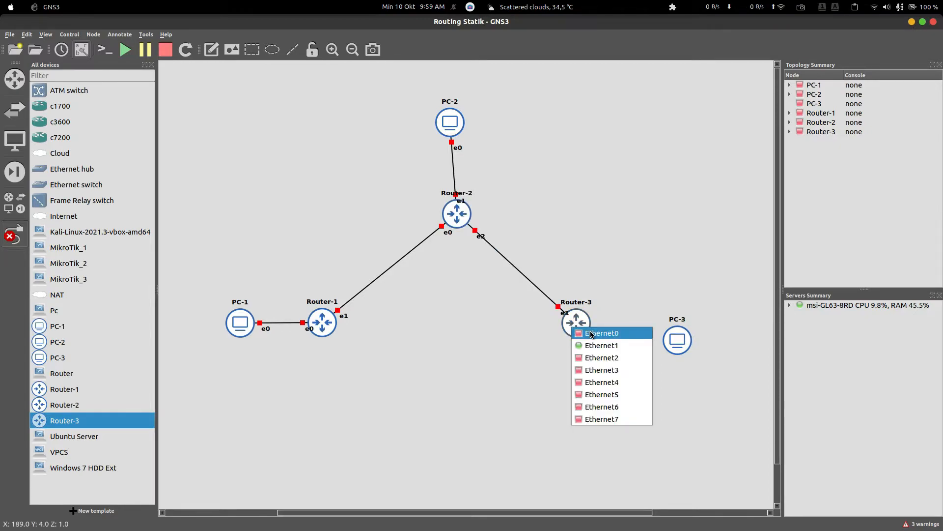
left_click(592, 333)
left_click(325, 326)
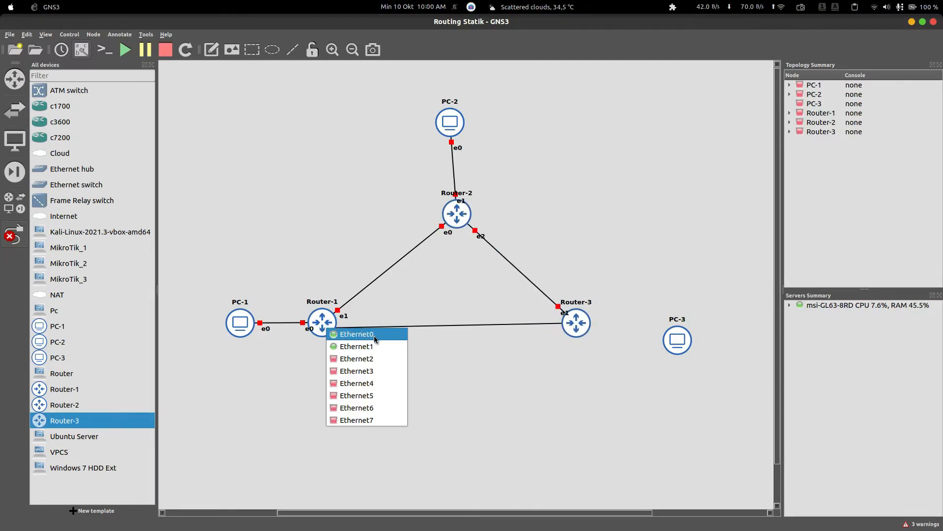
left_click(378, 363)
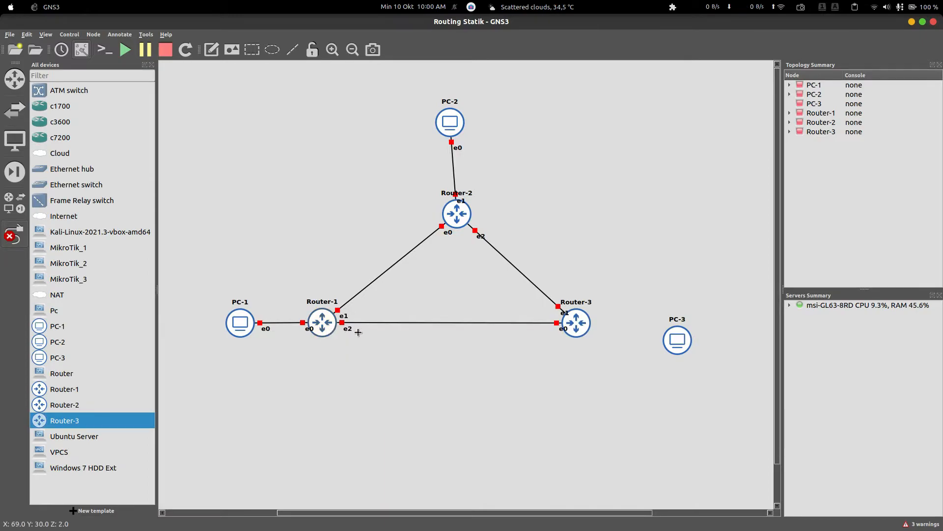
Link Ethernet2 on Router-3 to Ethernet0 on PC-3.
left_click(574, 325)
left_click(603, 355)
left_click(692, 346)
left_click(708, 352)
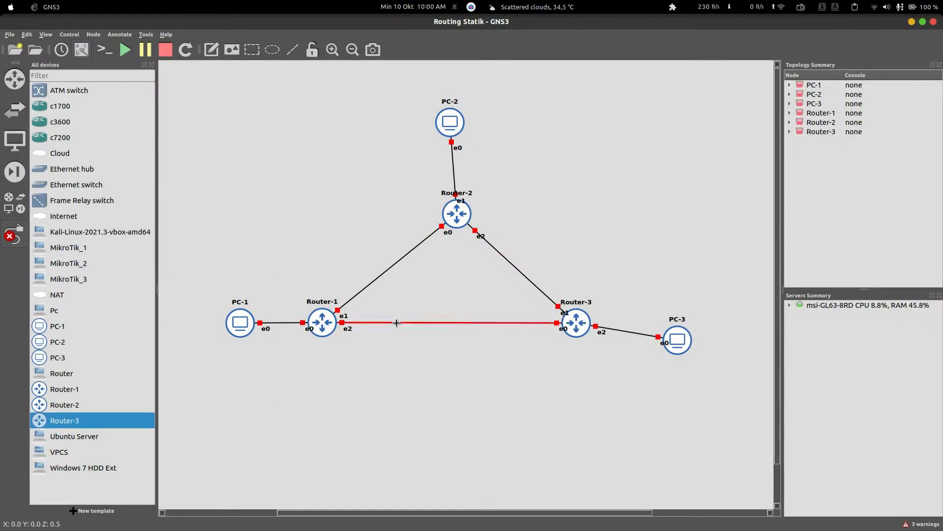
Leave link mode and compare the topology's interface connections side by side with the network scheme in Routing Statik.pdf, then return to the full-size GNS3 window.
left_click(656, 513)
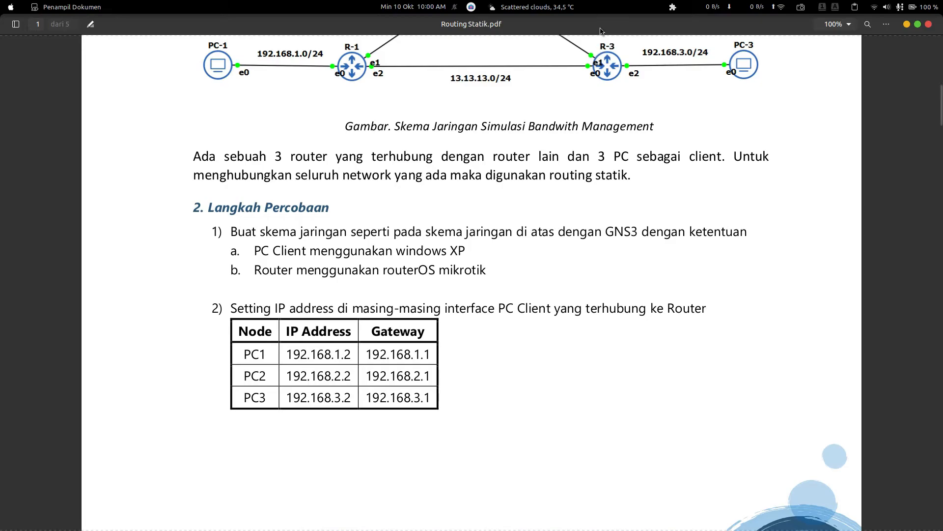
key("super+Right")
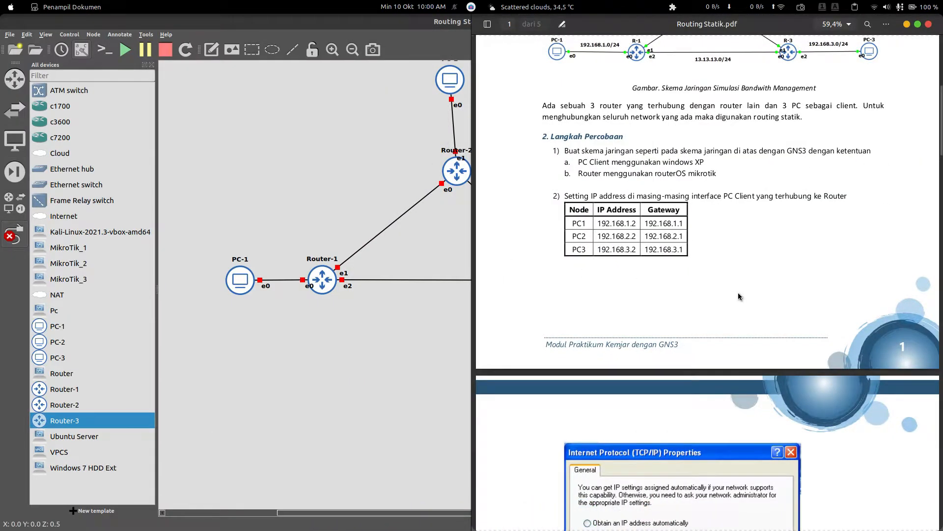
scroll(688, 245, "up", 3)
left_click_drag(221, 22, 1, 129)
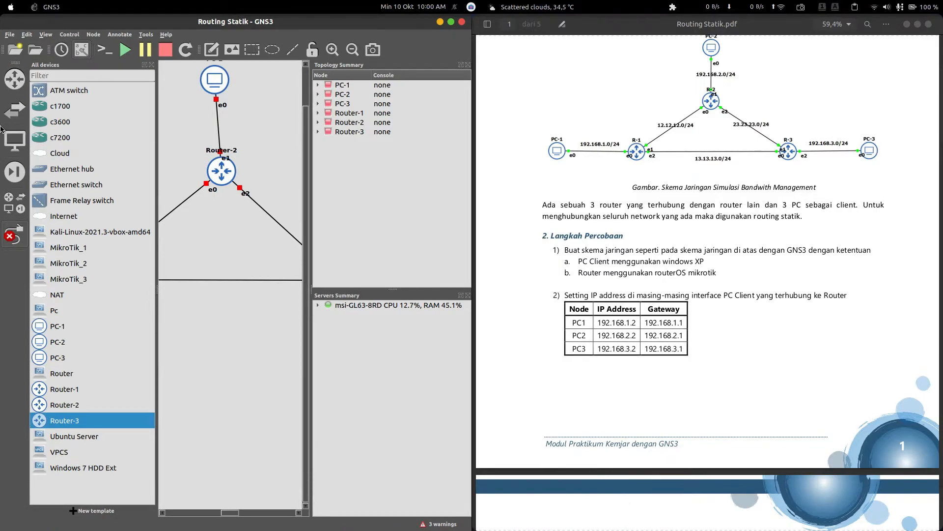
left_click(14, 202)
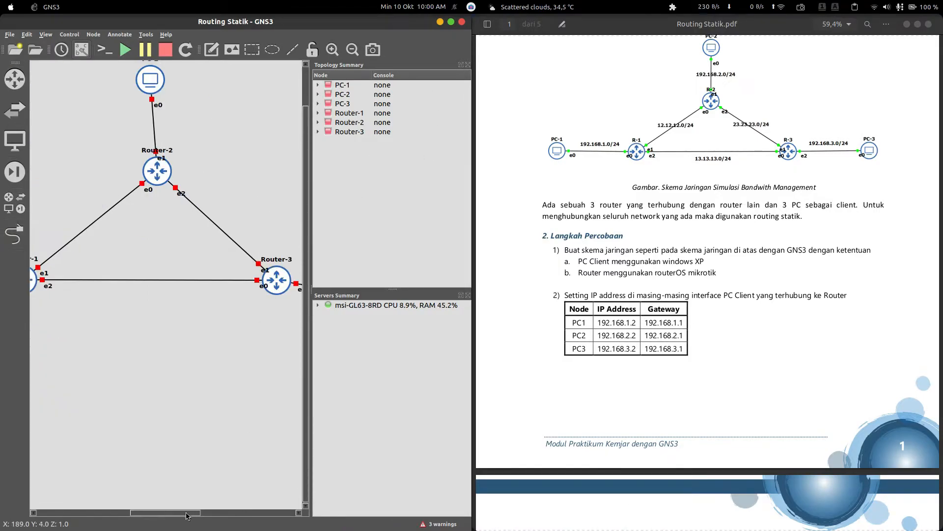
left_click_drag(187, 515, 154, 515)
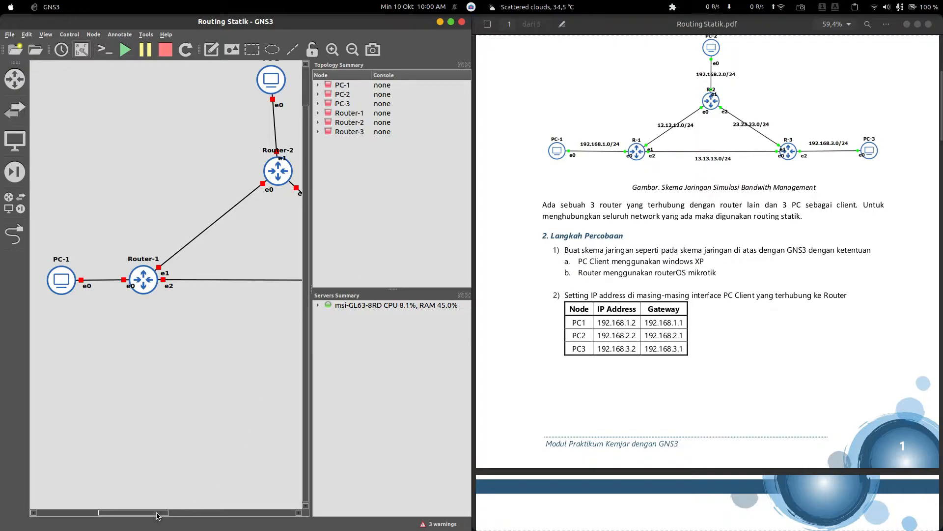
left_click_drag(157, 514, 199, 522)
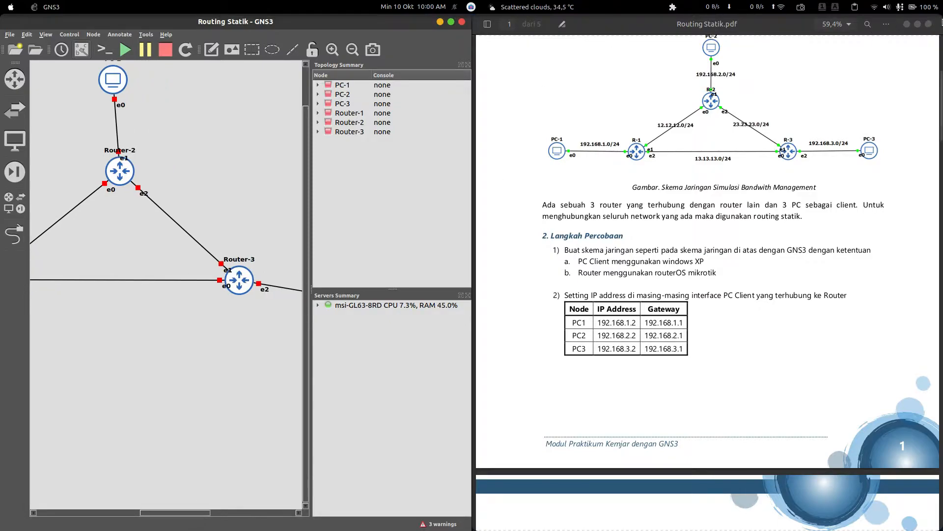
left_click(908, 26)
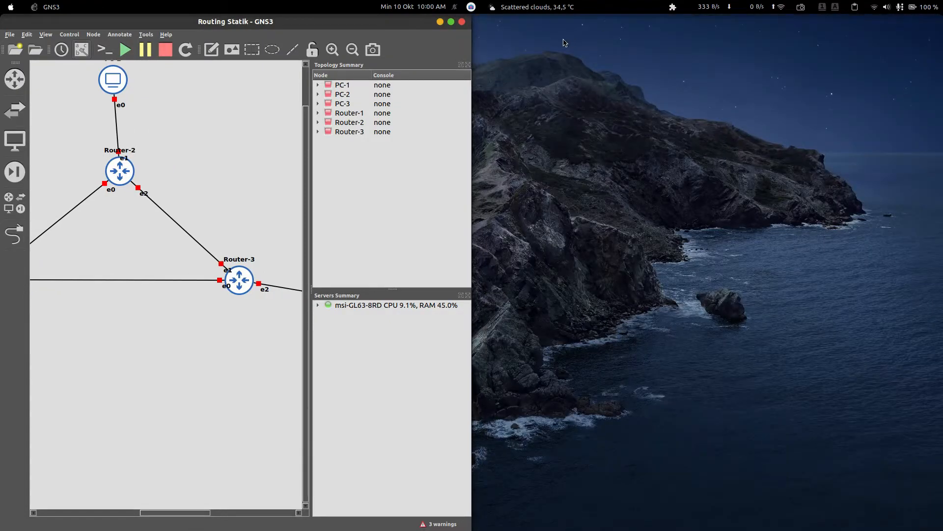
left_click(451, 22)
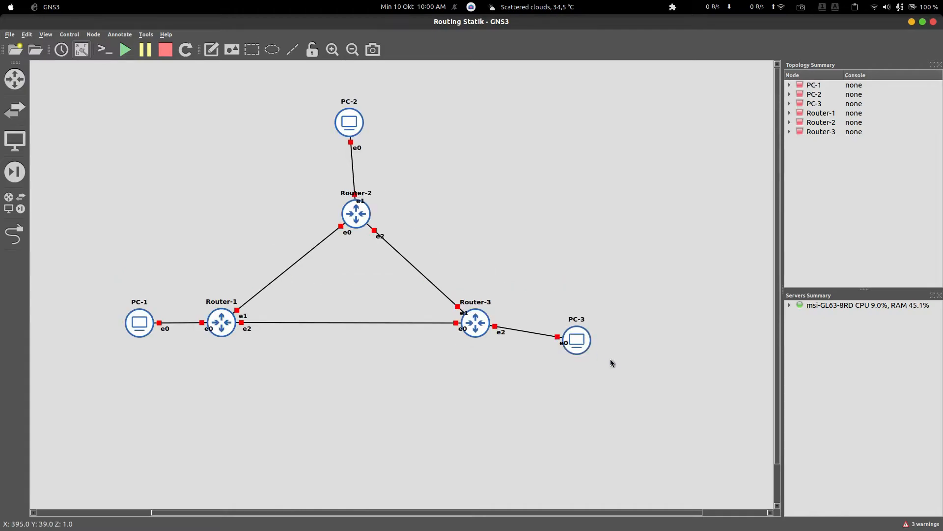
Level PC-3 with Router-3, centre PC-2 above Router-2, and start all devices in the topology.
left_click_drag(587, 349, 587, 330)
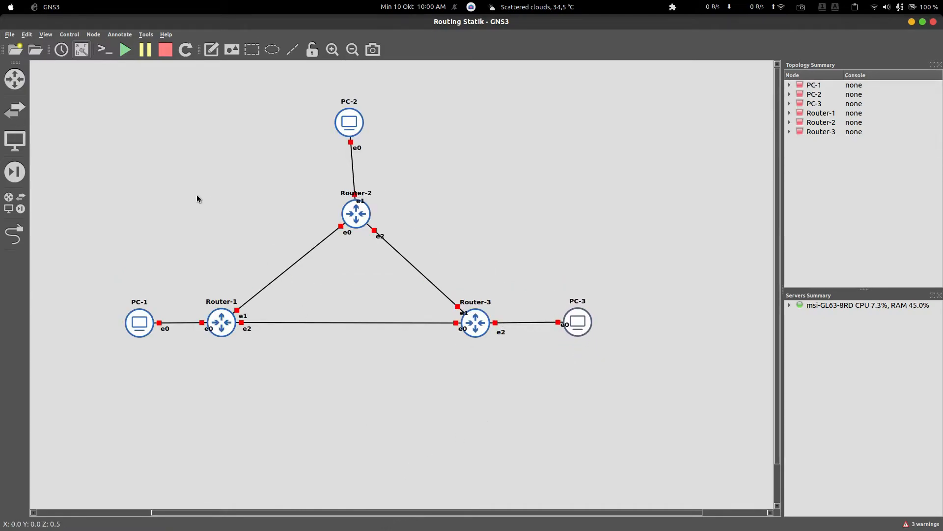
left_click_drag(359, 127, 365, 128)
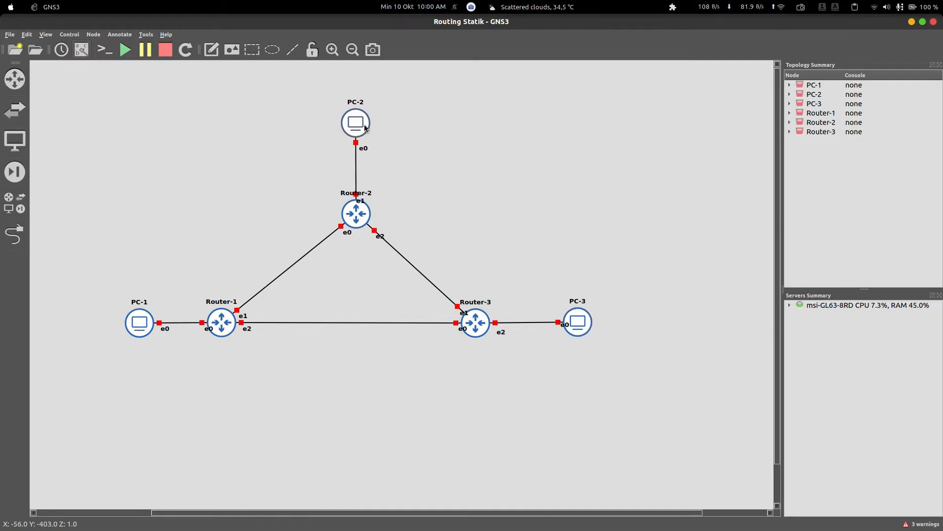
left_click(129, 48)
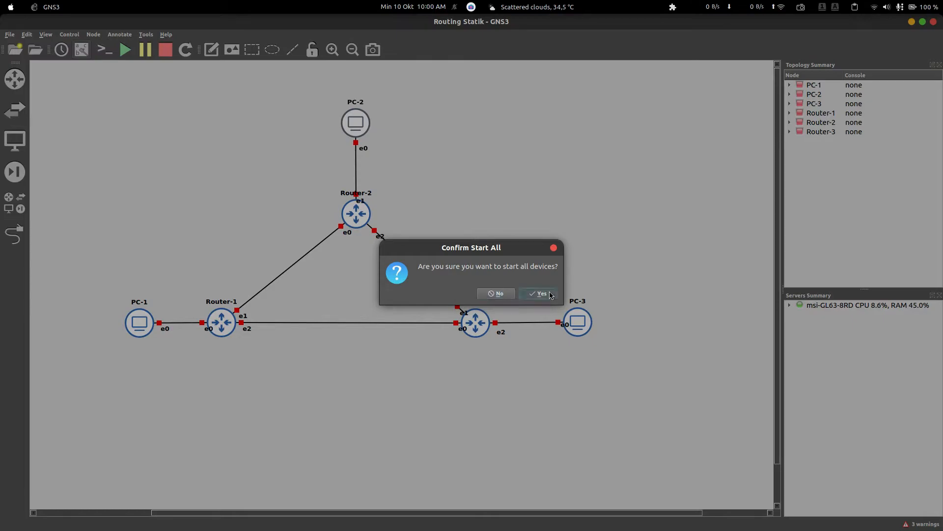
left_click(539, 294)
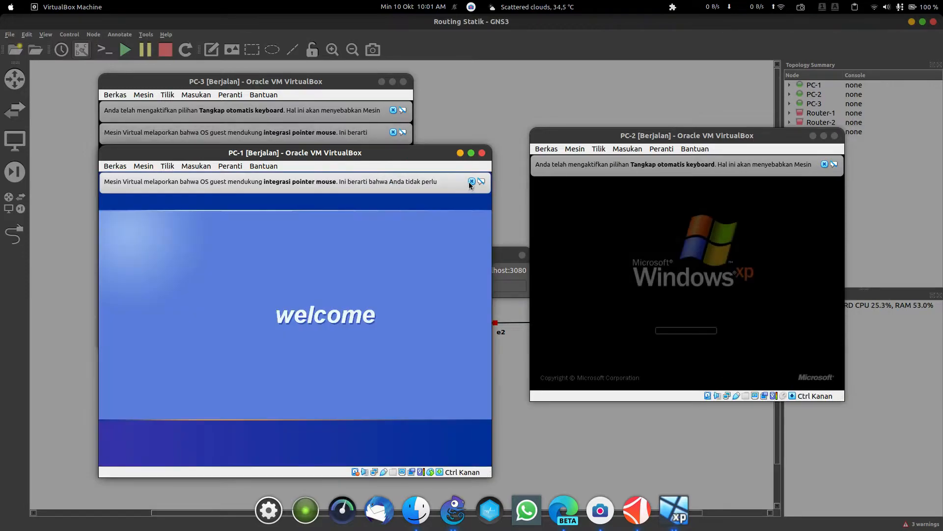
Dismiss the VirtualBox notifications in the PC-1, PC-3 and PC-2 windows and spread the windows apart.
left_click(472, 181)
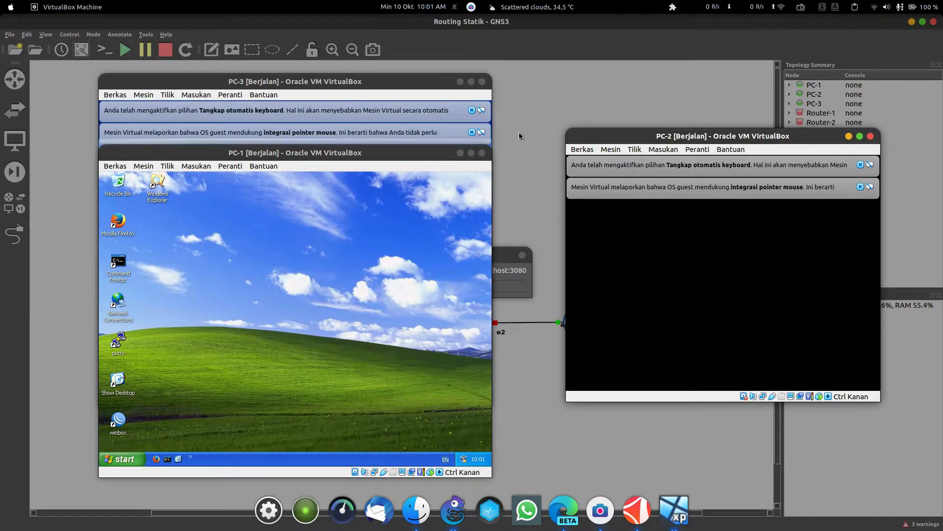
left_click_drag(414, 84, 655, 105)
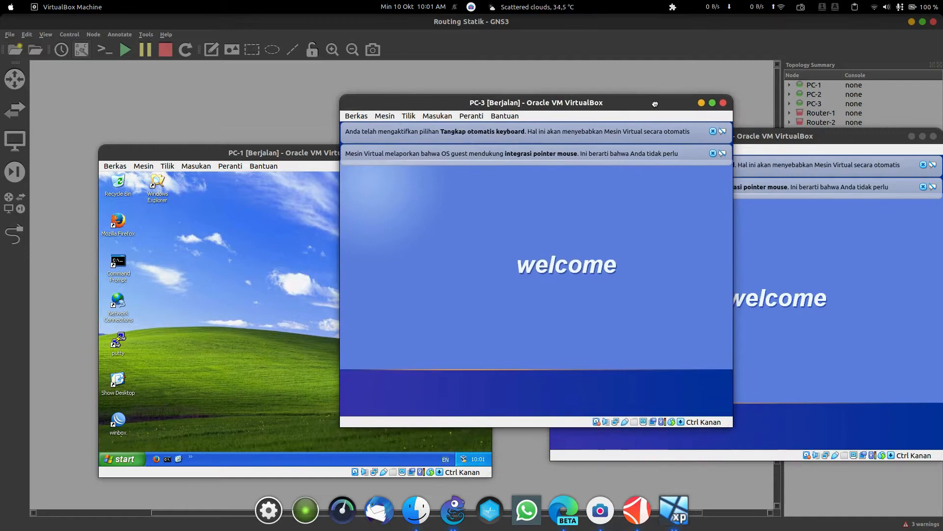
left_click(713, 153)
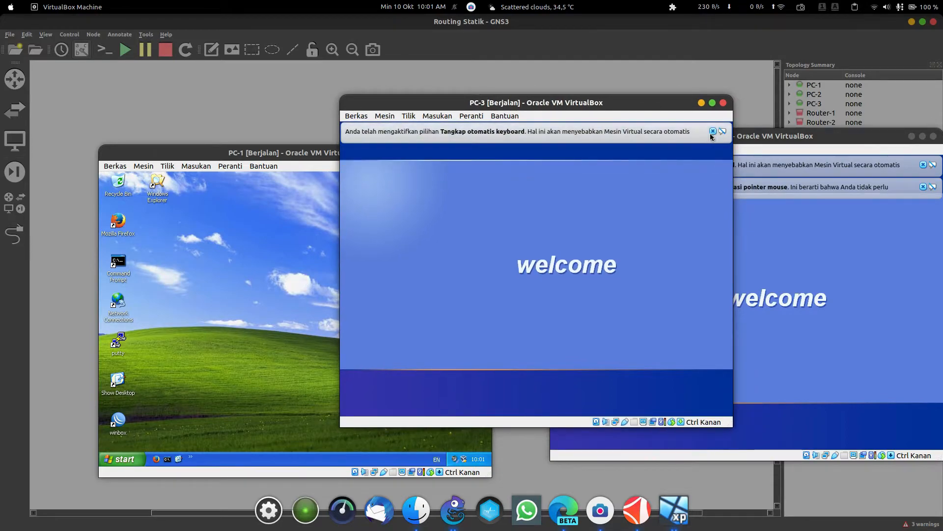
left_click(713, 131)
left_click(923, 165)
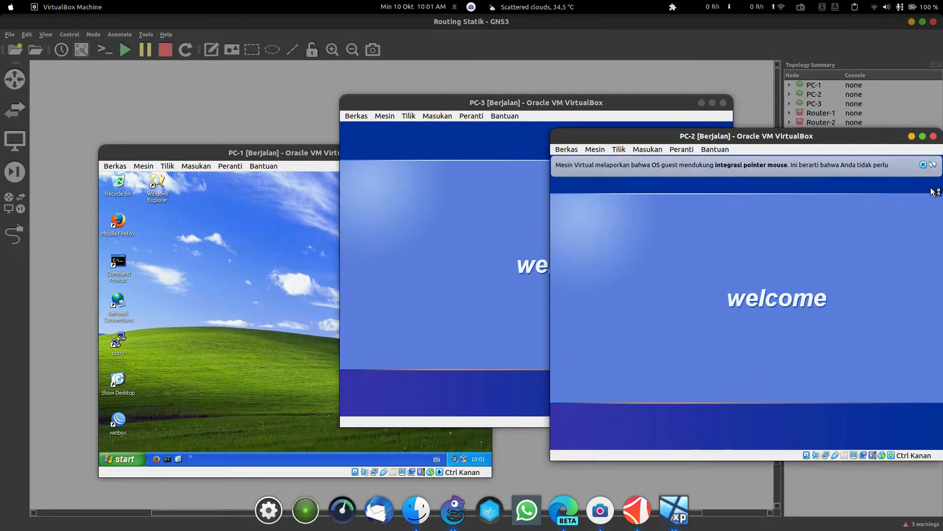
left_click(924, 165)
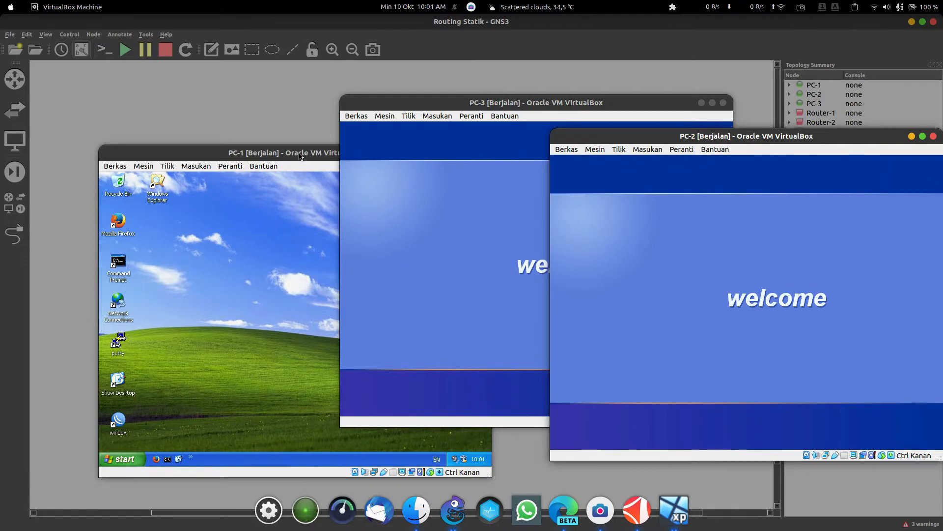
left_click_drag(300, 156, 311, 106)
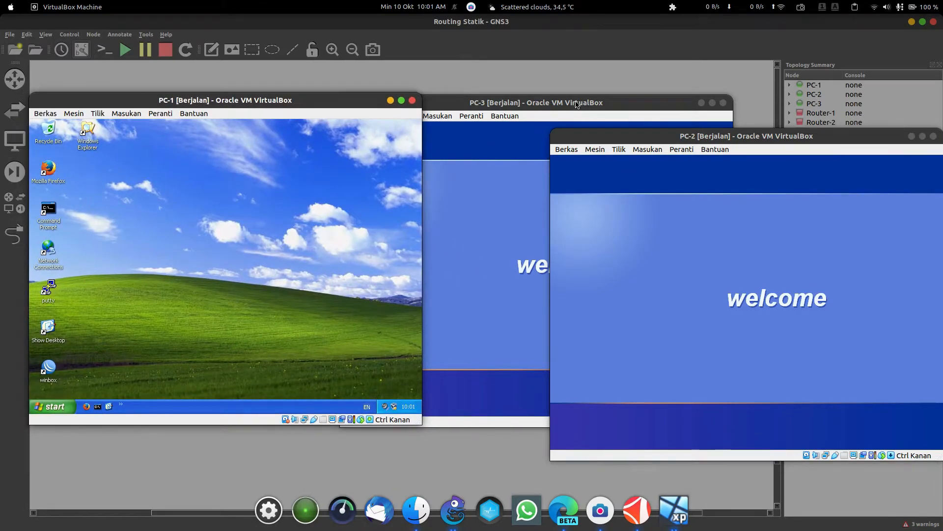
Arrange the PC-2 and PC-3 windows beside PC-1 and adjust PC-2's window size to fit its guest display.
left_click_drag(730, 142, 657, 135)
left_click_drag(629, 104, 754, 102)
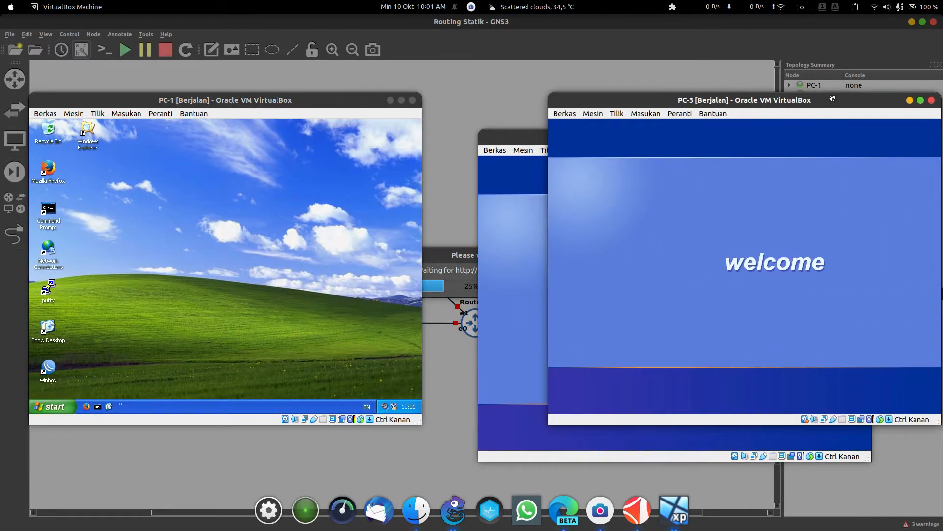
left_click_drag(529, 141, 470, 127)
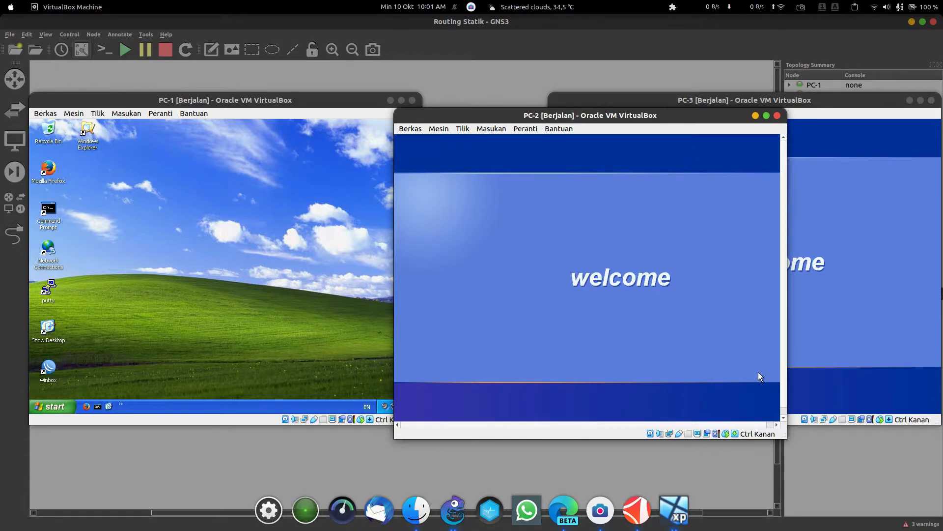
left_click(462, 129)
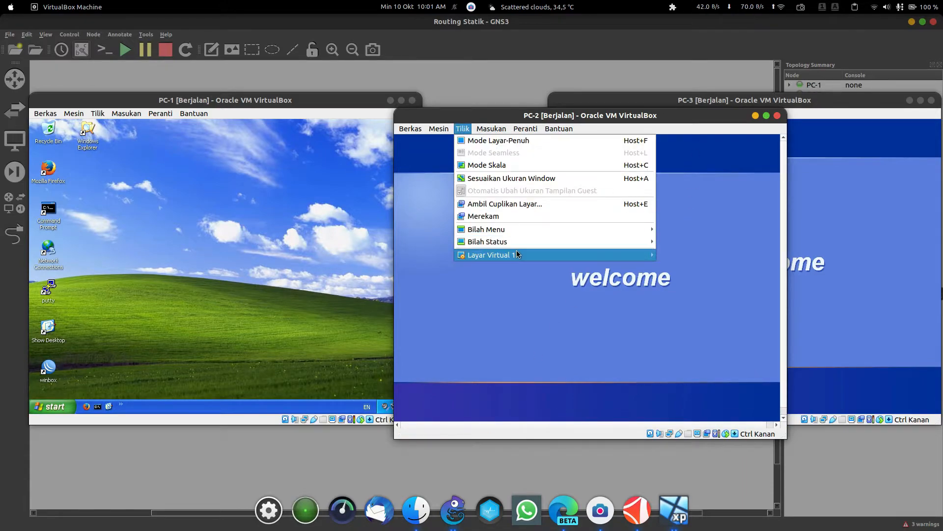
left_click(526, 179)
left_click(902, 255)
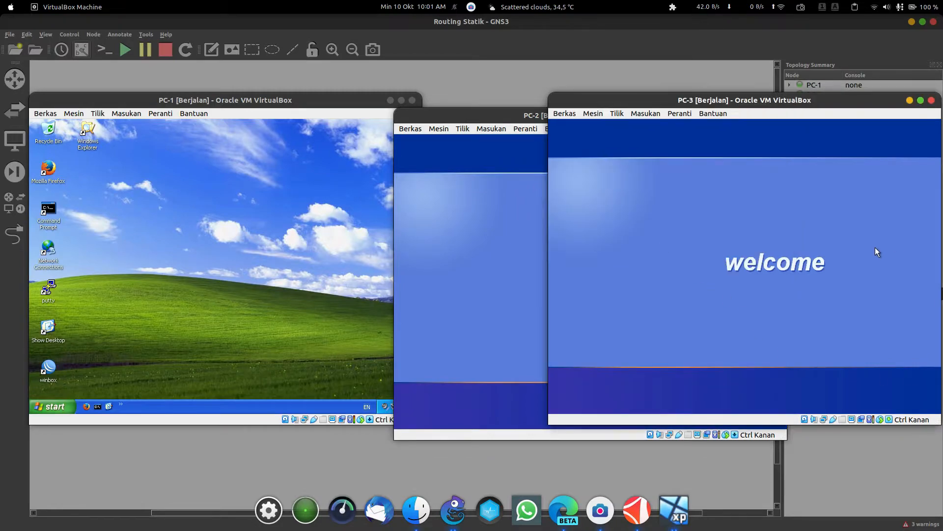
Reposition the PC-1 window and bring the PC-3 window closer to it while the virtual machines boot.
left_click(320, 259)
left_click_drag(314, 100, 398, 103)
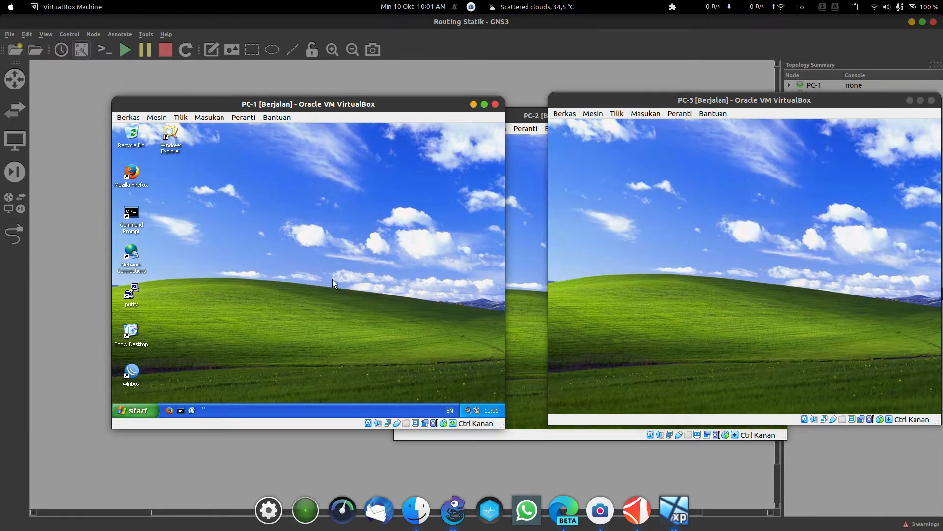
left_click_drag(301, 104, 412, 109)
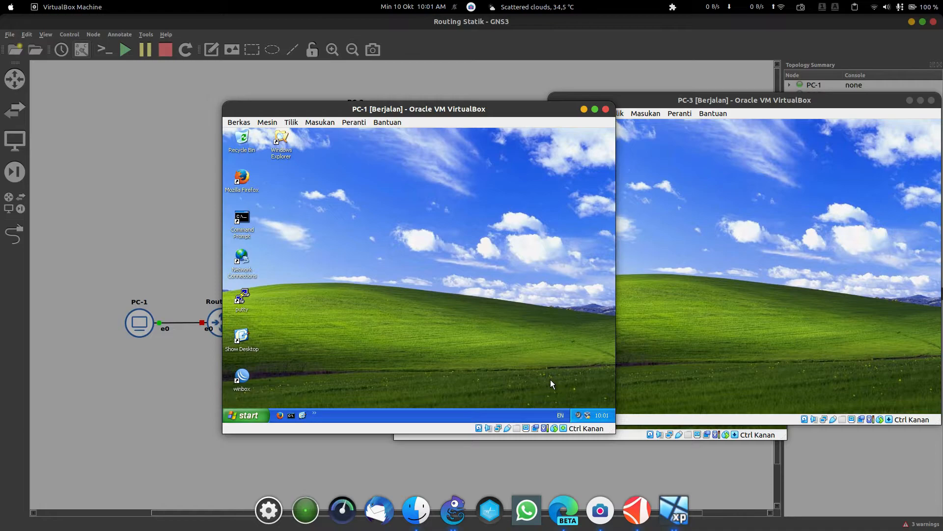
left_click_drag(517, 114, 397, 106)
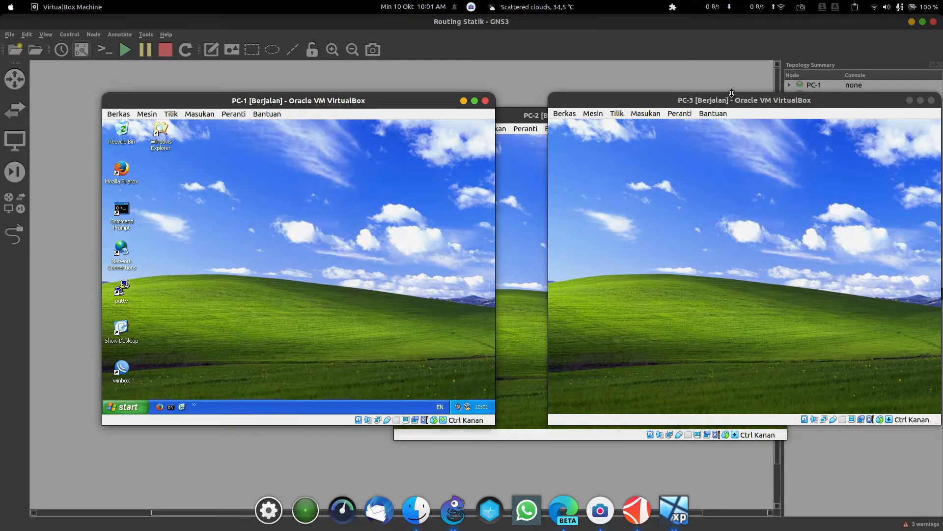
left_click_drag(730, 100, 557, 93)
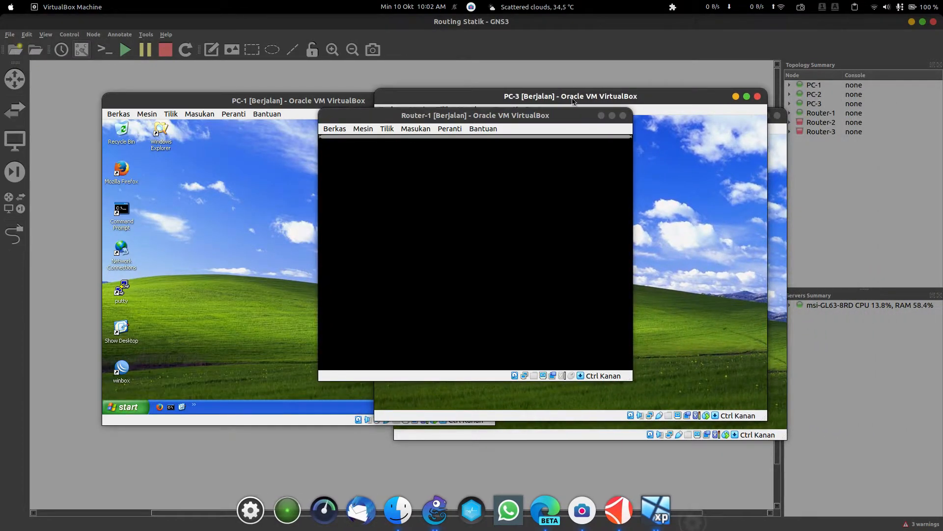
Minimize the Router-1 and Router-3 virtual machine windows as they open over the PC windows.
left_click(602, 116)
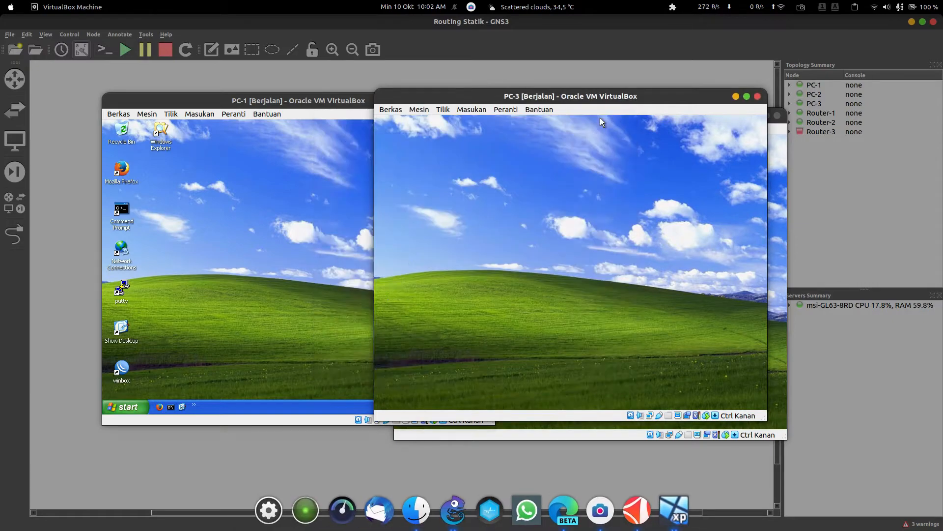
left_click_drag(647, 99, 612, 107)
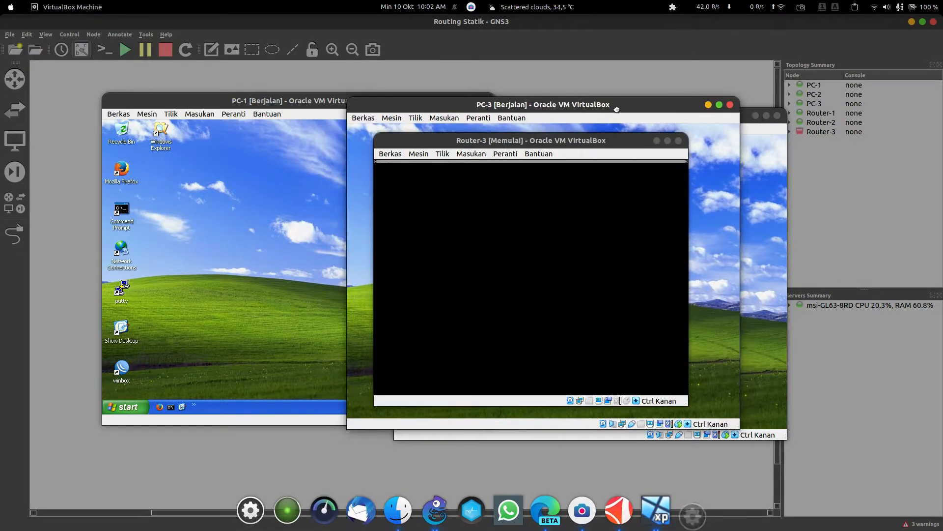
left_click_drag(615, 142, 764, 150)
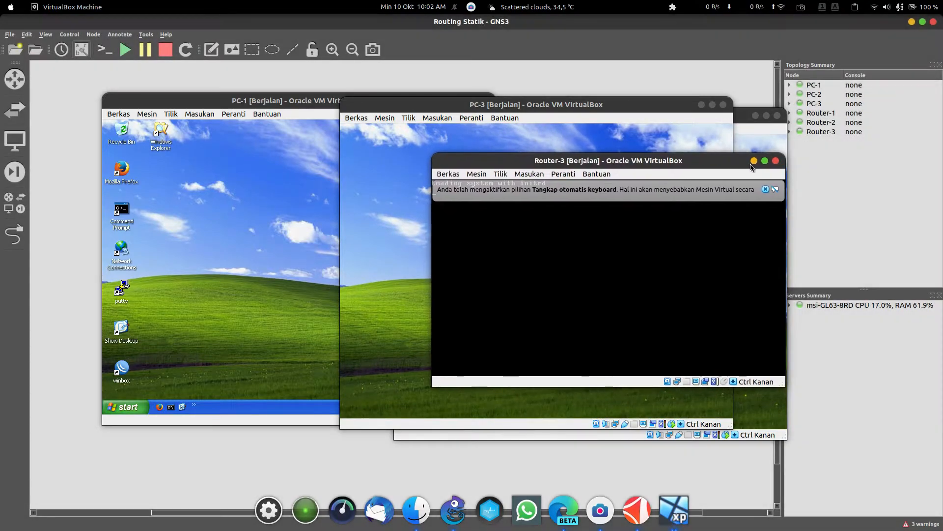
left_click(754, 160)
Move the PC-3 window clear of PC-2, and minimize GNS3 after viewing the started topology.
left_click_drag(641, 109, 743, 156)
left_click(661, 123)
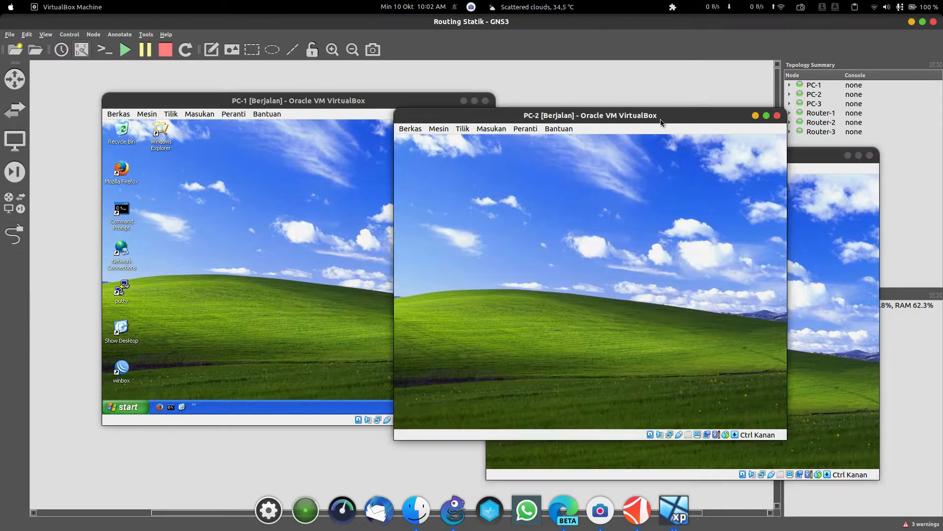
left_click(798, 195)
left_click(906, 310)
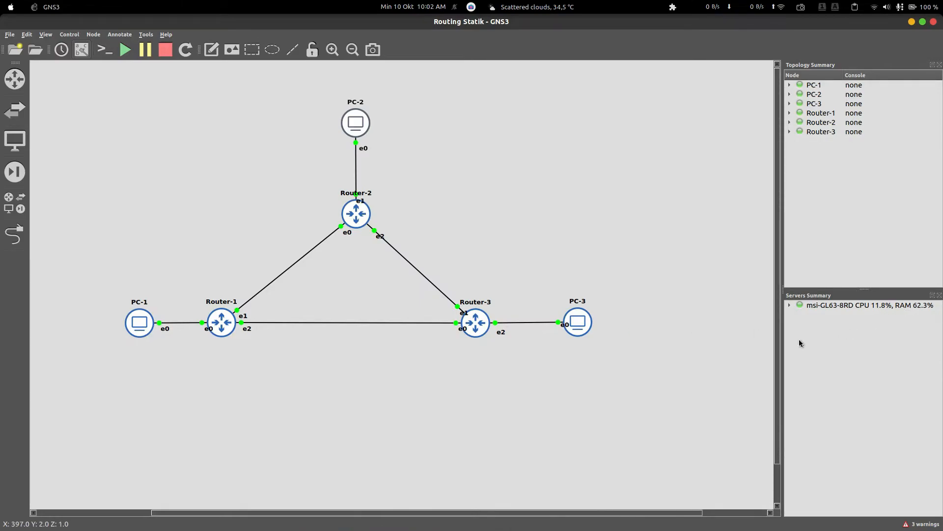
mouse_move(688, 528)
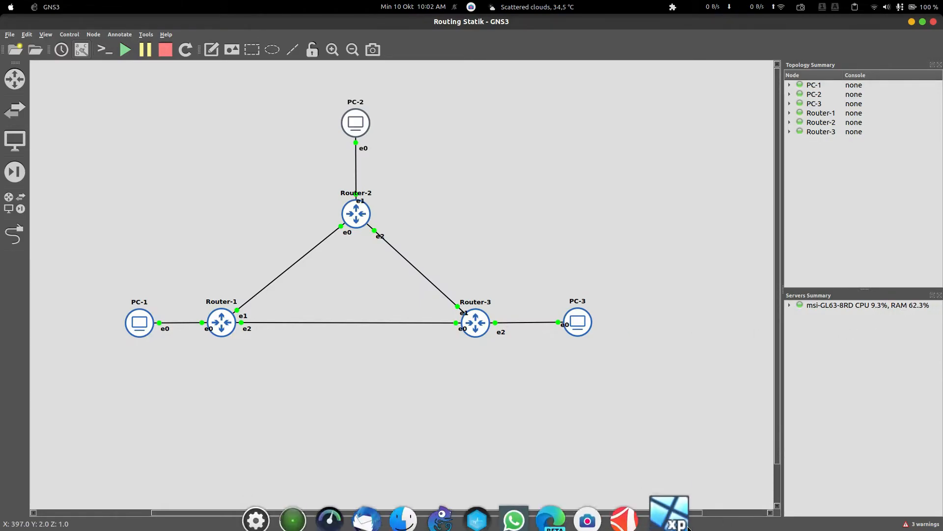
left_click(912, 22)
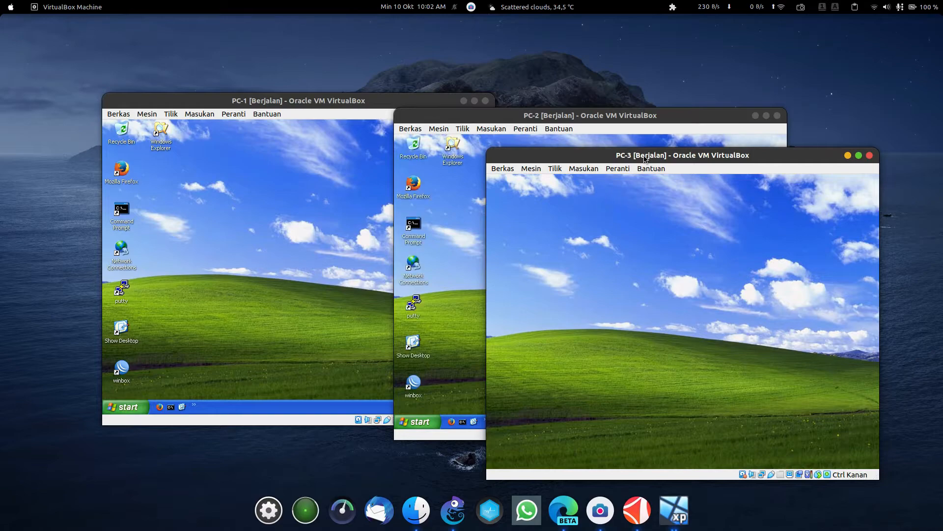
Minimize the PC-3 and PC-2 windows and move the PC-1 window towards the middle of the desktop.
left_click(331, 318)
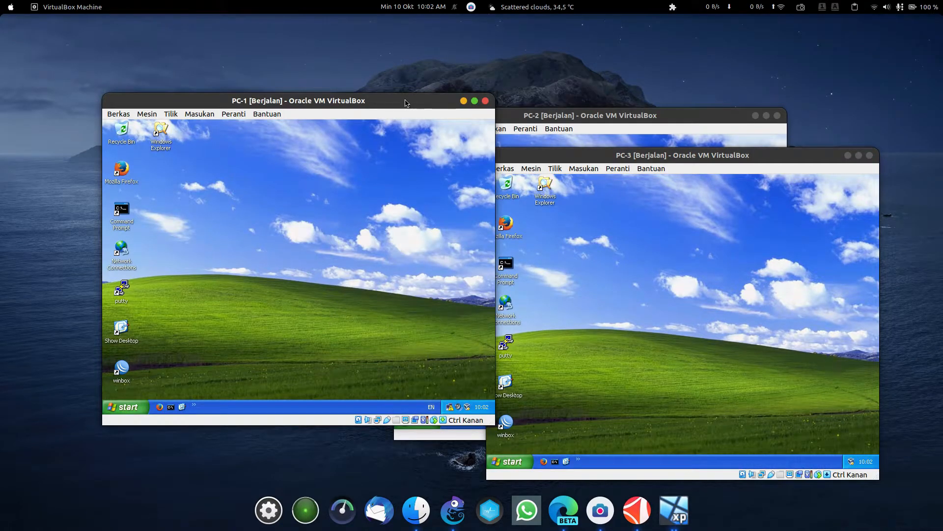
left_click_drag(408, 101, 381, 96)
left_click(674, 510)
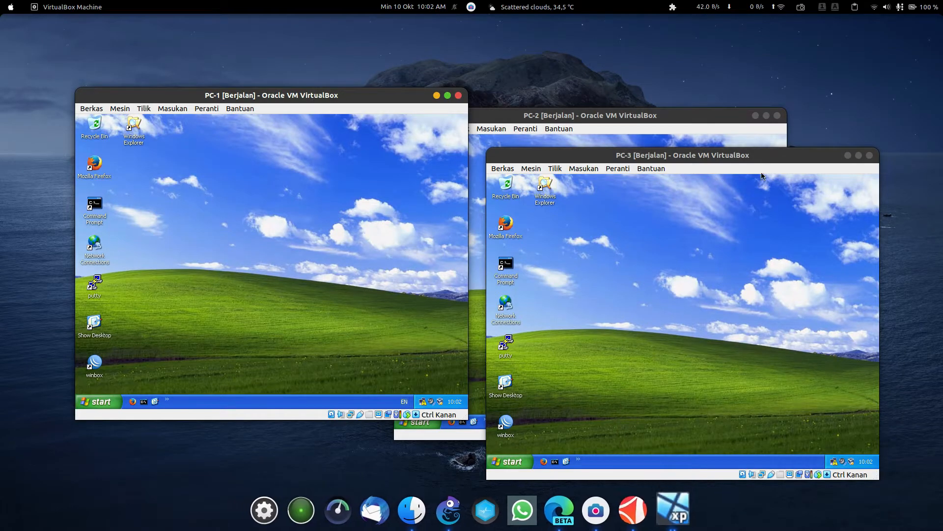
left_click(848, 155)
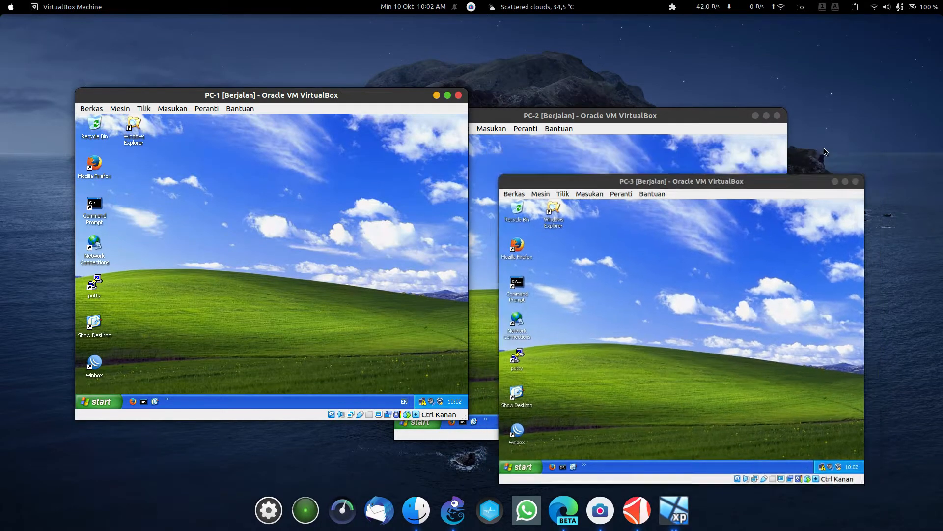
left_click(755, 116)
left_click_drag(294, 98, 591, 94)
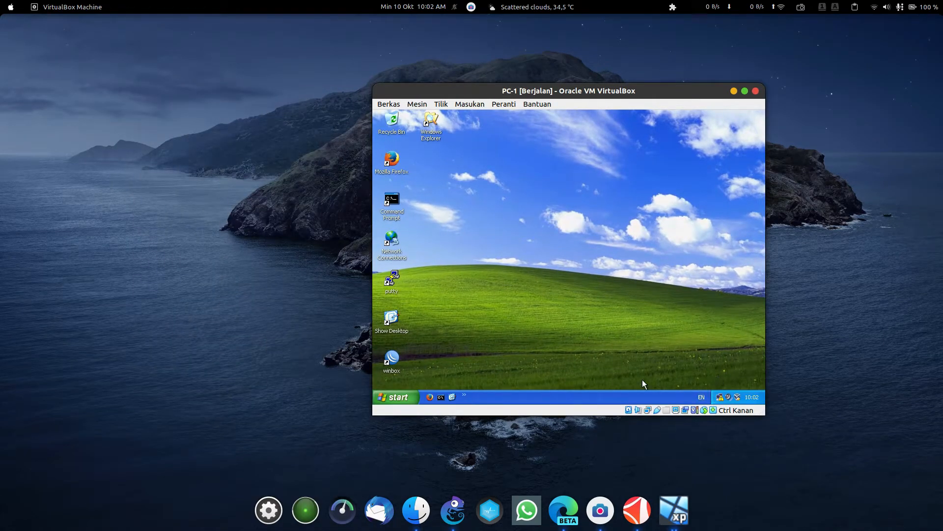
Set PC-1's Local Area Connection to IP address 192.168.1.2, subnet mask 255.255.255.0 and default gateway 192.168.1.1.
double_click(729, 397)
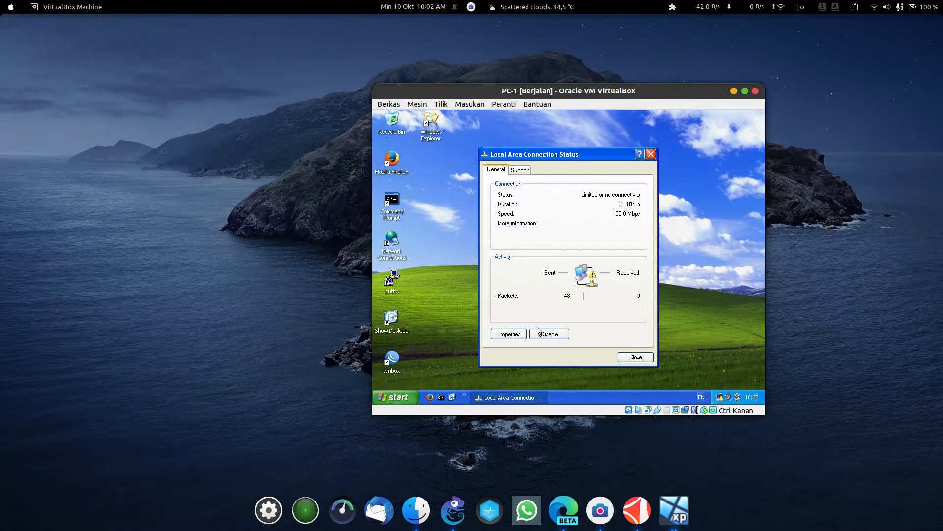
left_click(509, 334)
double_click(473, 241)
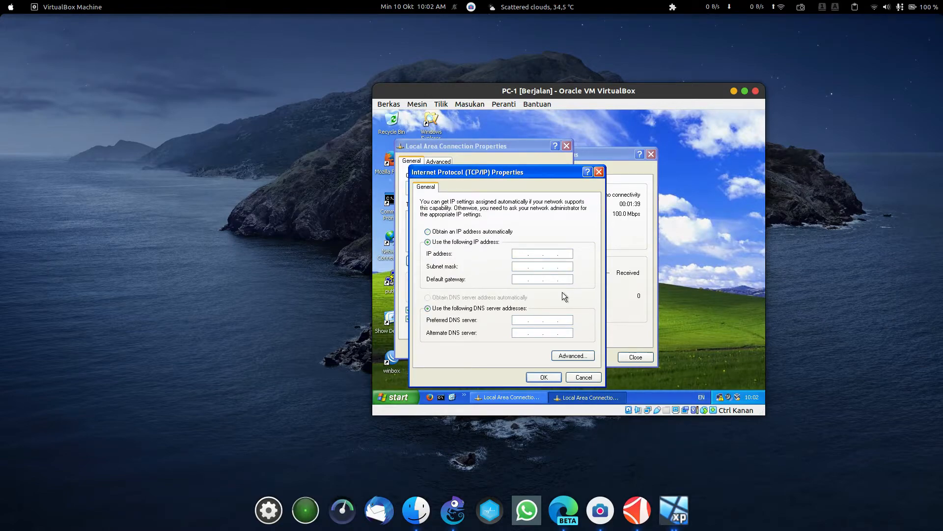
type("192.168.1.2")
key("Tab")
type("192 . 16")
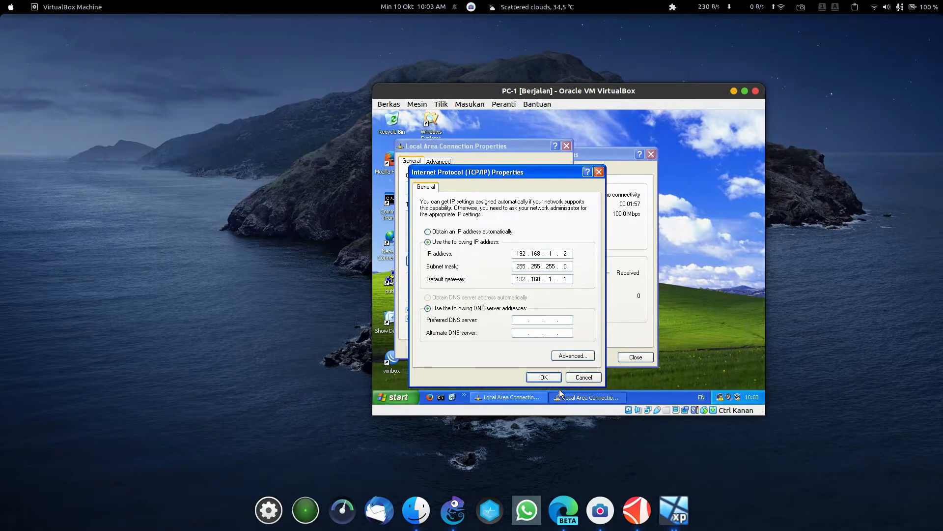
left_click(543, 376)
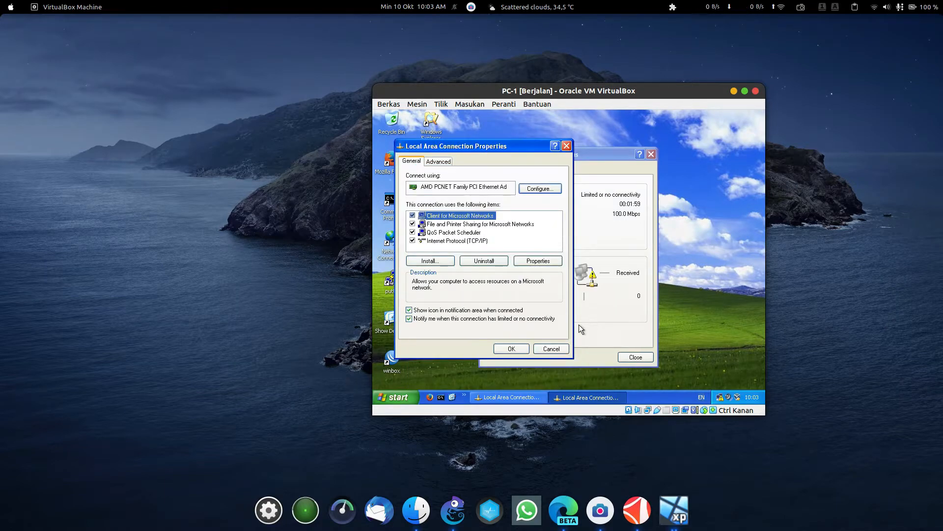
left_click(515, 348)
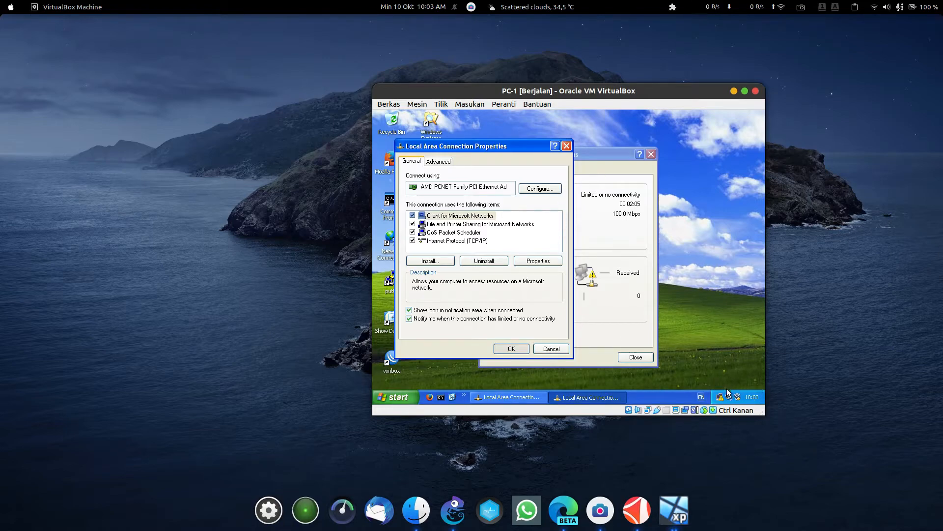
Move the PC-1 window aside, restore the PC-2 window and place the two side by side.
left_click_drag(620, 93, 330, 57)
left_click(672, 509)
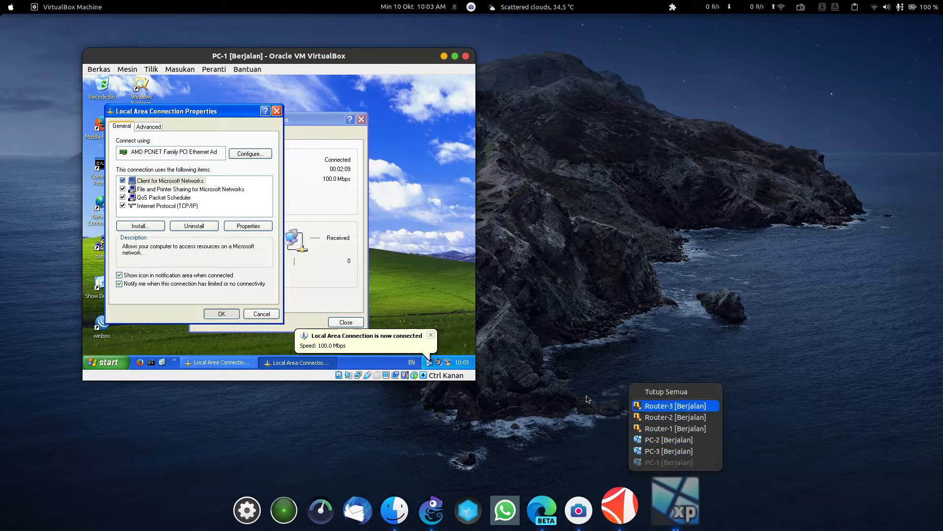
key("Escape")
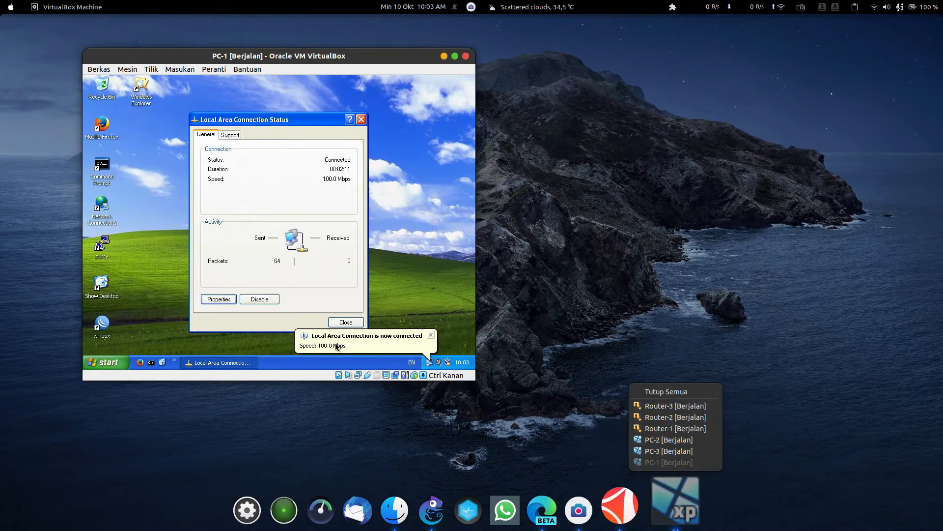
left_click(668, 439)
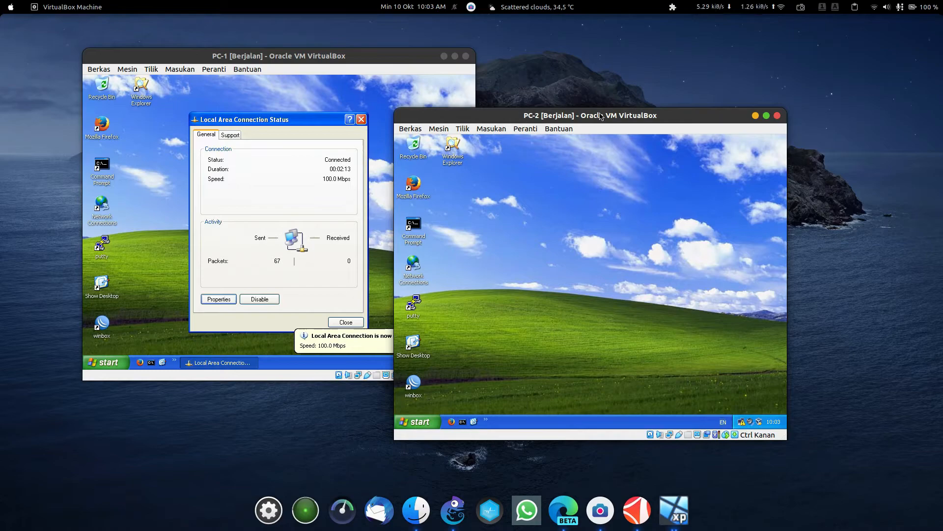
left_click_drag(601, 109, 709, 66)
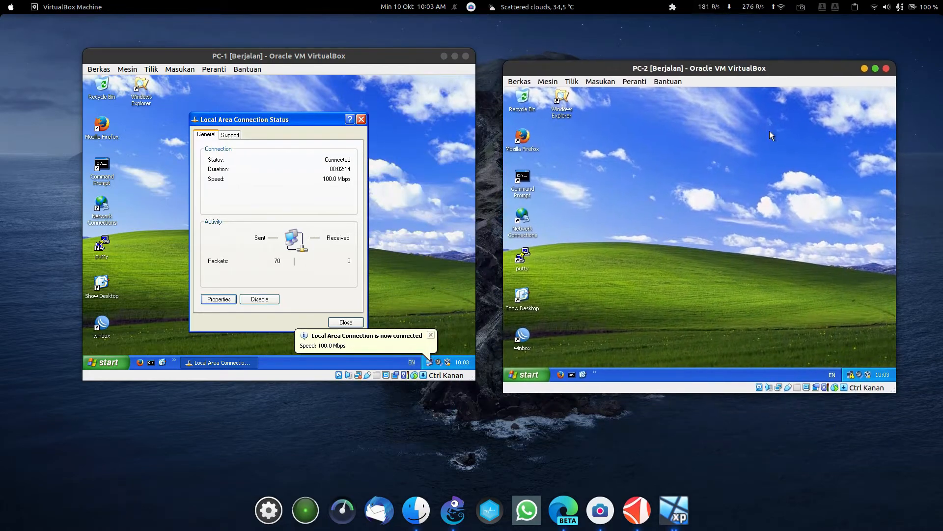
Set PC-2's Local Area Connection to static IP address 192.168.2.2 with its subnet mask and default gateway.
double_click(851, 375)
left_click(639, 311)
double_click(597, 211)
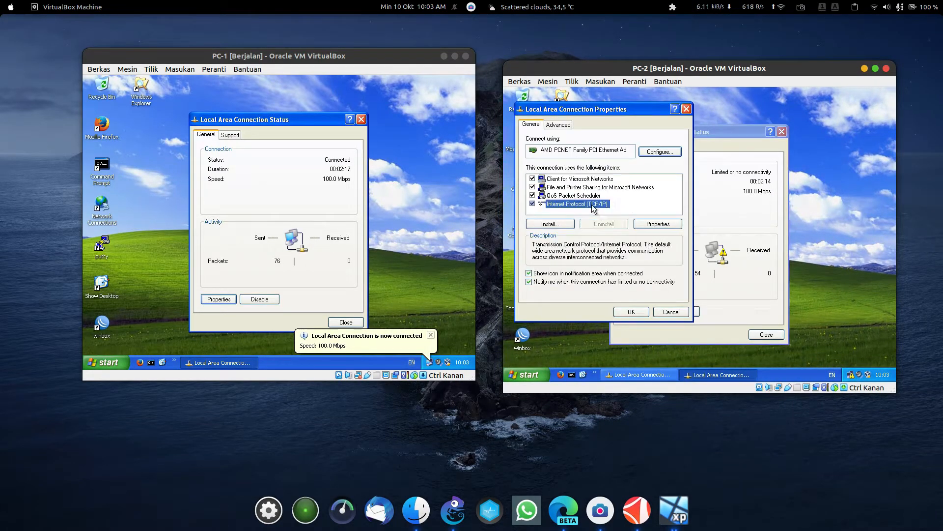
left_click(598, 216)
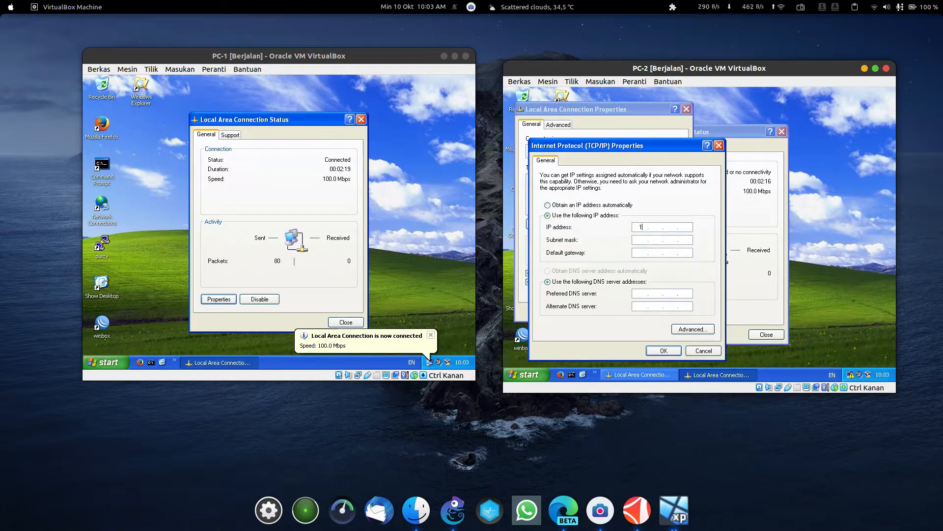
type("192 . 168 . 2 . 2")
key("Tab")
type("192")
left_click(663, 350)
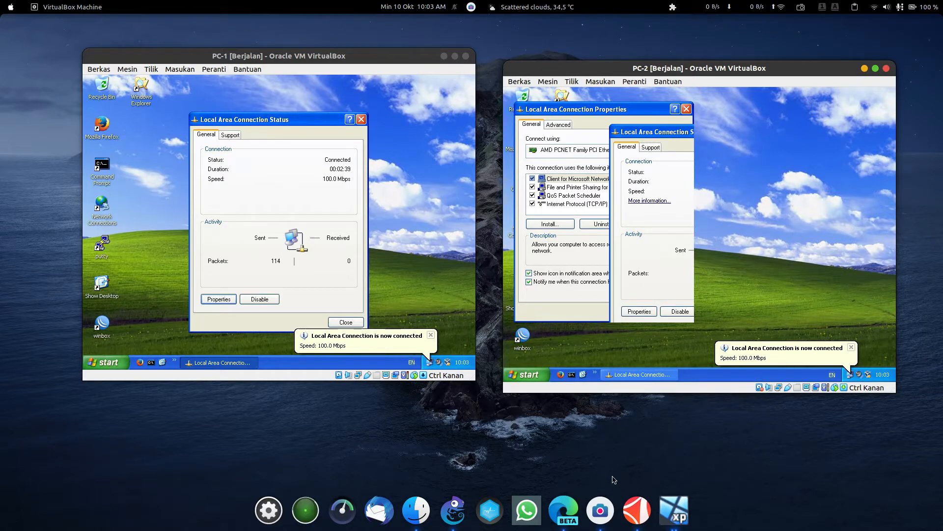
Restore the PC-3 window and rearrange the three PC windows with PC-3 in front of PC-2.
left_click(673, 510)
left_click(675, 460)
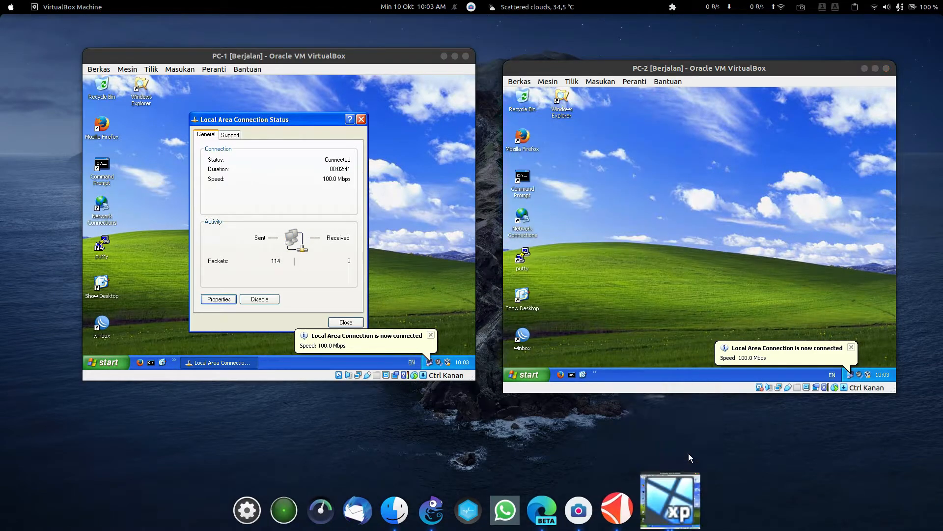
mouse_move(688, 157)
left_mouse_down()
mouse_move(692, 79)
mouse_move(660, 105)
mouse_move(697, 148)
left_mouse_up()
left_click_drag(402, 58, 319, 27)
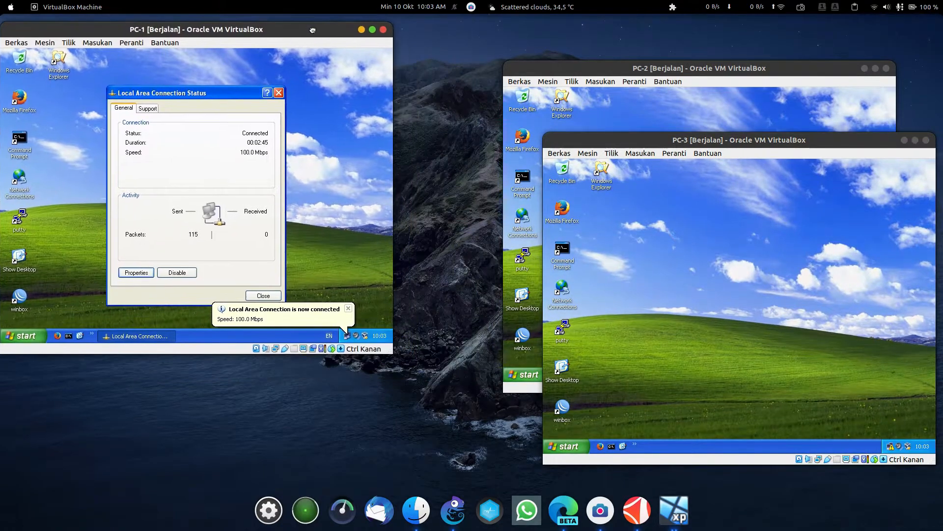
left_click_drag(574, 68, 475, 31)
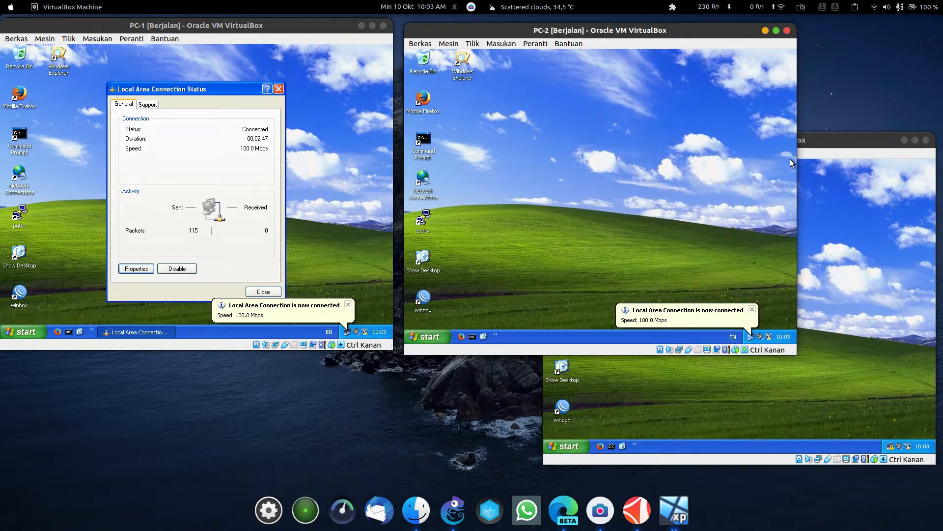
left_click(824, 140)
left_click_drag(825, 140, 654, 55)
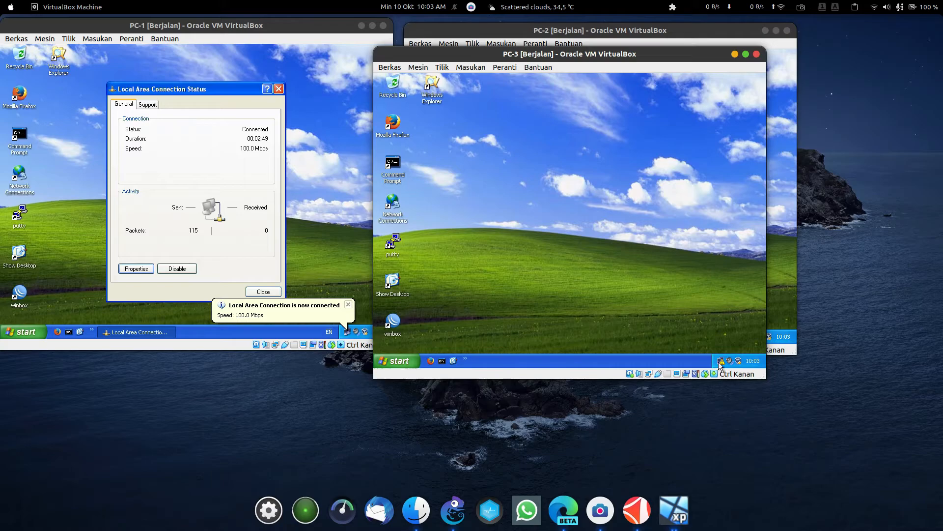
Set PC-3's Local Area Connection to static IP address 192.168.3.2 with its subnet mask and default gateway.
left_click(719, 360)
left_click(510, 297)
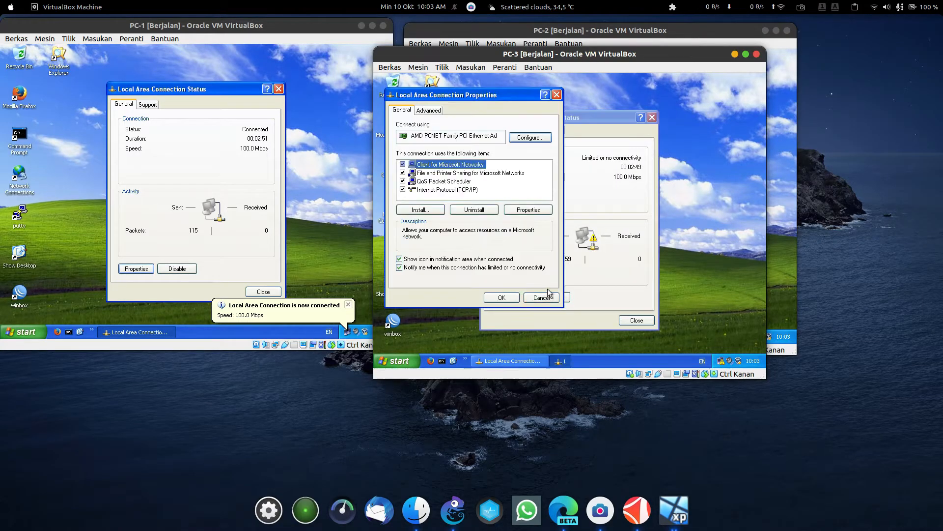
double_click(448, 189)
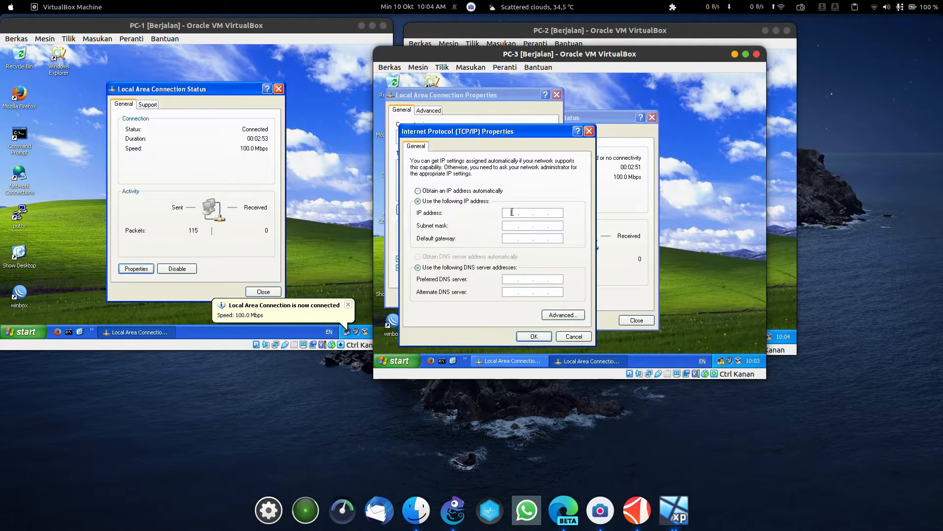
type("19")
type("168 . 3 . 2")
key("Tab")
key("Tab")
type("192 . 168")
left_click(528, 336)
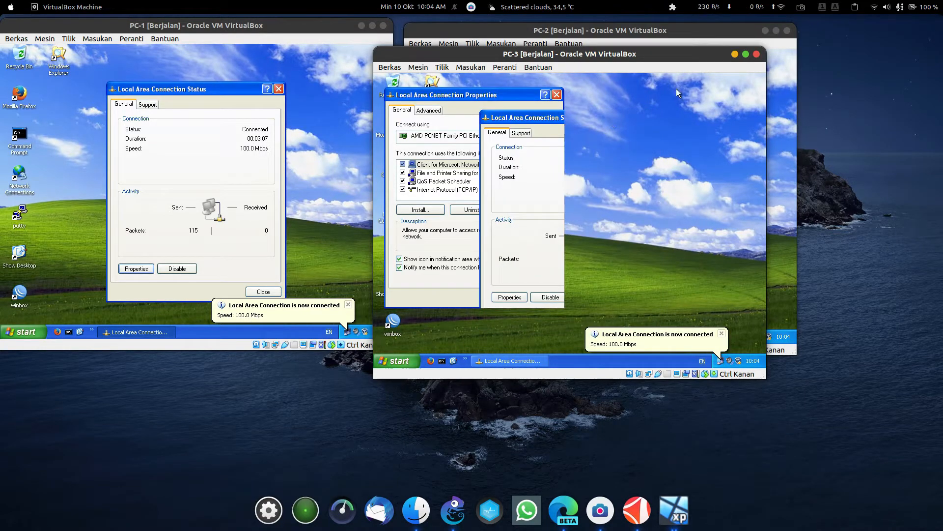
Minimize the PC-3 and PC-2 windows, then centre the PC-1 window and close its Local Area Connection Status dialog.
left_click(734, 55)
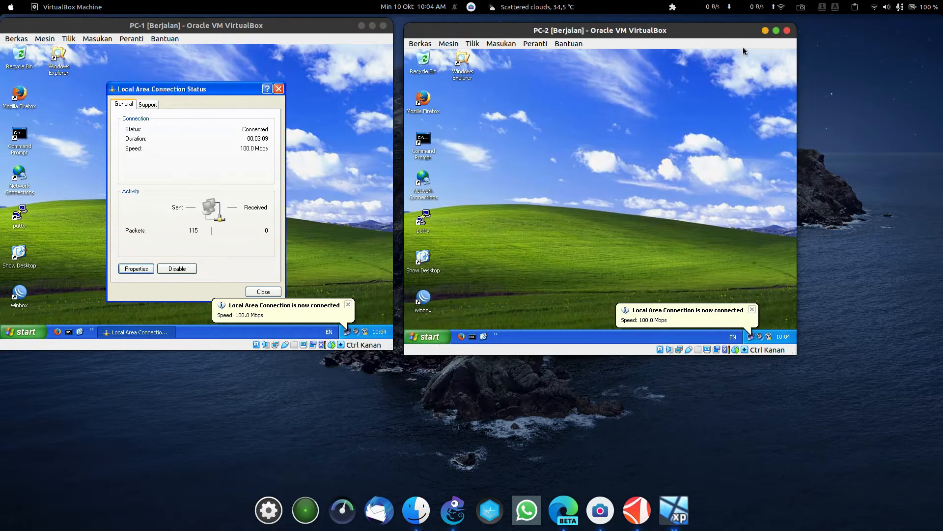
left_click(765, 31)
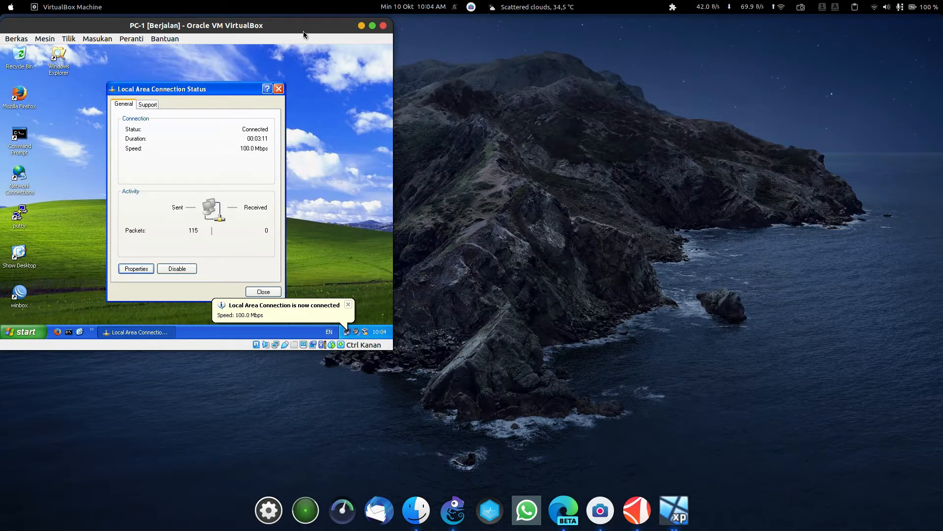
left_click_drag(304, 31, 610, 77)
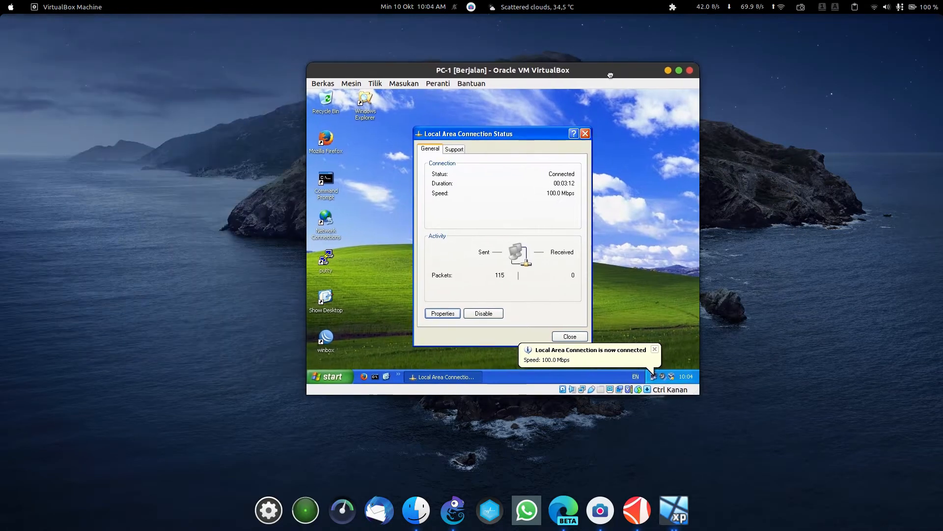
left_click(569, 338)
Launch WinBox on PC-1 and connect as admin to the MikroTik router discovered on the network.
double_click(327, 339)
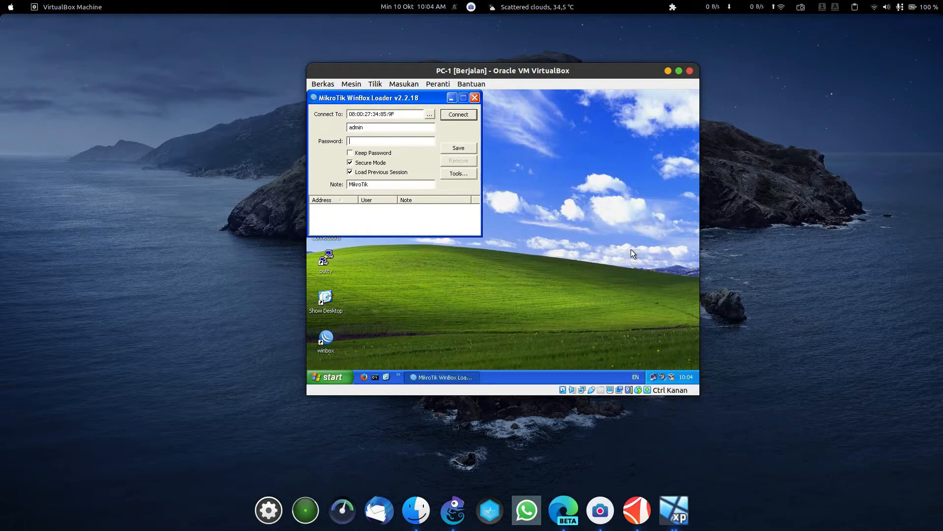
left_click_drag(376, 104, 469, 115)
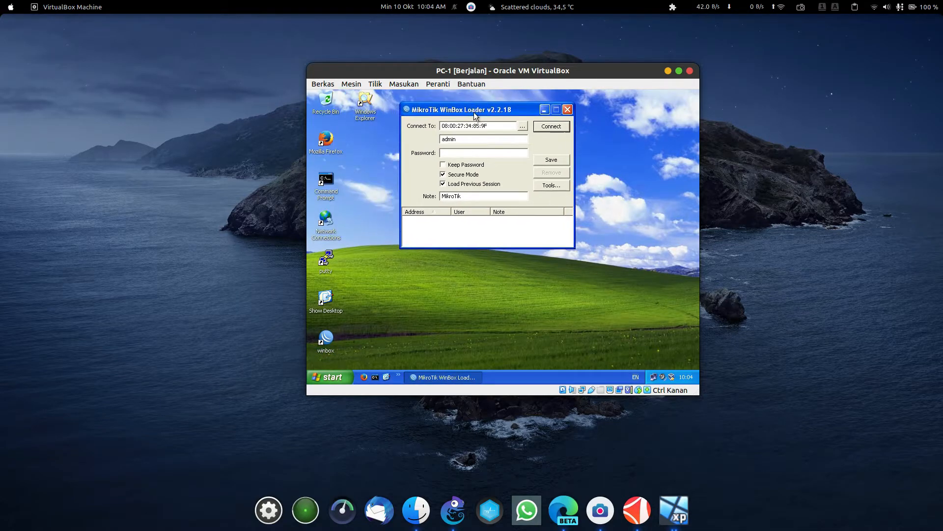
left_click(522, 128)
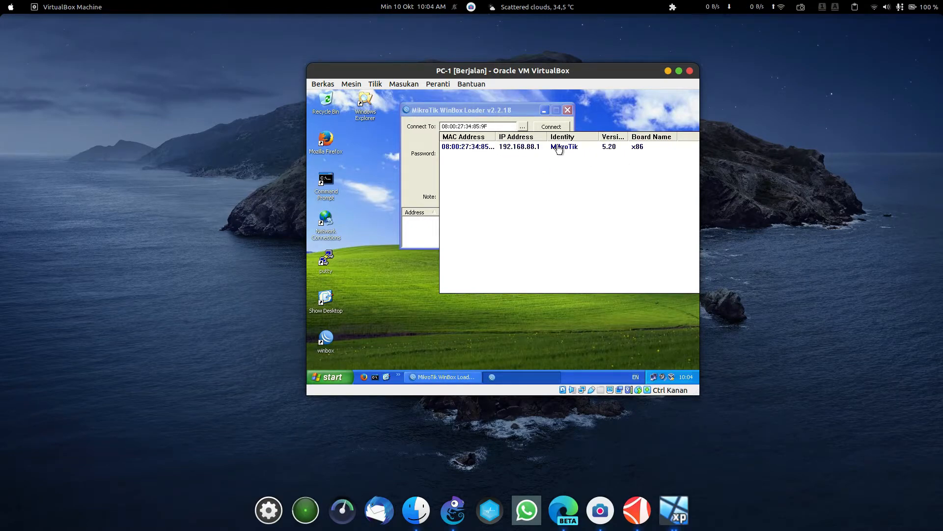
mouse_move(562, 74)
left_mouse_down()
mouse_move(498, 69)
mouse_move(548, 67)
left_mouse_up()
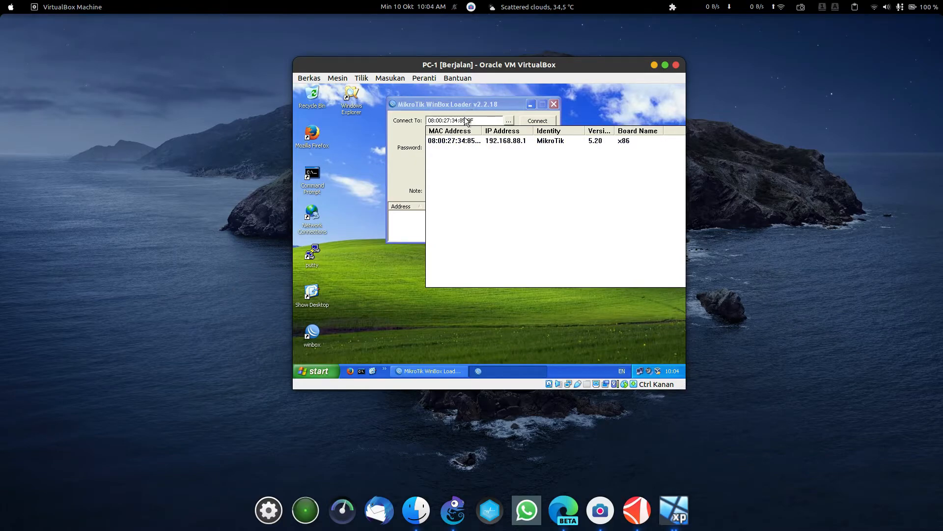
left_click(443, 144)
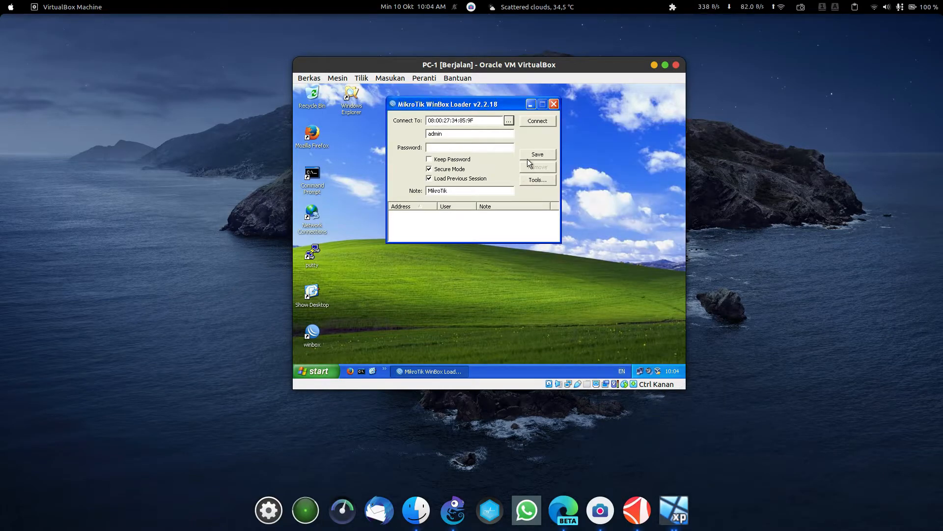
left_click(542, 123)
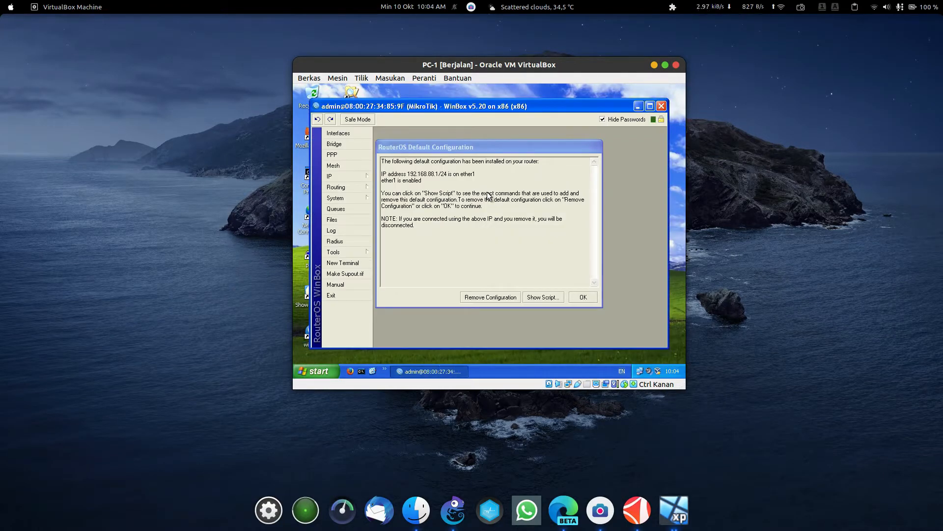
Remove the router's default configuration and open its IP Address List.
left_click(493, 300)
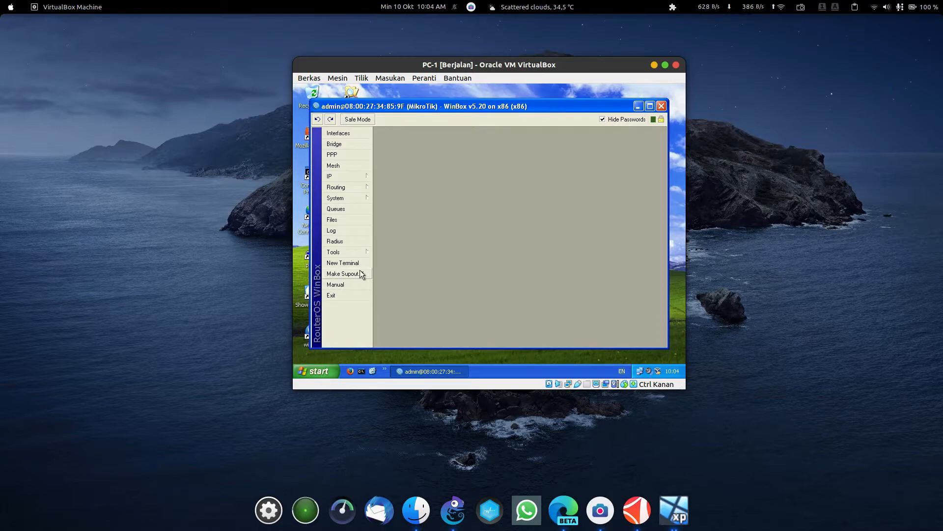
left_click(352, 180)
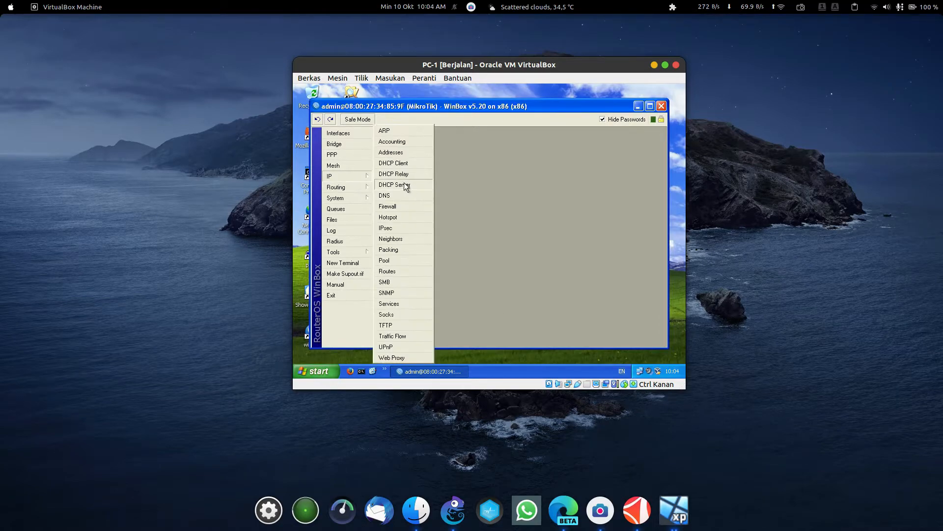
left_click(421, 154)
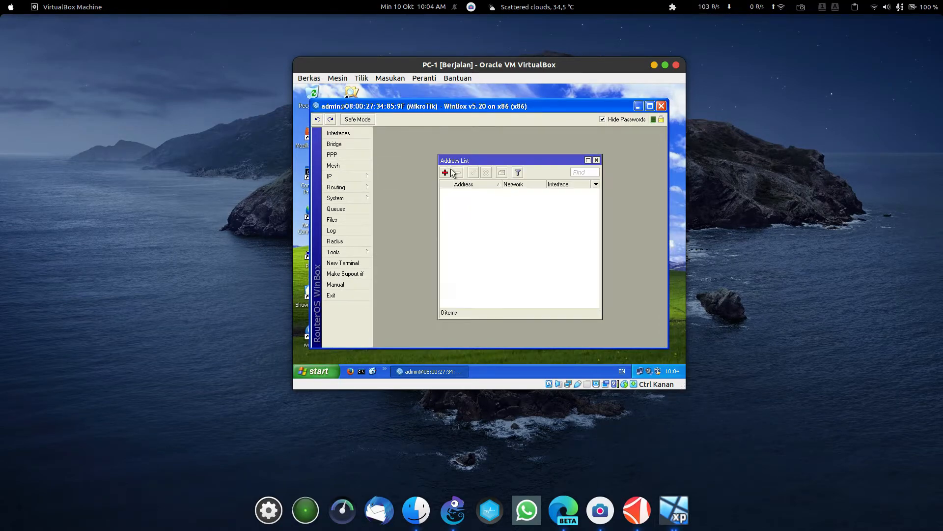
left_click(355, 178)
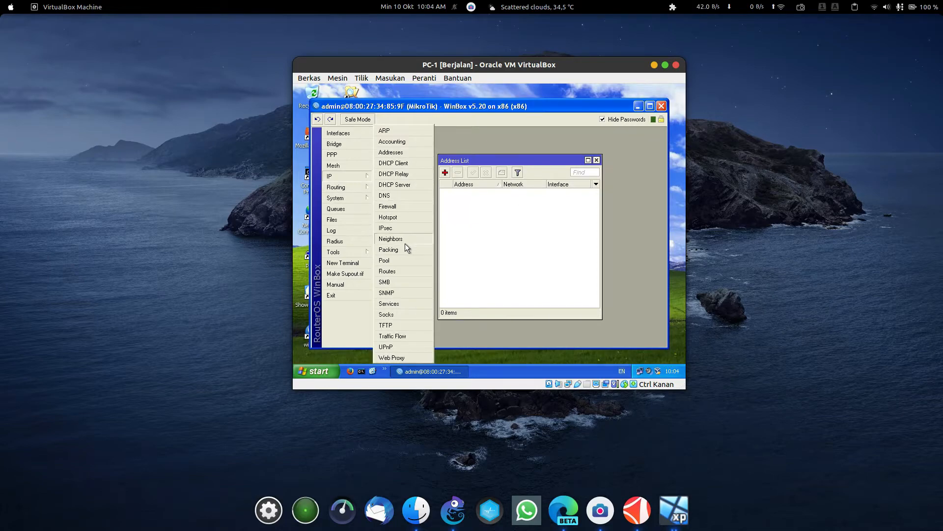
left_click(401, 270)
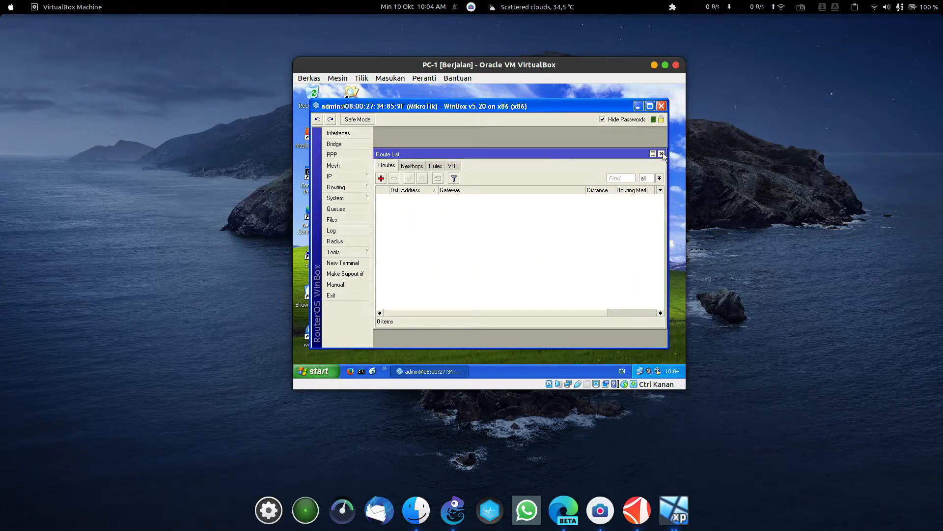
left_click(661, 154)
Switch to GNS3 and add the note 12.12.12.0/24 on the link between Router-1 and Router-2.
left_click_drag(516, 161, 523, 145)
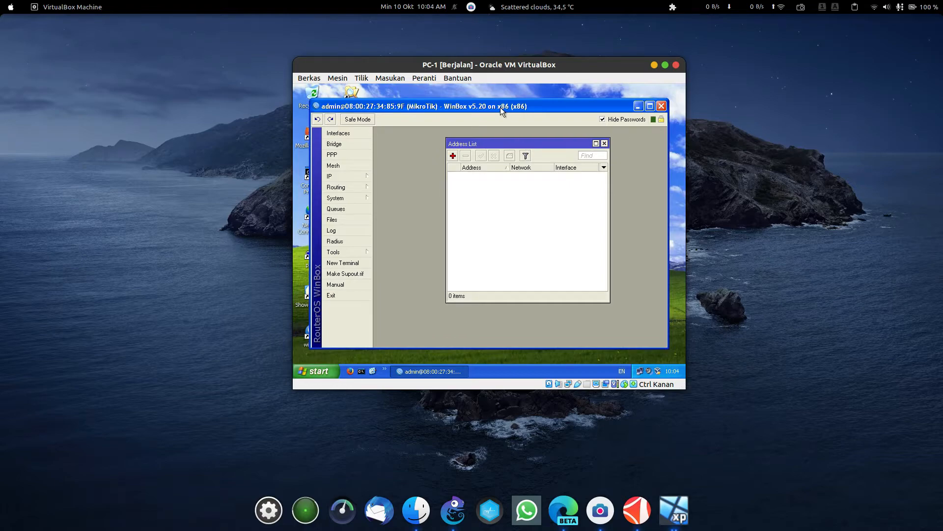
mouse_move(549, 76)
left_mouse_down()
mouse_move(699, 92)
mouse_move(551, 82)
left_mouse_up()
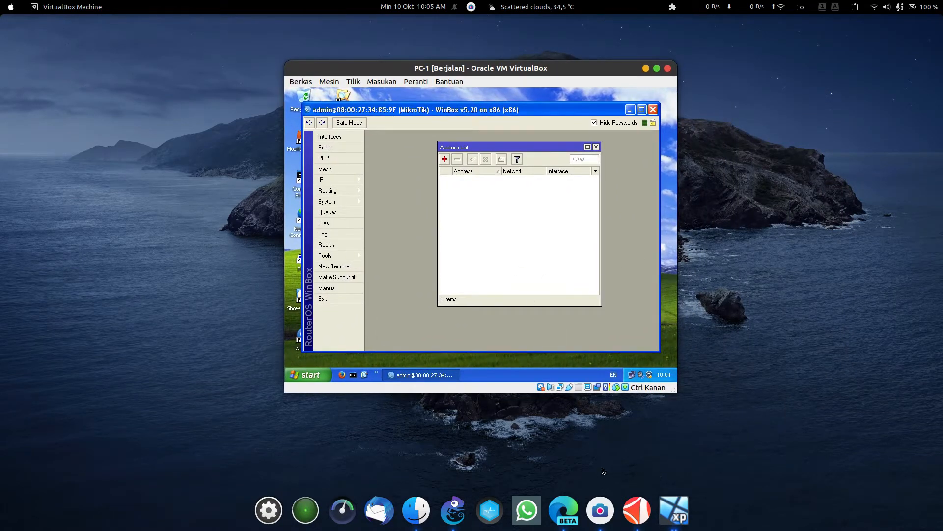
left_click(453, 510)
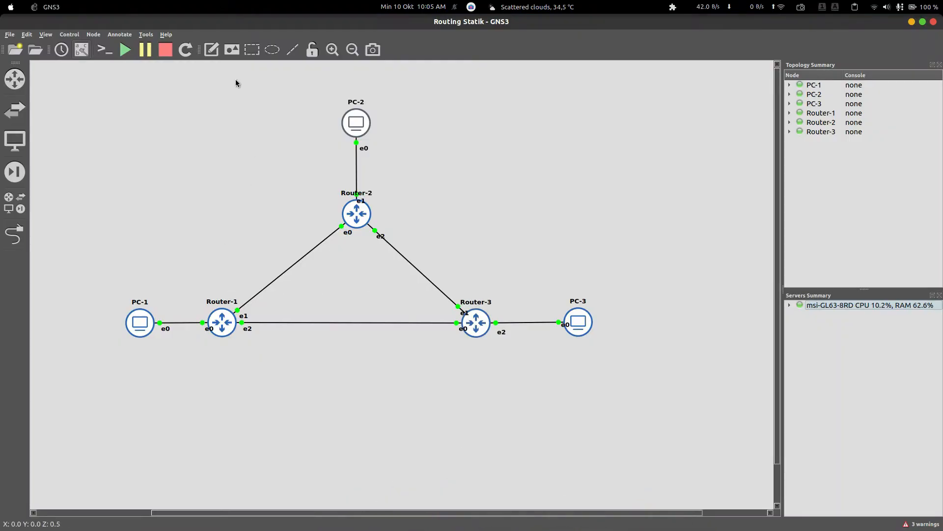
left_click(211, 49)
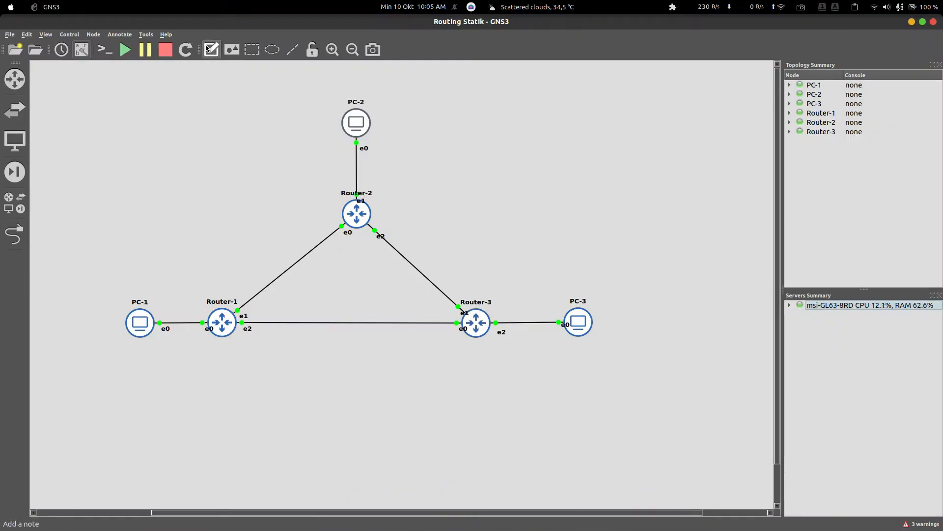
left_click(261, 269)
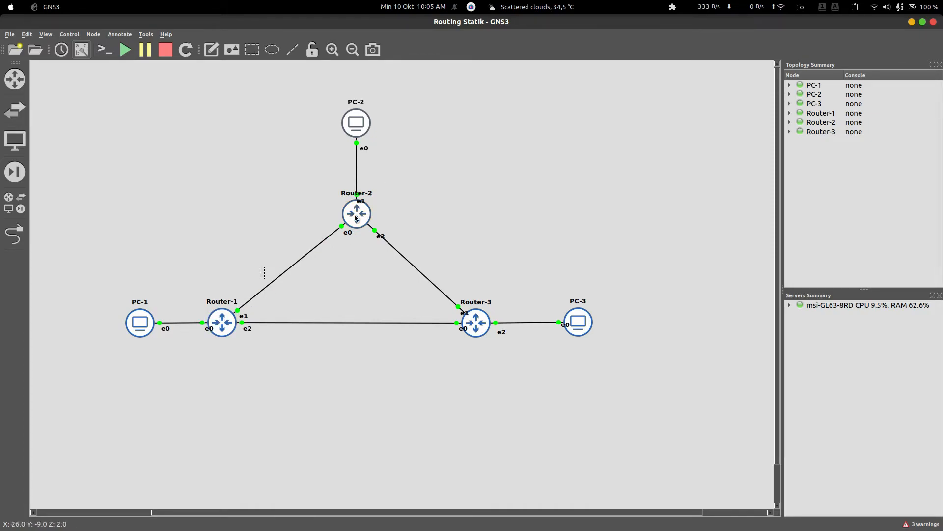
type("12.12.12.")
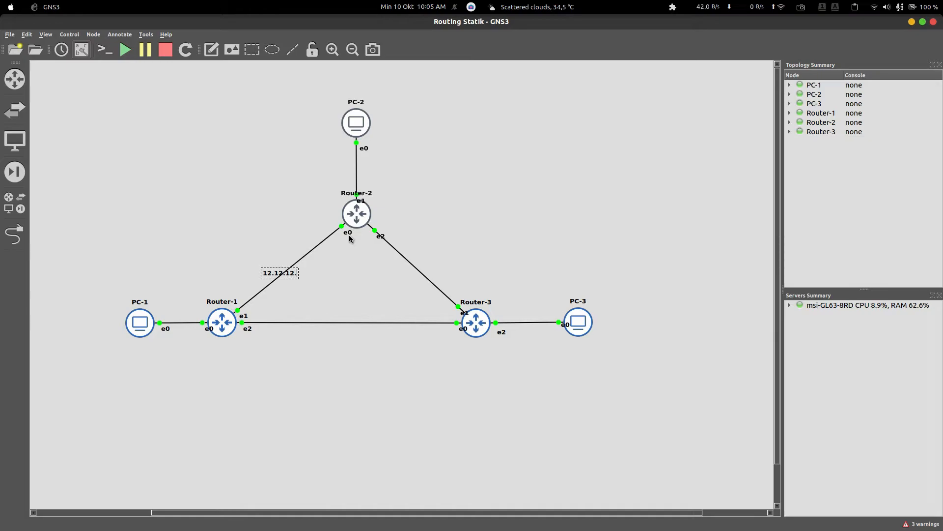
type("0/24")
left_click(419, 256)
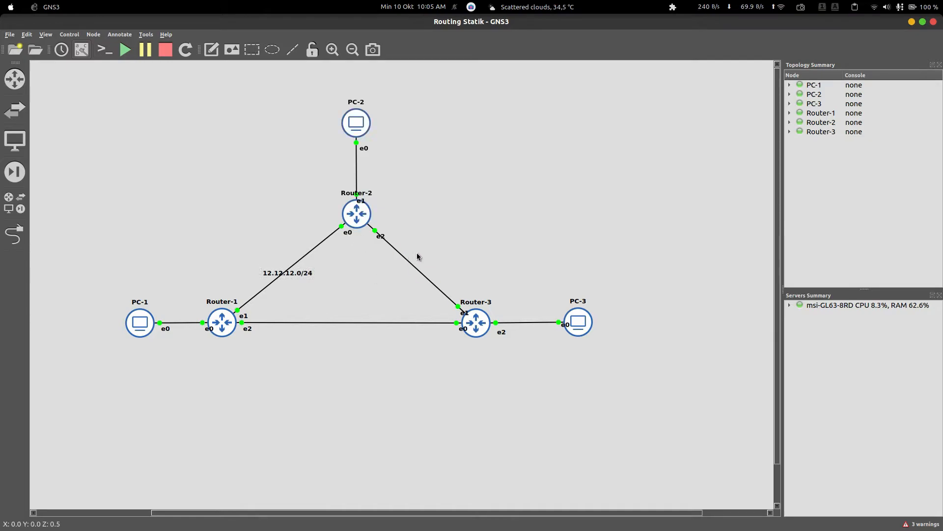
Add the note 23.23.23.0/24 beside the link between Router-2 and Router-3.
left_click(212, 50)
left_click(418, 255)
type("23")
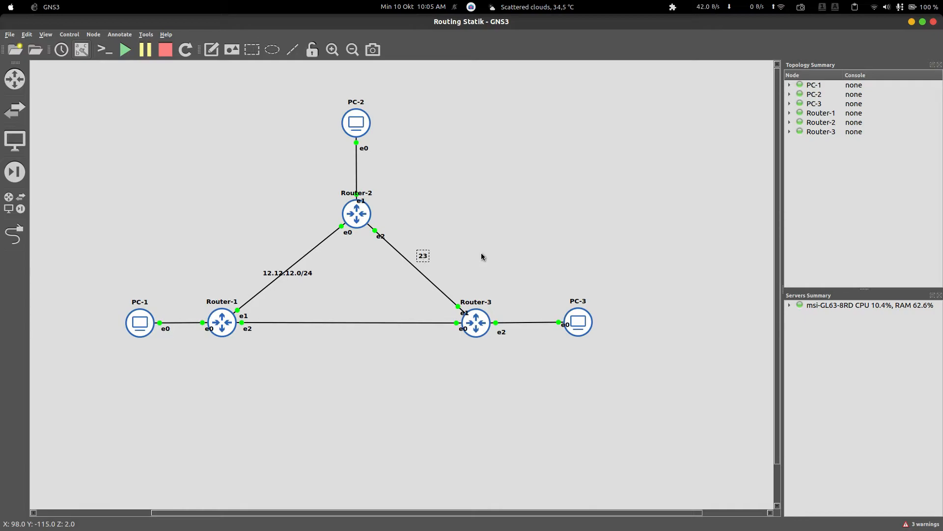
type(".23.23")
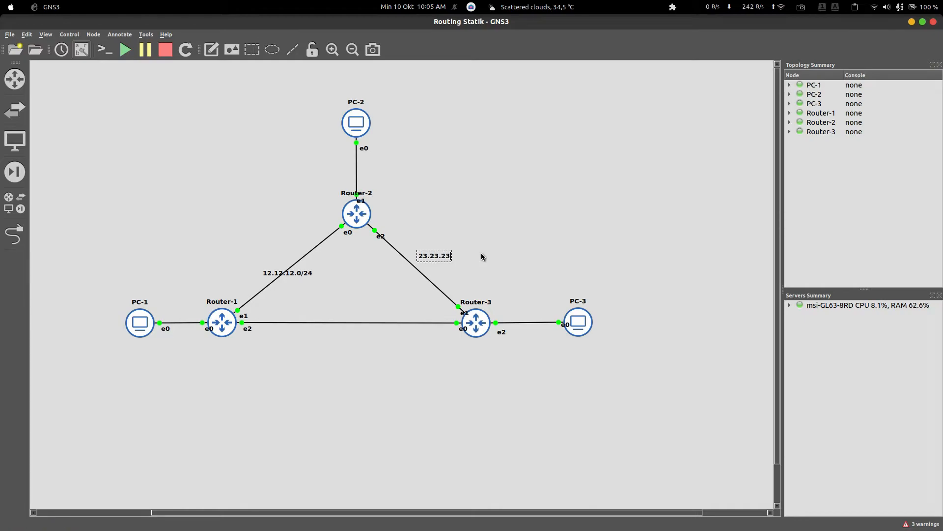
type(".0/24")
Add the note 13.13.13.0/24 on the link between Router-1 and Router-3.
left_click(329, 311)
type("13.13")
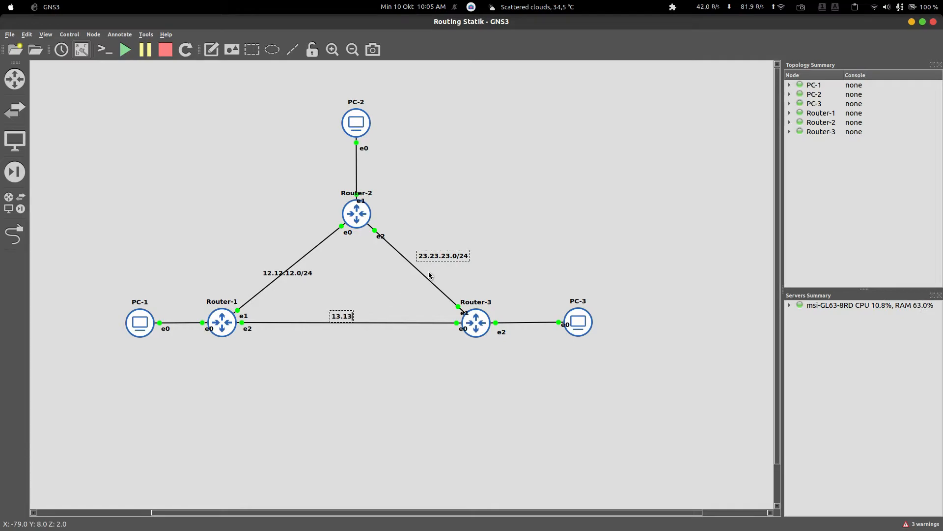
type(".13")
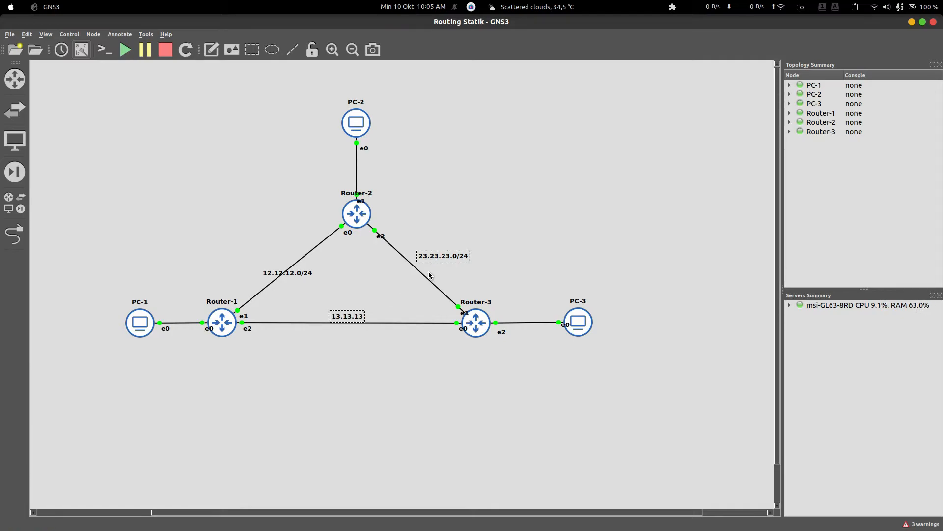
type(".0")
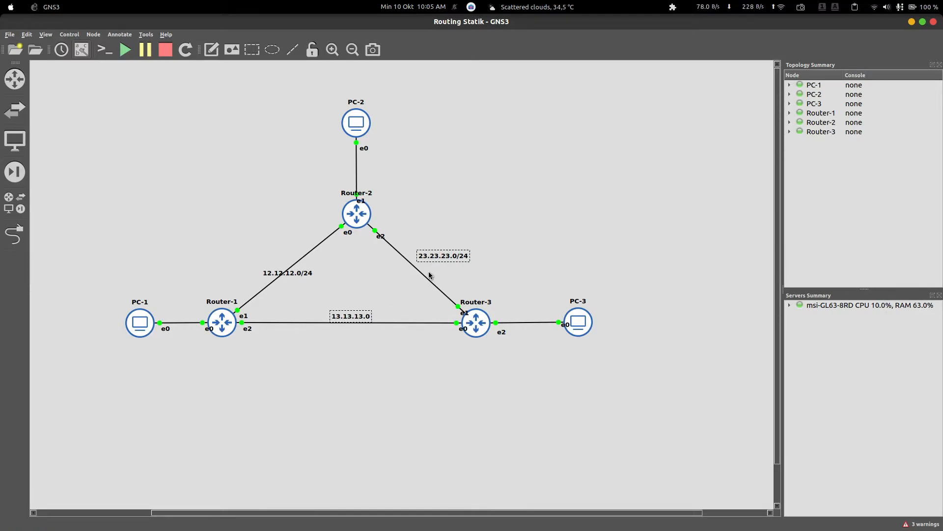
type("/24")
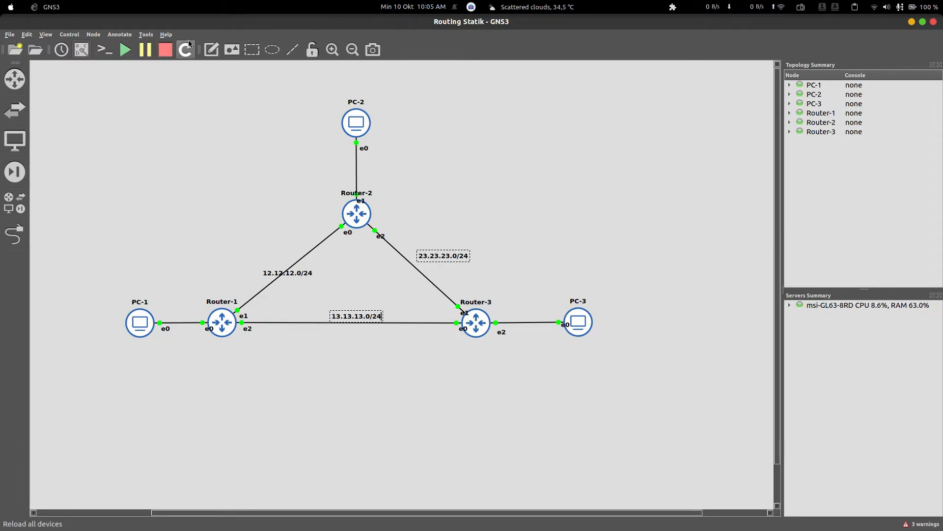
Reposition the three network address notes so they sit clear of their router links.
left_click_drag(308, 275, 290, 255)
left_click_drag(436, 259, 434, 257)
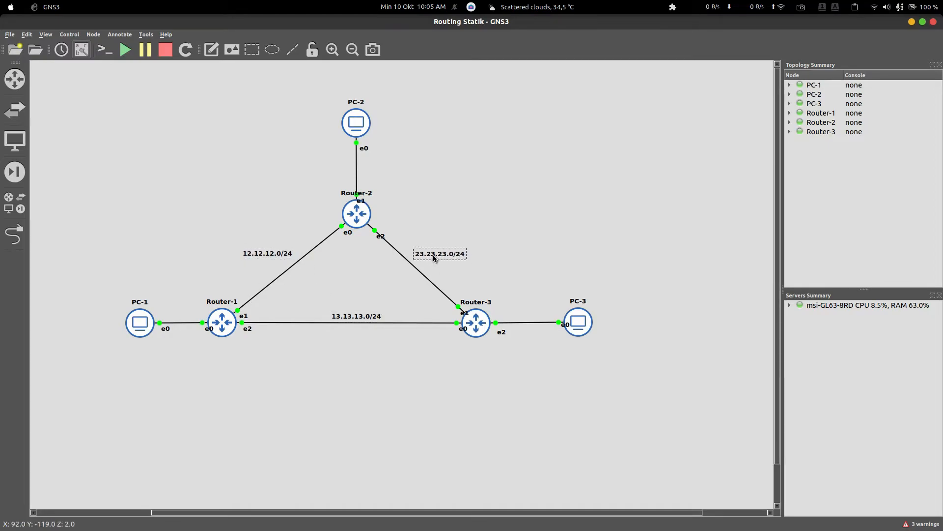
left_click_drag(370, 317, 367, 310)
left_click(477, 285)
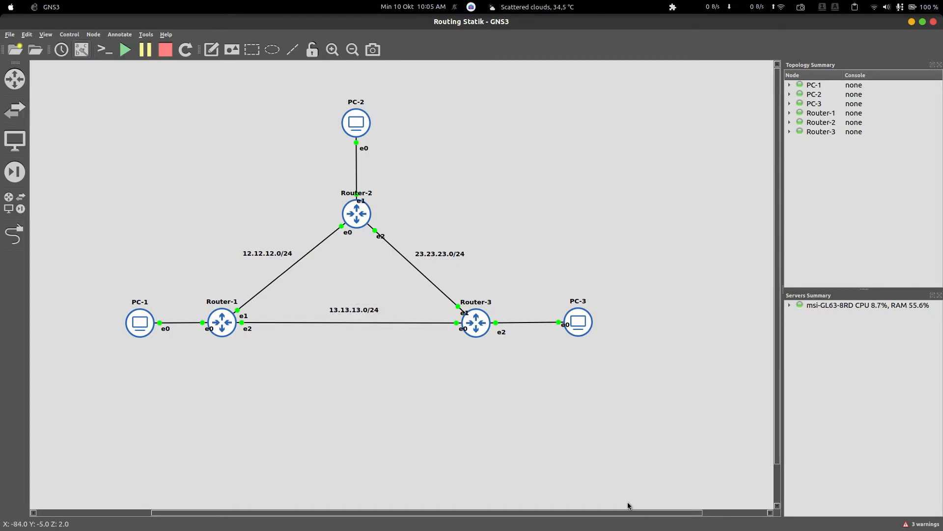
Switch back to the PC-1 VirtualBox window and open the router's Interface List in WinBox.
mouse_move(680, 527)
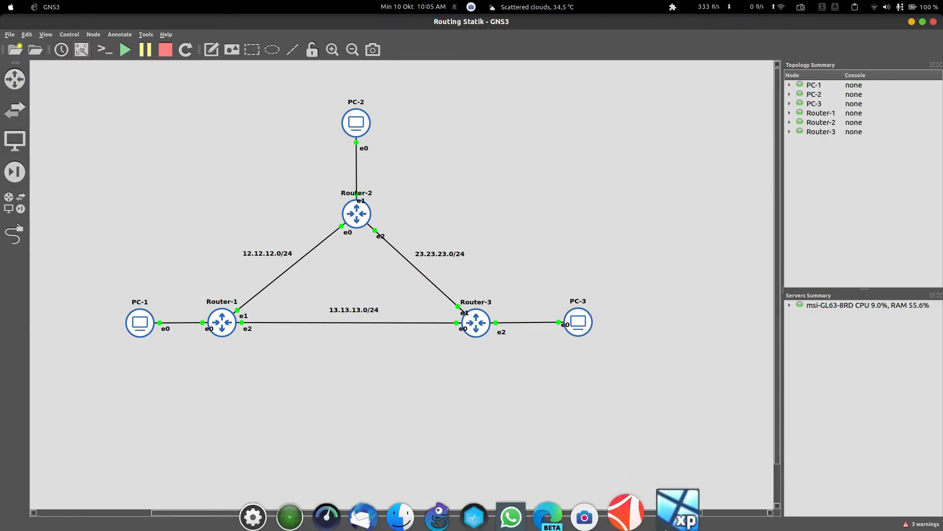
left_click(681, 521)
left_click(663, 464)
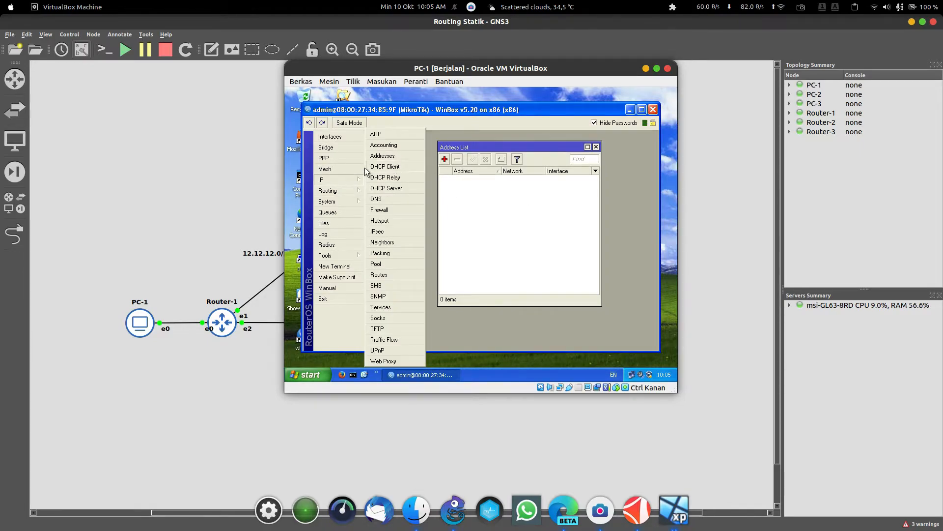
left_click(349, 139)
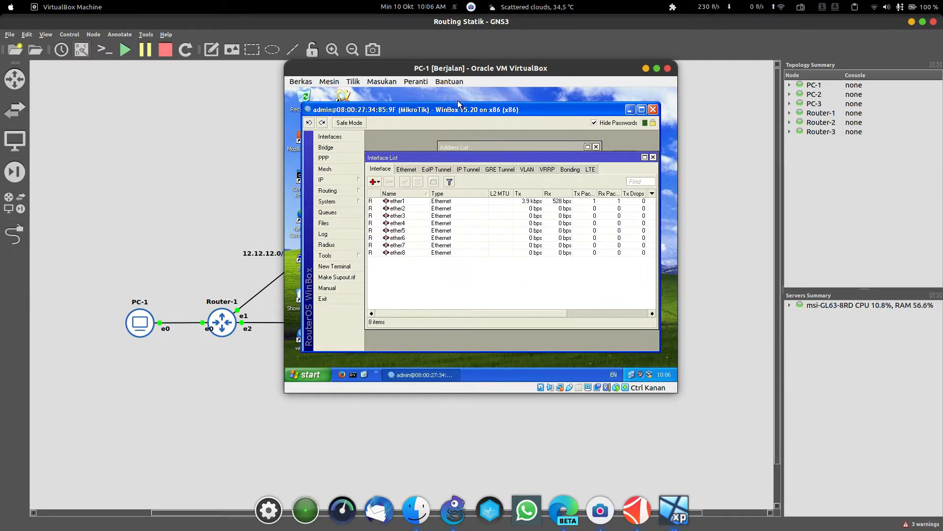
Move the PC-1 VirtualBox window aside so the router topology stays visible.
left_click_drag(540, 68, 775, 77)
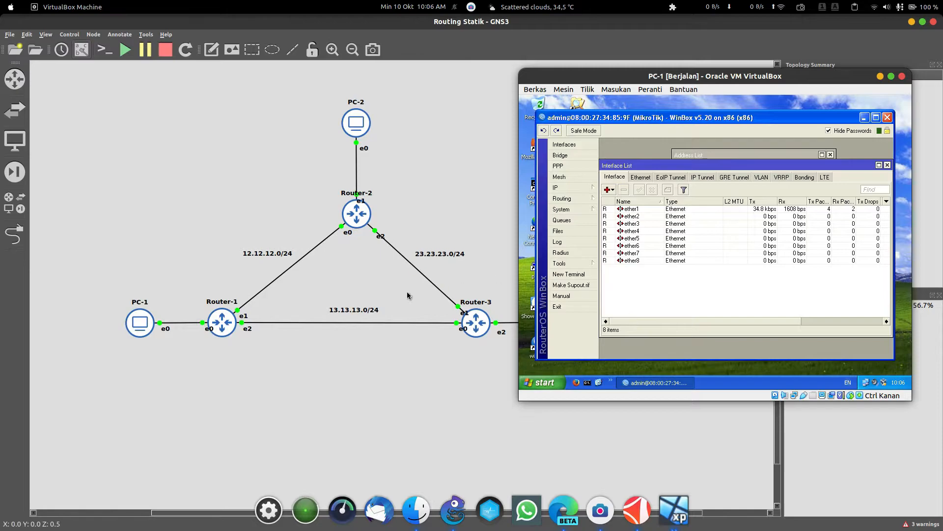
left_click_drag(664, 80, 695, 81)
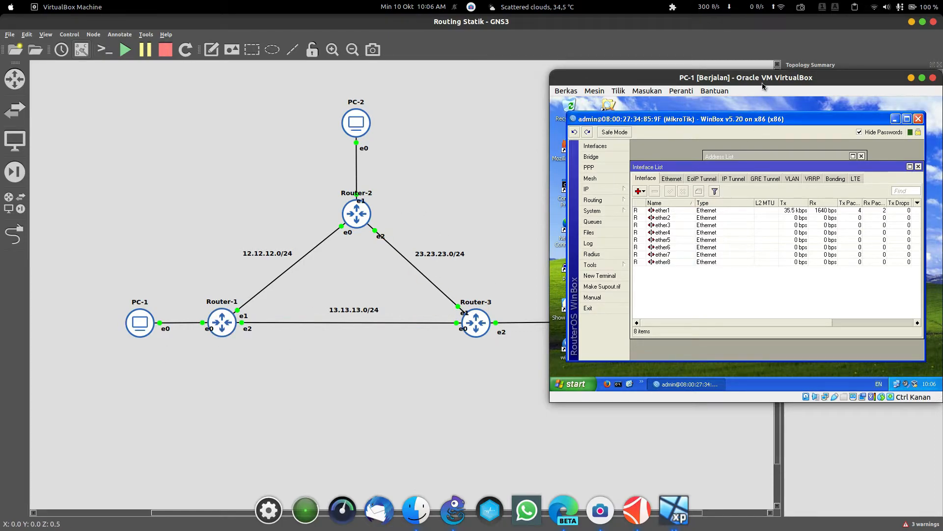
mouse_move(762, 85)
left_mouse_down()
mouse_move(725, 85)
mouse_move(750, 82)
left_mouse_up()
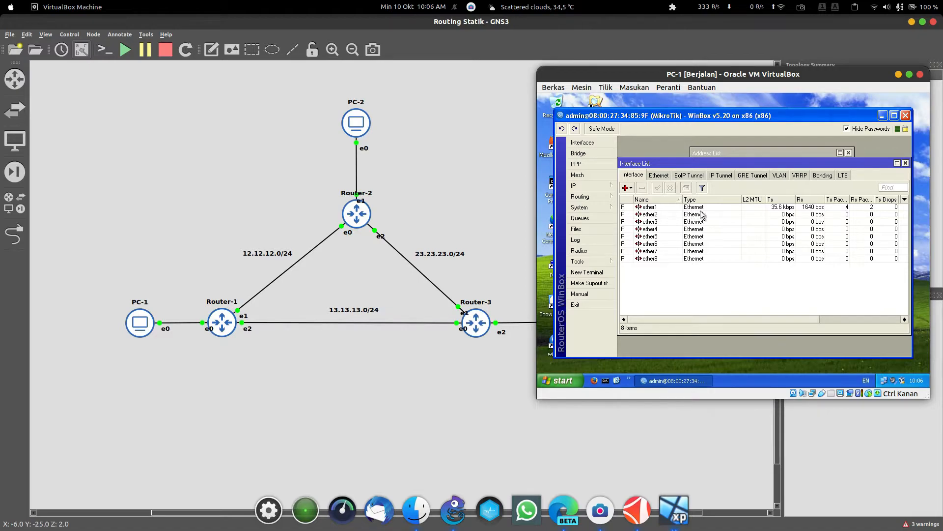
Rename Router-1's interface ether1 to ether1-LAN and ether2 to ether2-R2.
double_click(669, 207)
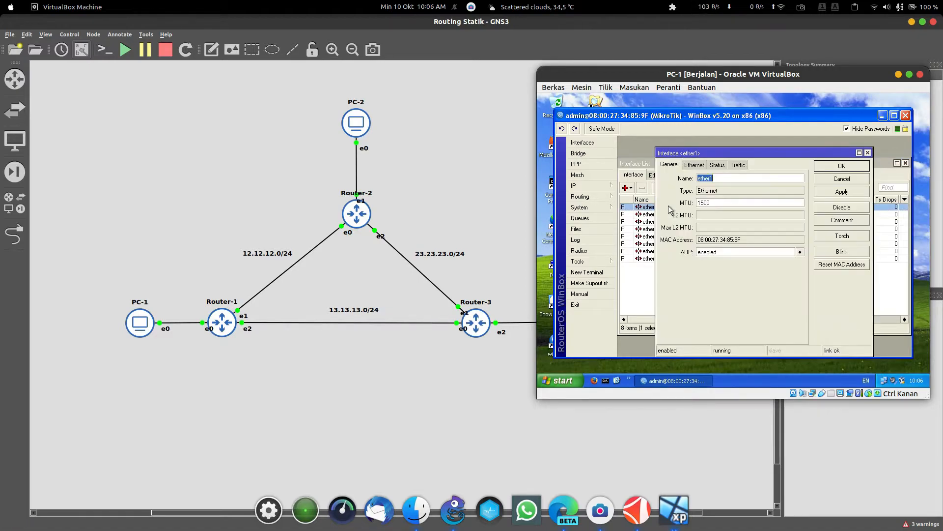
left_click(741, 179)
left_click(845, 167)
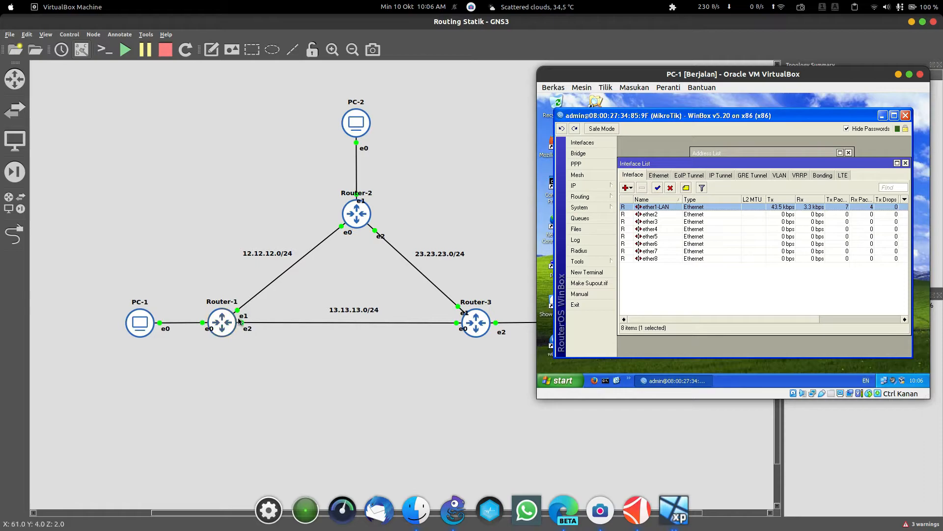
double_click(683, 215)
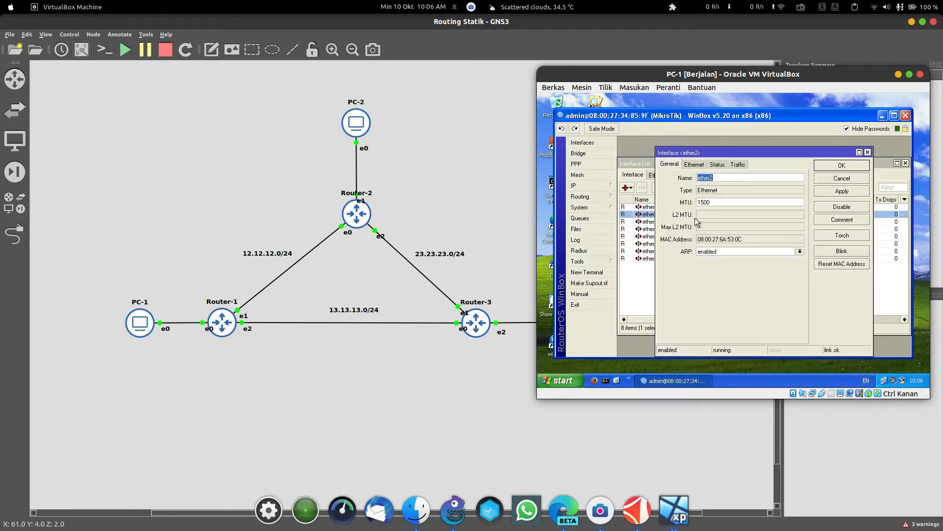
left_click(746, 181)
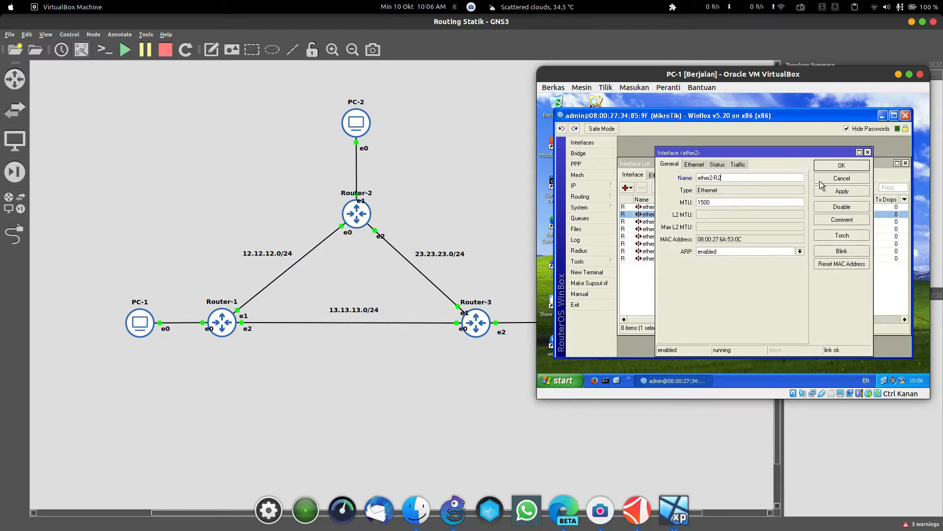
left_click(854, 166)
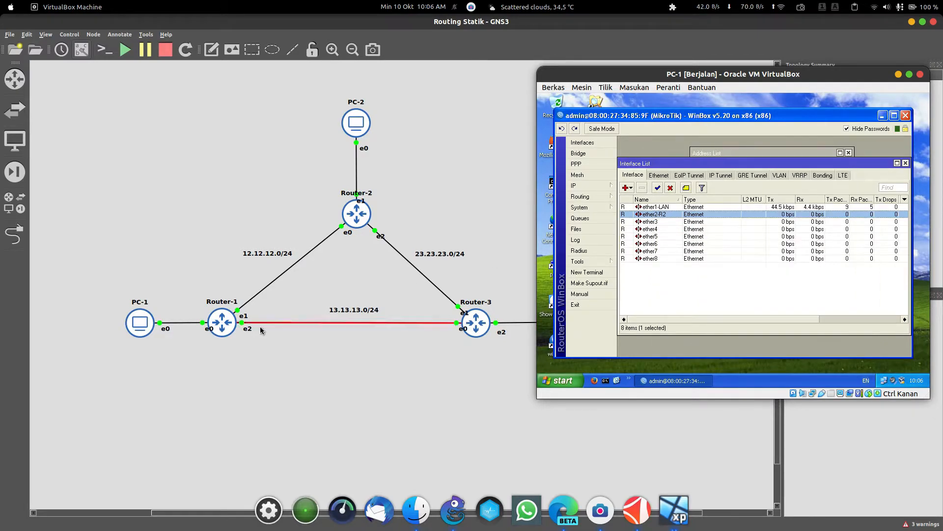
double_click(680, 223)
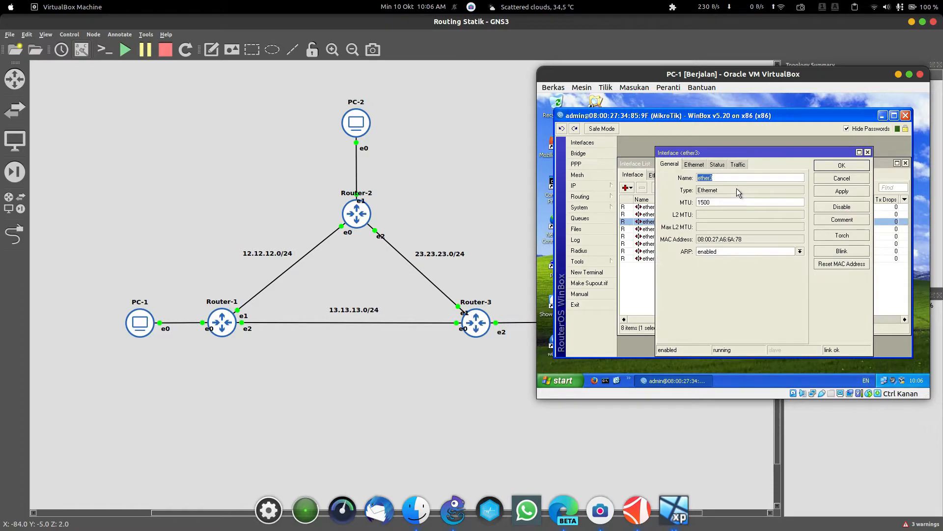
key("BackSpace")
key("Escape")
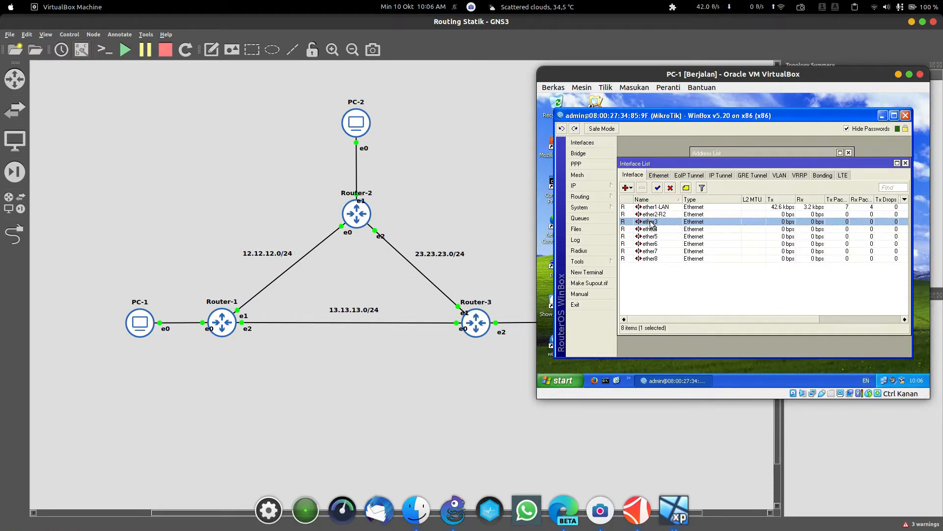
Rename Router-1's interface ether3 to ether3-R3 and close the Interface List.
double_click(674, 227)
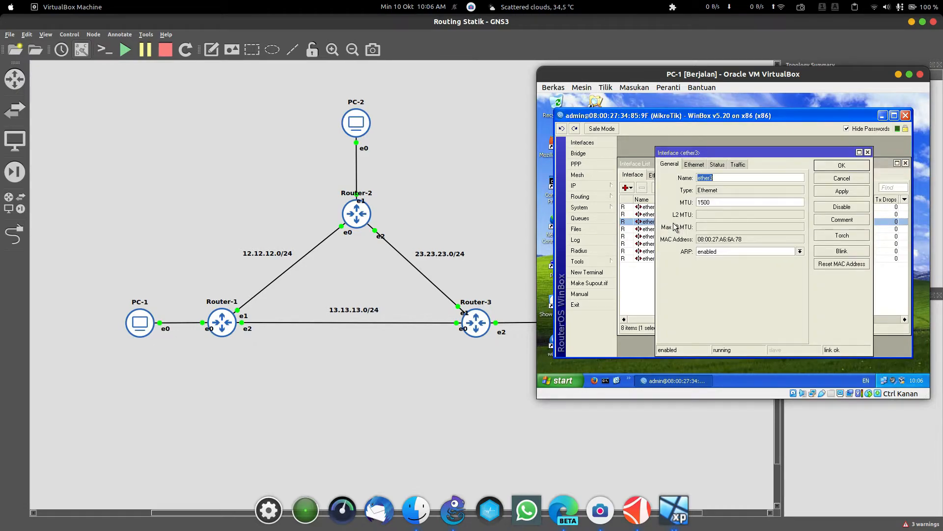
left_click(771, 179)
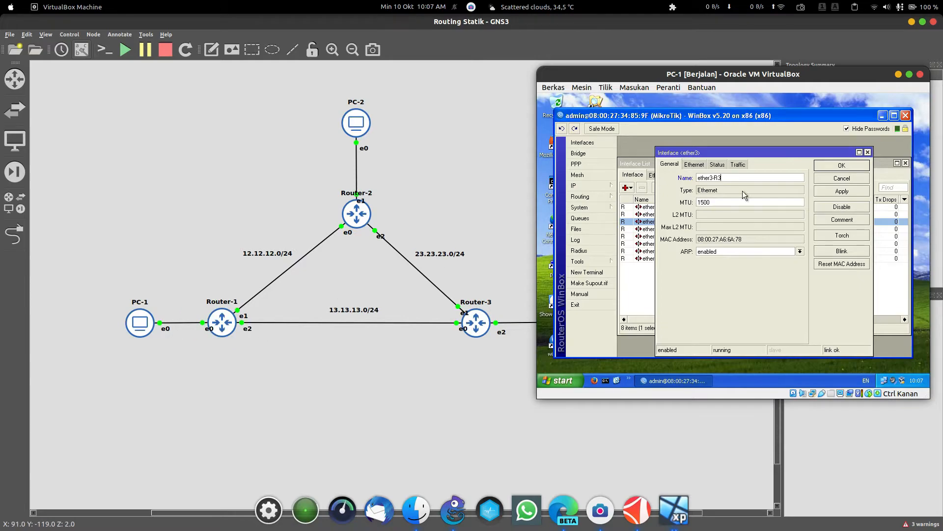
left_click(849, 167)
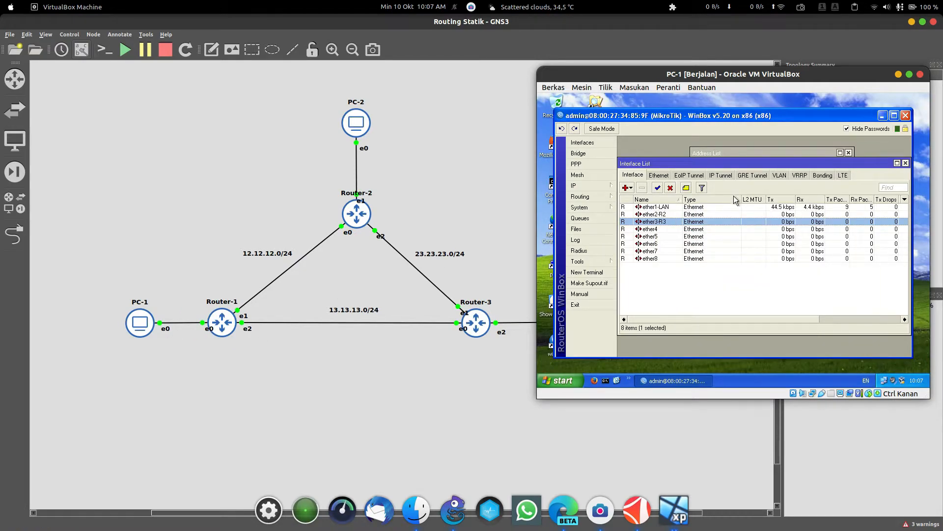
left_click(906, 163)
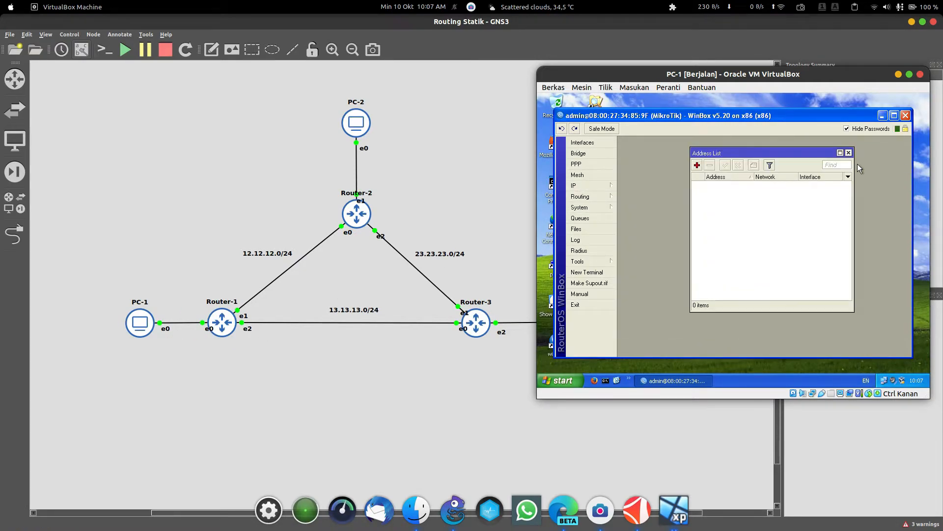
Add the address 192.168.1.1/24 on interface ether1-LAN in Router-1's Address List.
left_click_drag(769, 154, 728, 157)
left_click(657, 167)
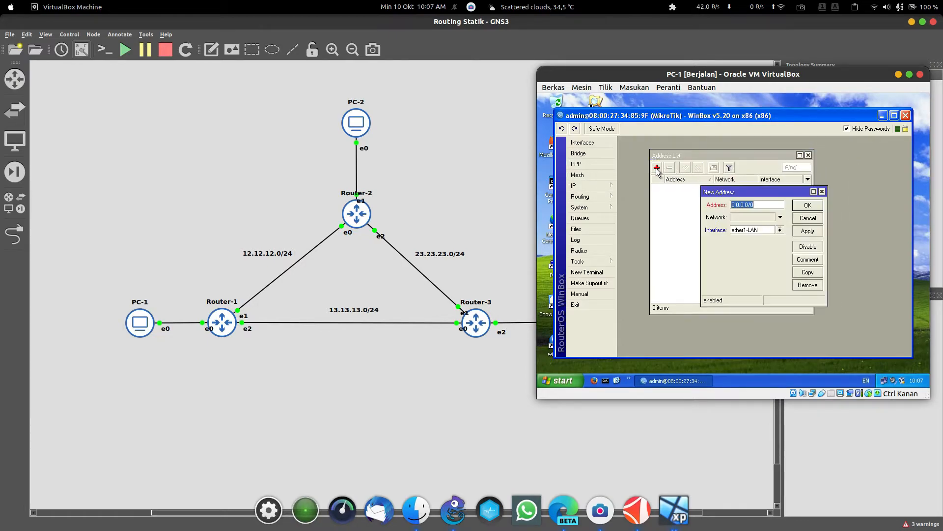
left_click_drag(747, 196, 710, 189)
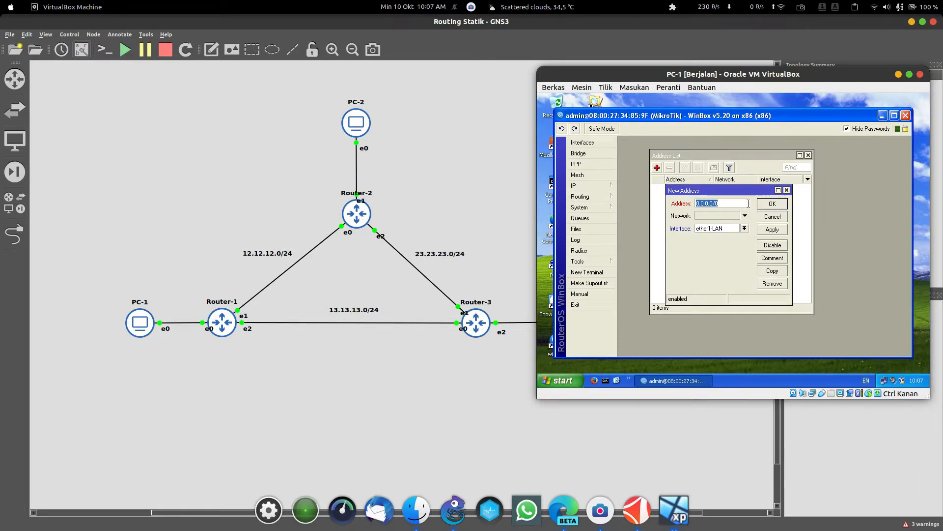
type("19")
type("8.1.1/24")
left_click(779, 203)
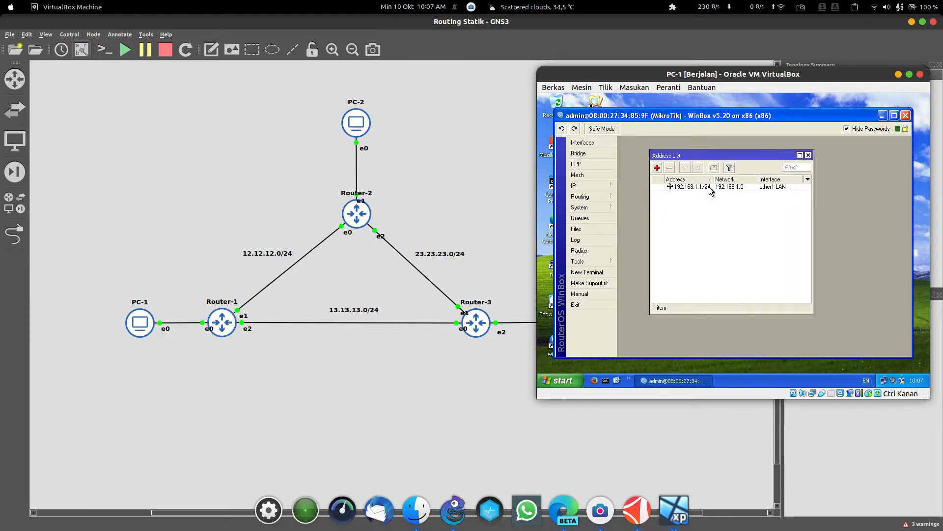
Add the address 12.12.12.1/24 on interface ether2-R2 in Router-1's Address List.
left_click(658, 169)
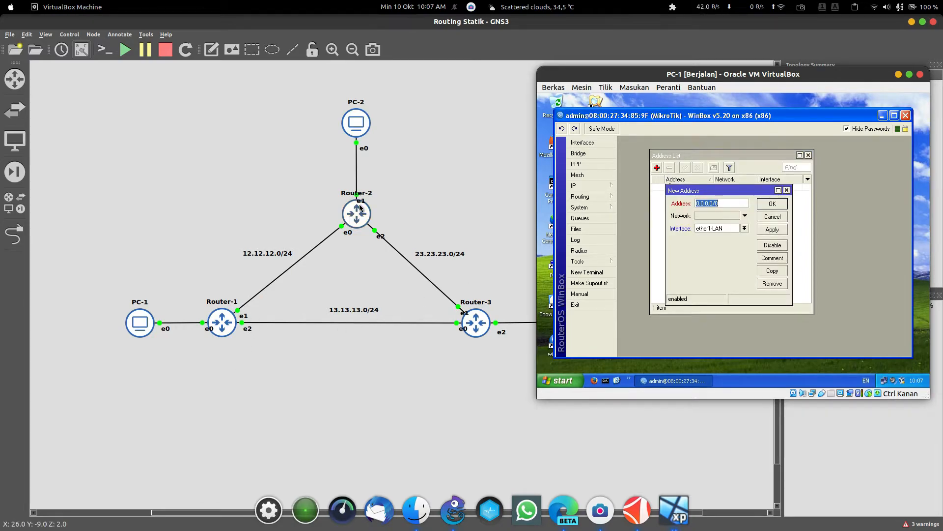
left_click(744, 228)
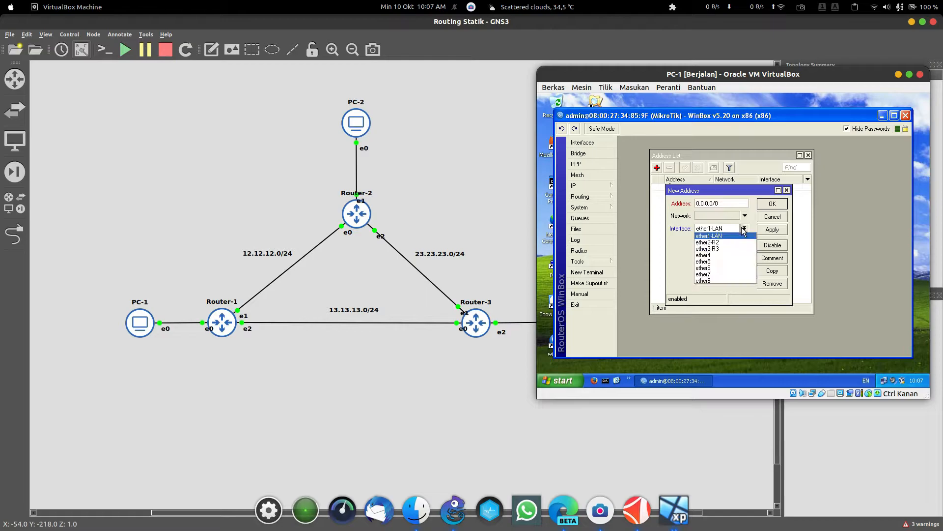
left_click(734, 244)
left_click(726, 203)
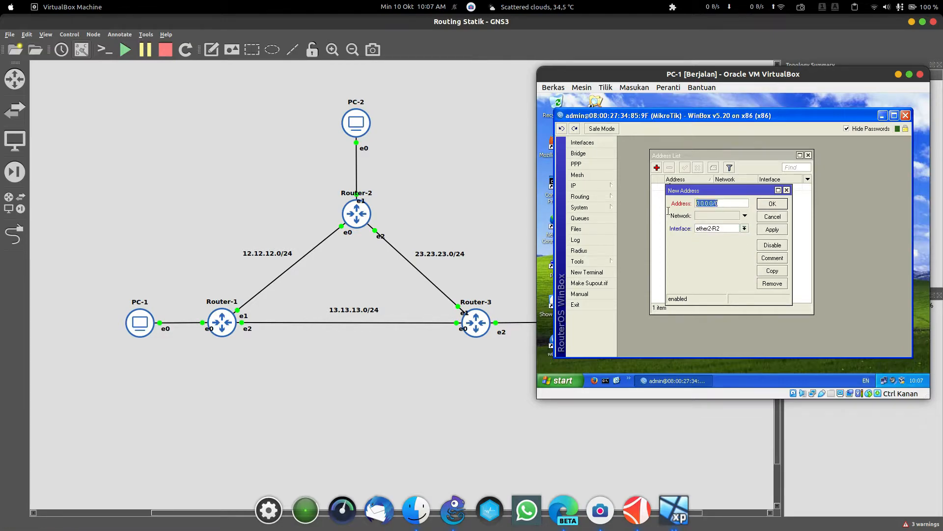
type("12.12.12.1/24")
left_click(774, 204)
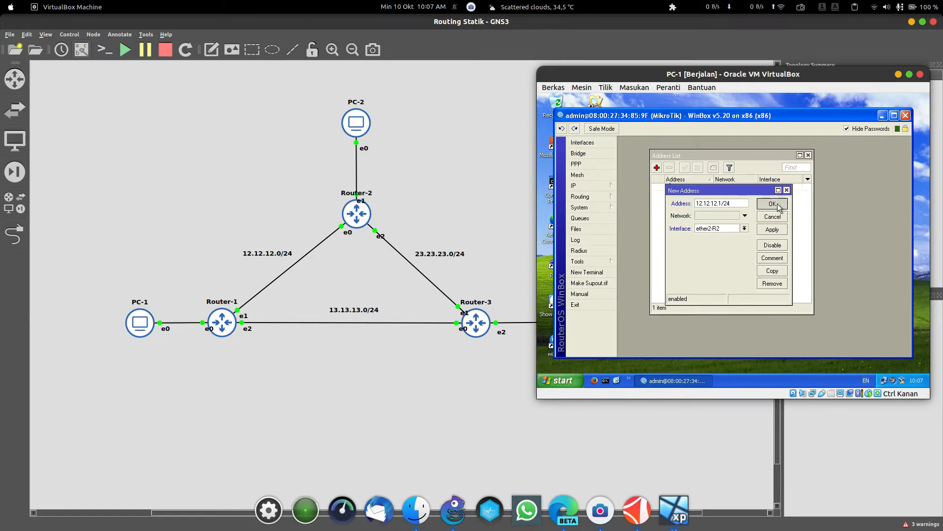
Add the address 13.13.13.1/24 on interface ether3-R3, checking the router IP table in Routing Statik.pdf before confirming.
left_click(657, 168)
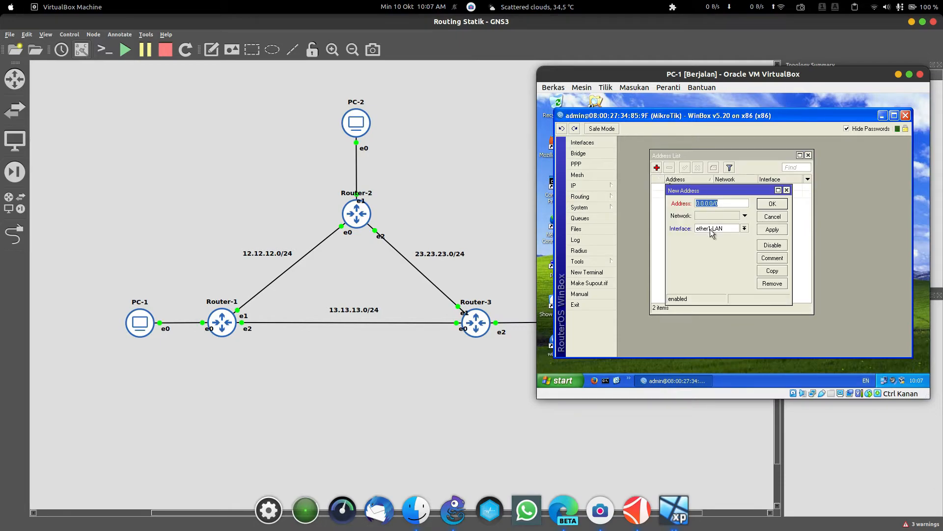
left_click(710, 229)
left_click(733, 248)
double_click(715, 204)
type("13.13.13.")
left_click(645, 512)
scroll(659, 374, "down", 8)
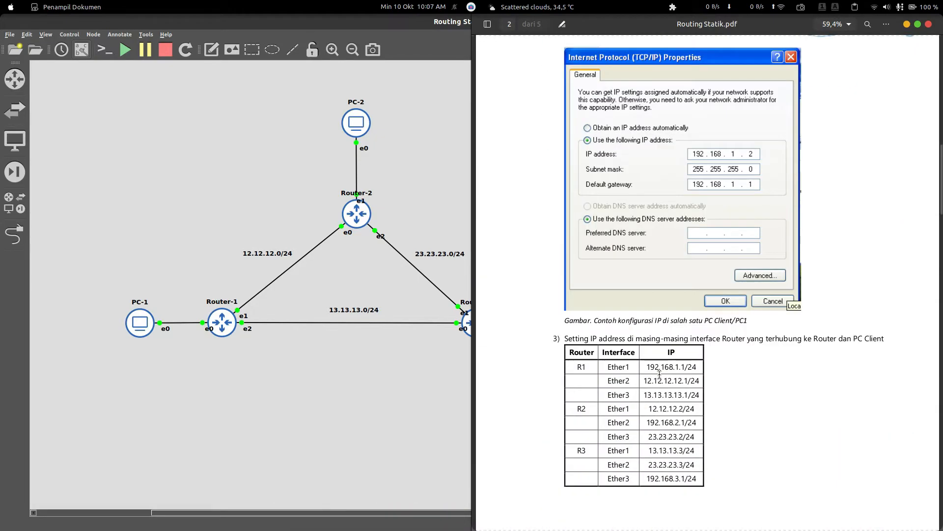
scroll(659, 373, "down", 5)
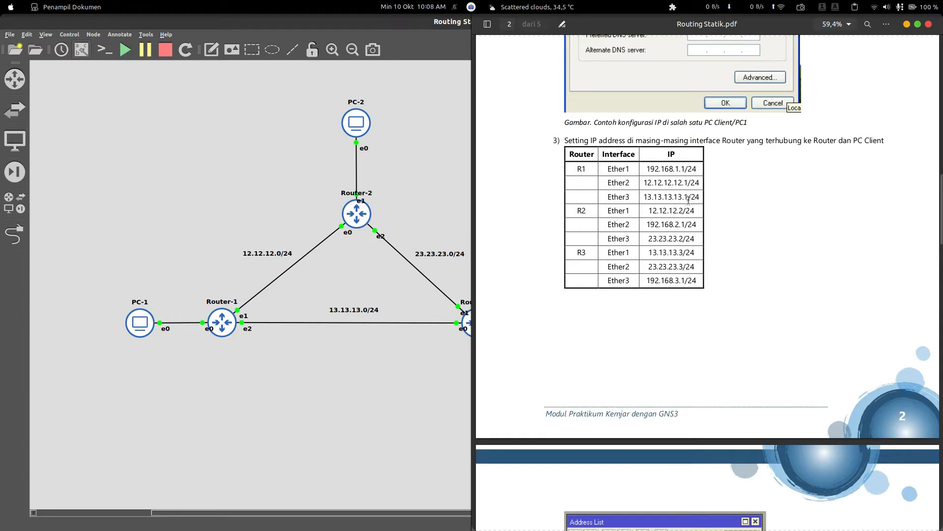
left_click_drag(689, 197, 678, 197)
left_click(907, 25)
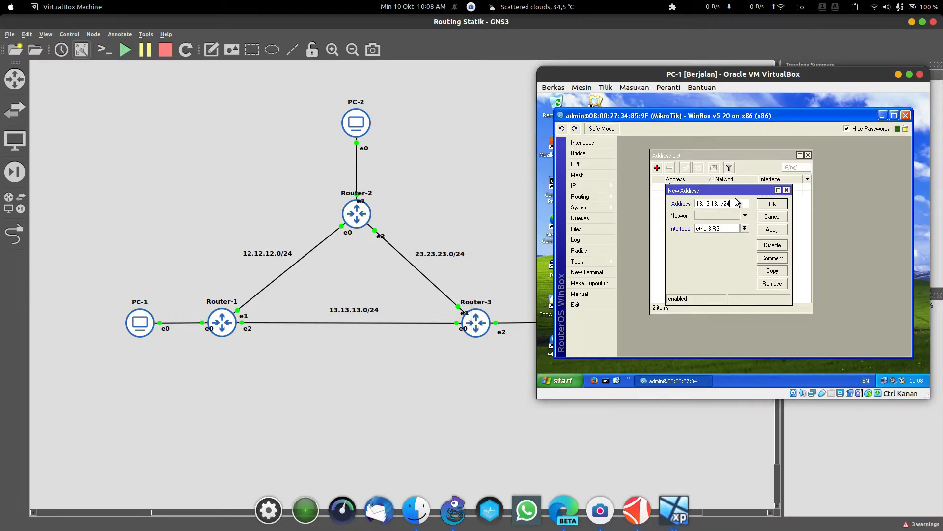
left_click(774, 204)
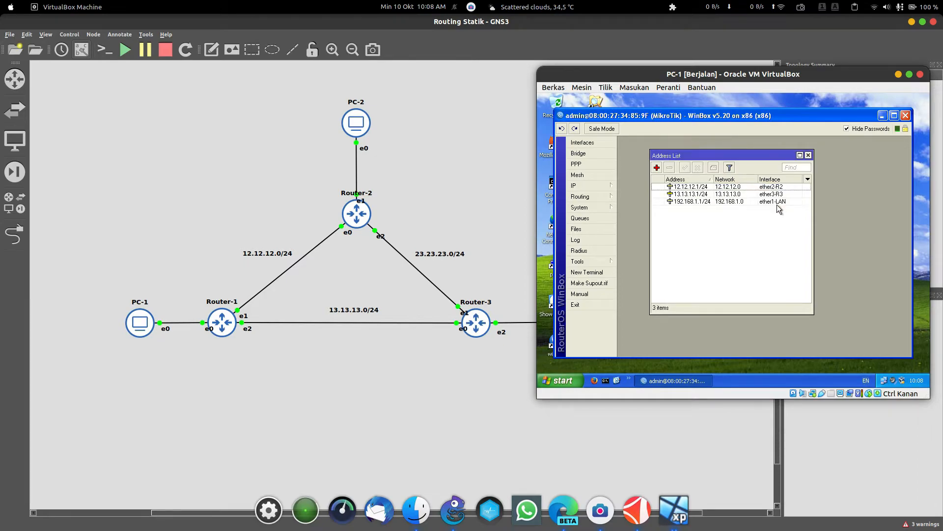
Move the PC-1 window back over the topology and bring up the PC-2 VirtualBox window beside it.
left_click_drag(785, 78, 507, 78)
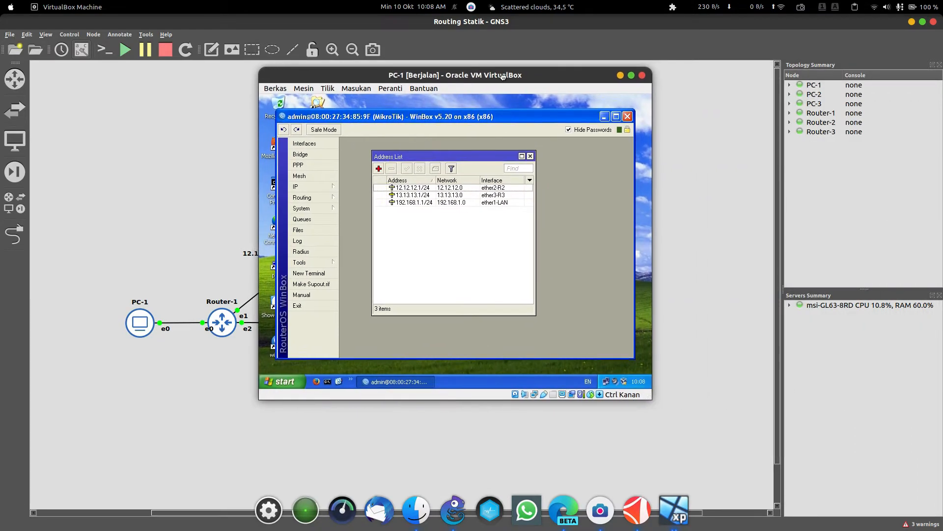
left_click(684, 506)
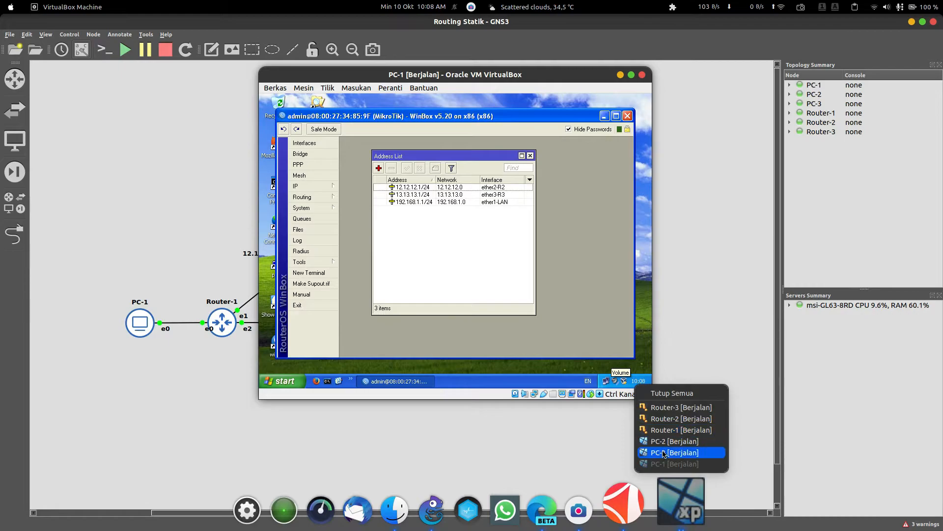
left_click(667, 448)
left_click_drag(559, 30, 601, 48)
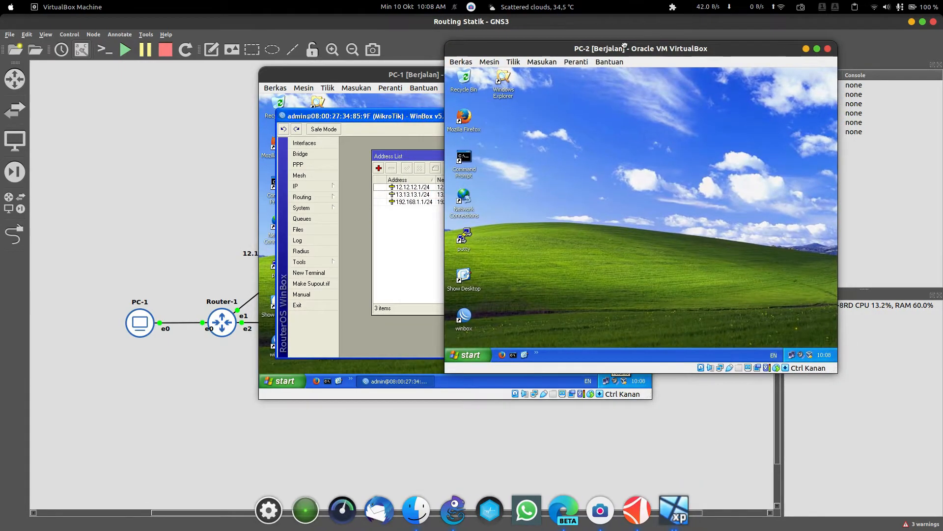
Connect WinBox on PC-2 to the discovered router 08:00:27:96:F5:53 as admin and remove its default configuration.
double_click(464, 317)
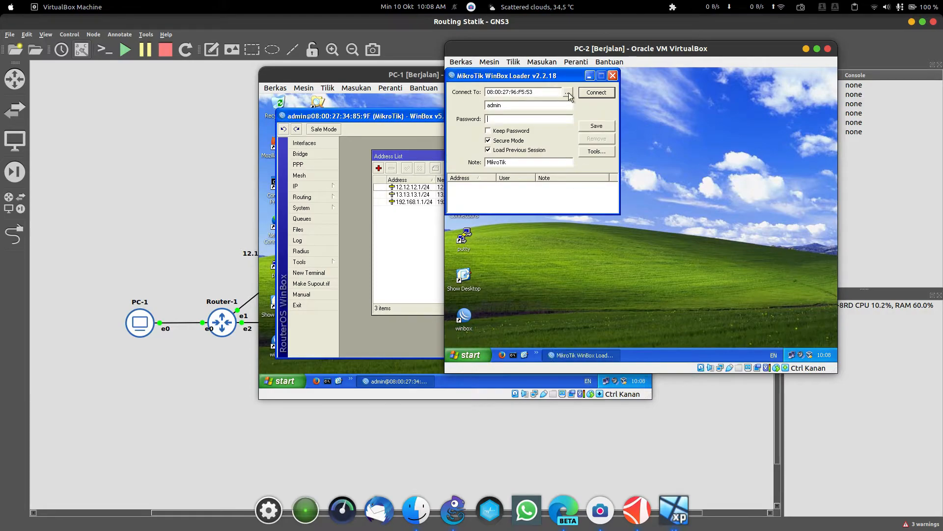
left_click(567, 93)
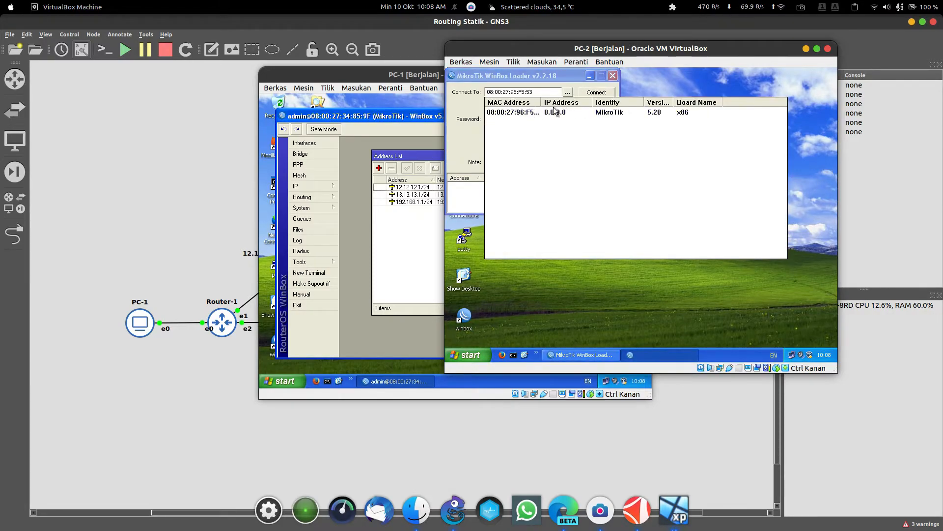
left_click(511, 113)
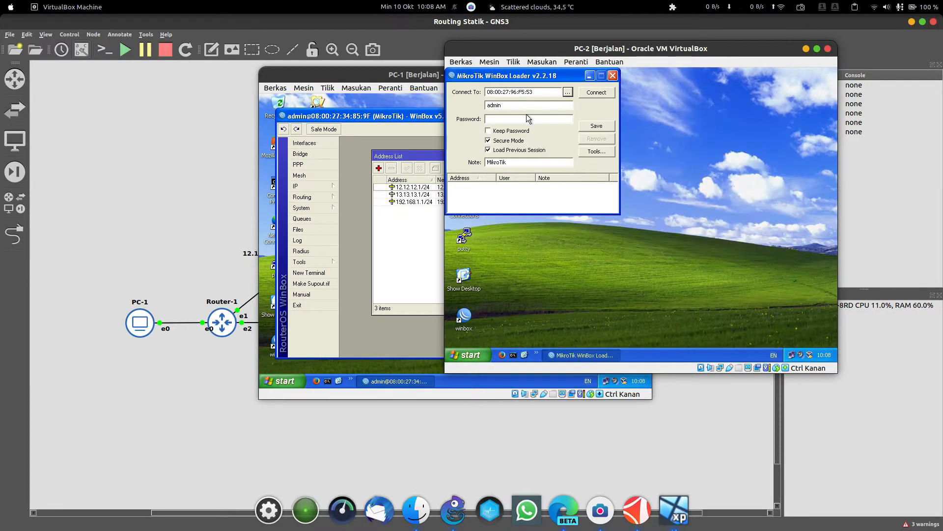
left_click(588, 93)
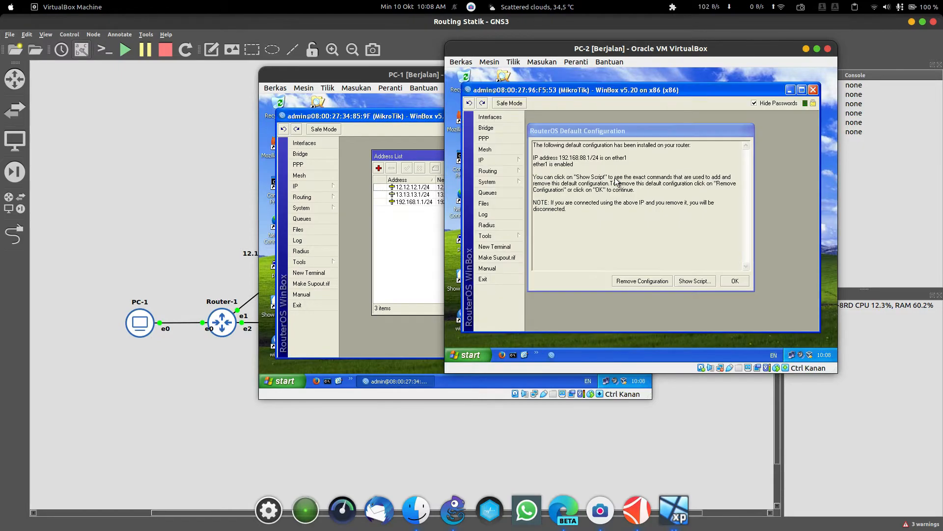
left_click(659, 285)
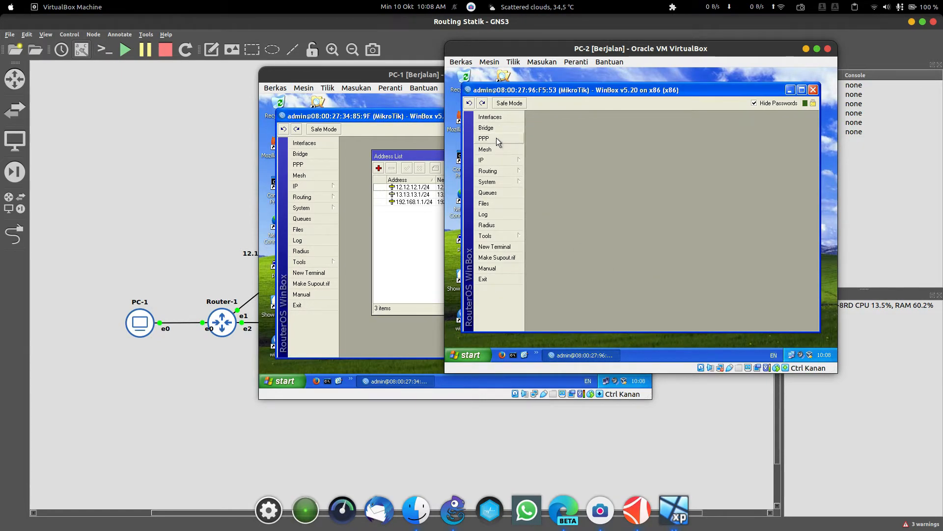
Open the Interface List of PC-2's router, minimize the PC-1 window and move the PC-2 window clear of the topology.
left_click(497, 116)
left_click(407, 75)
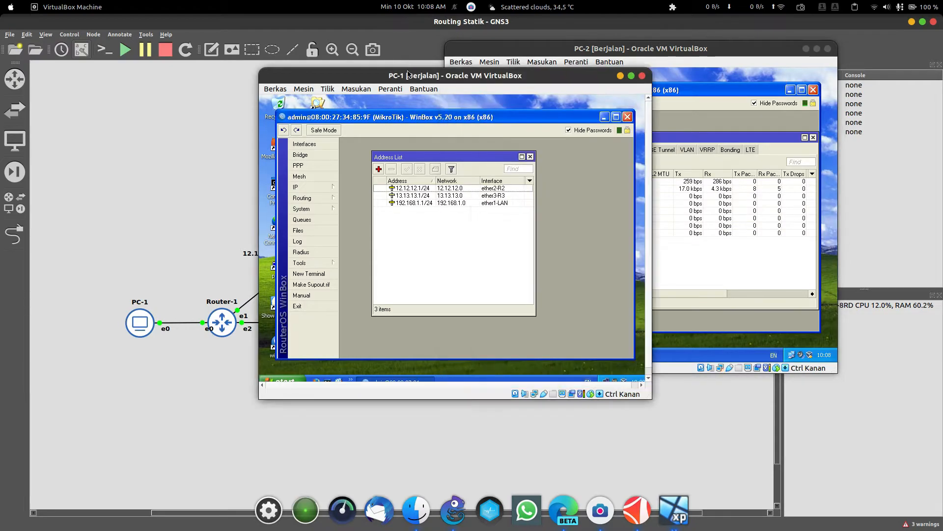
left_click(620, 75)
left_click_drag(624, 51, 679, 81)
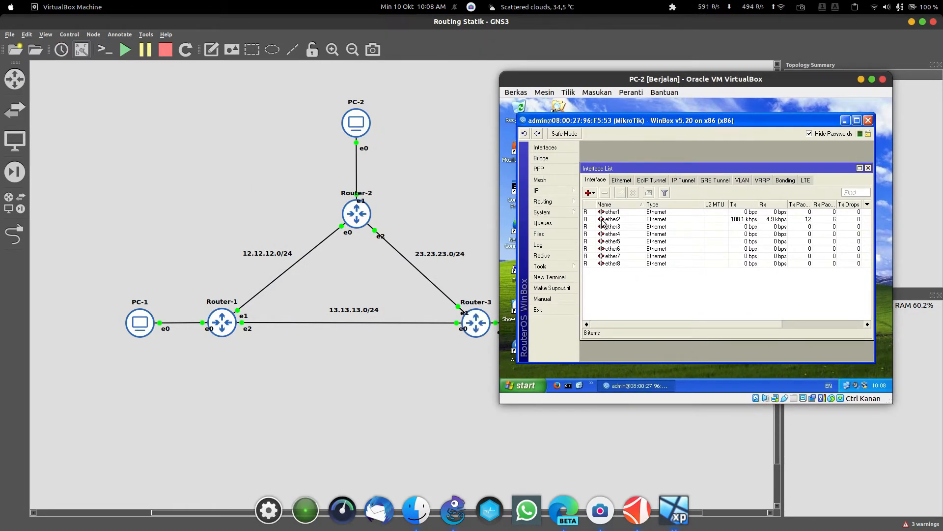
Rename Router-2's interface ether1 to ether1-R1.
double_click(633, 212)
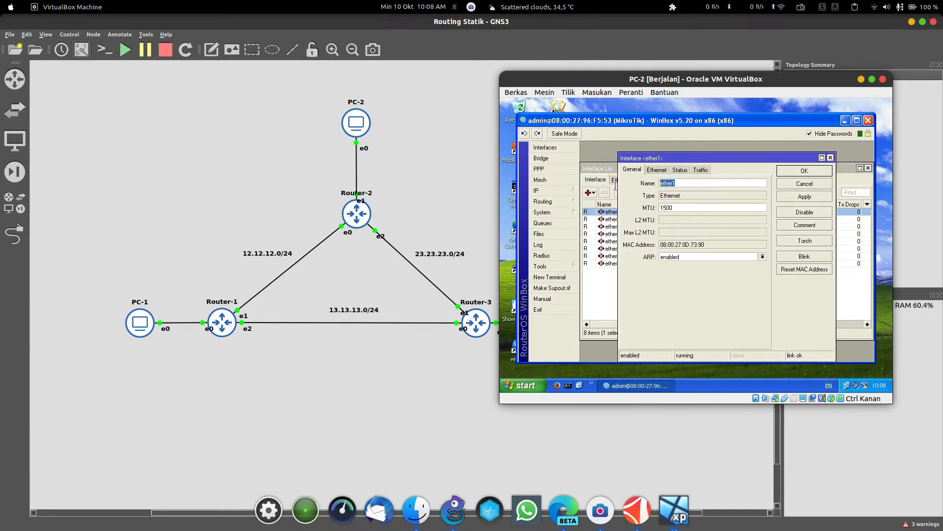
left_click(668, 188)
type("-R1")
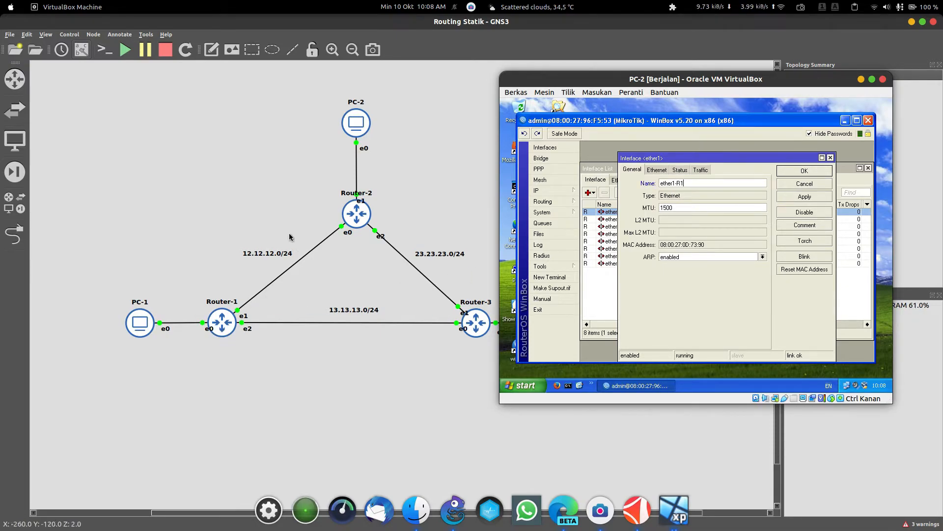
left_click(829, 174)
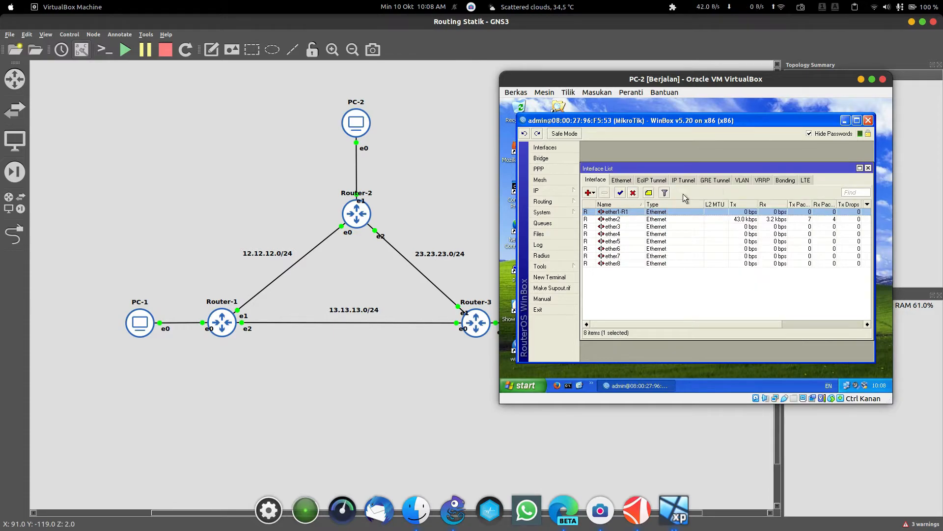
Rename Router-2's interface ether2 to ether2-LAN and its interface ether3 to ether3-R3.
double_click(641, 219)
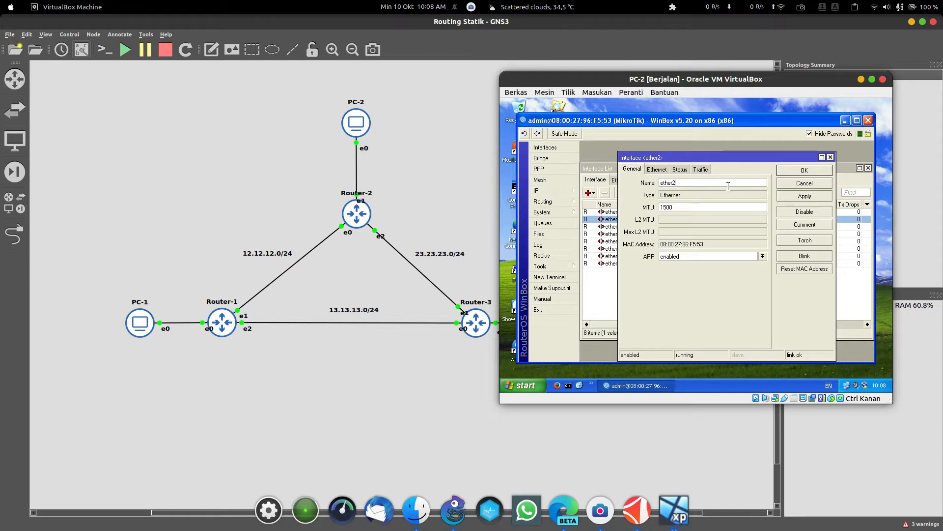
type("-LAN")
left_click(804, 170)
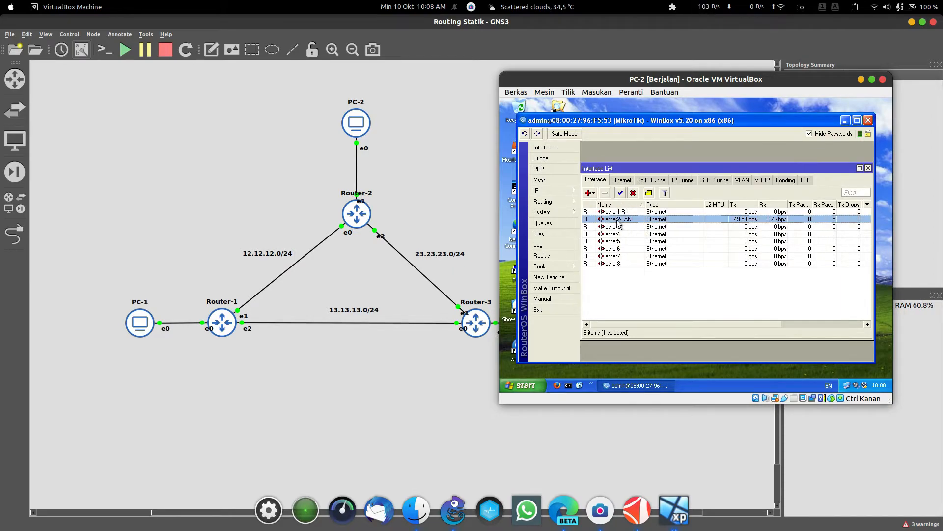
double_click(633, 226)
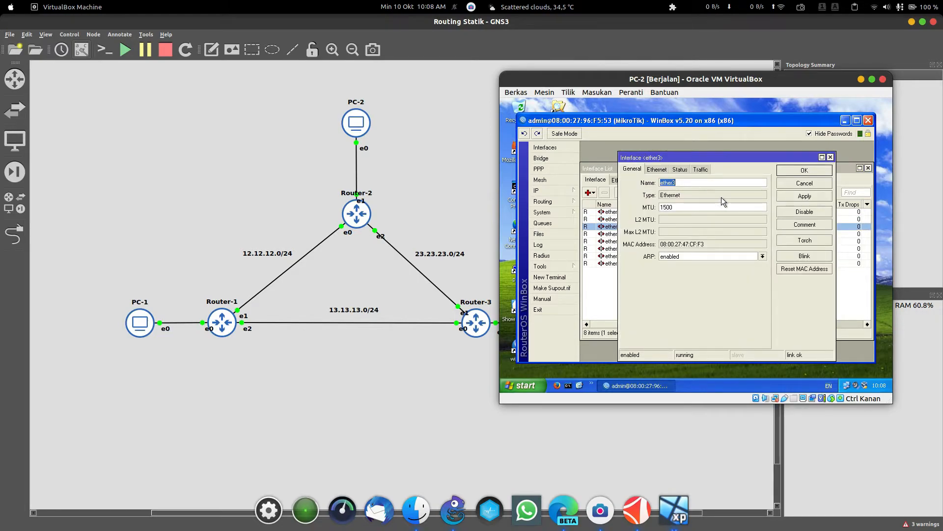
left_click(734, 181)
type("-R3")
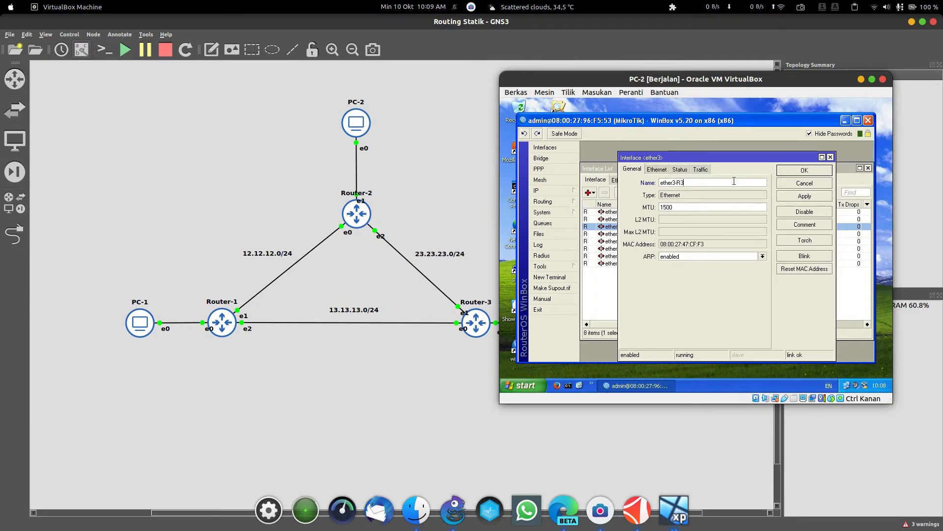
left_click(809, 170)
Open Router-2's Address List in place of the Interface List and add 12.12.12.2/24 on interface ether1-R1.
left_click(563, 191)
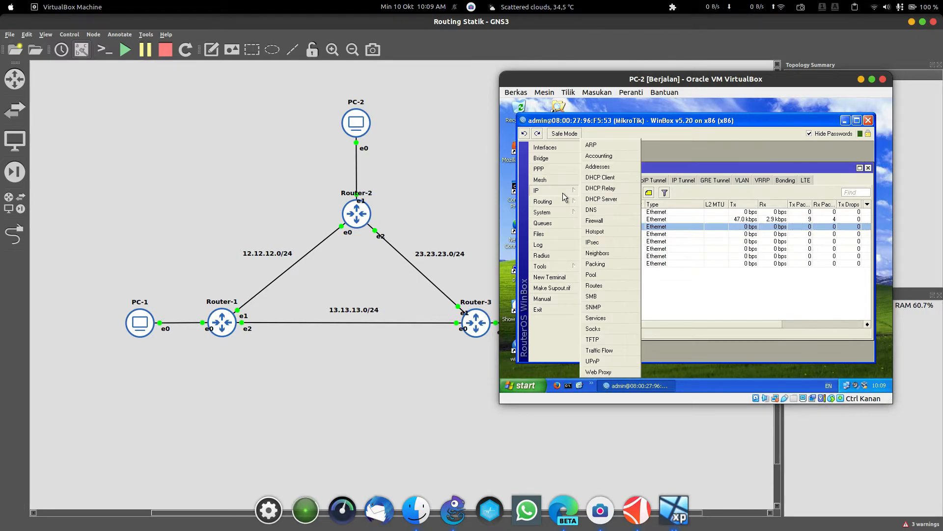
left_click(606, 167)
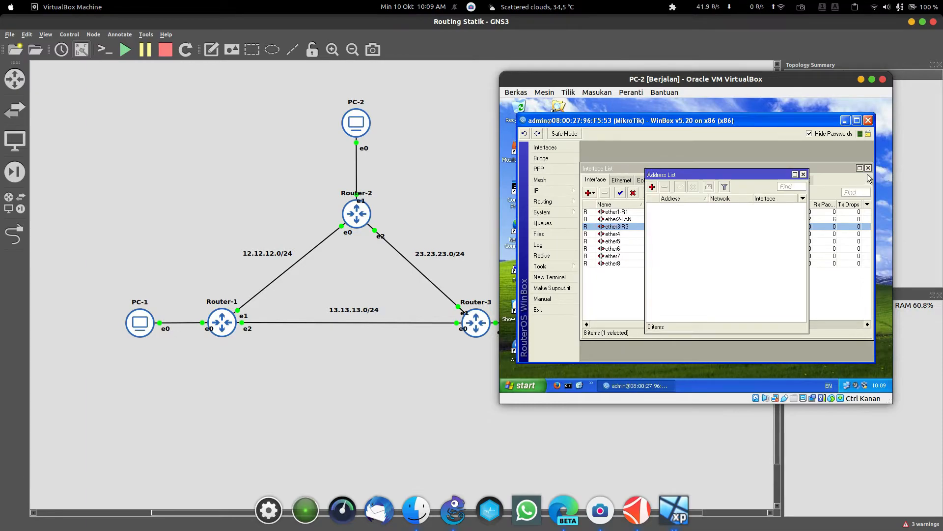
left_click(868, 168)
left_click(652, 187)
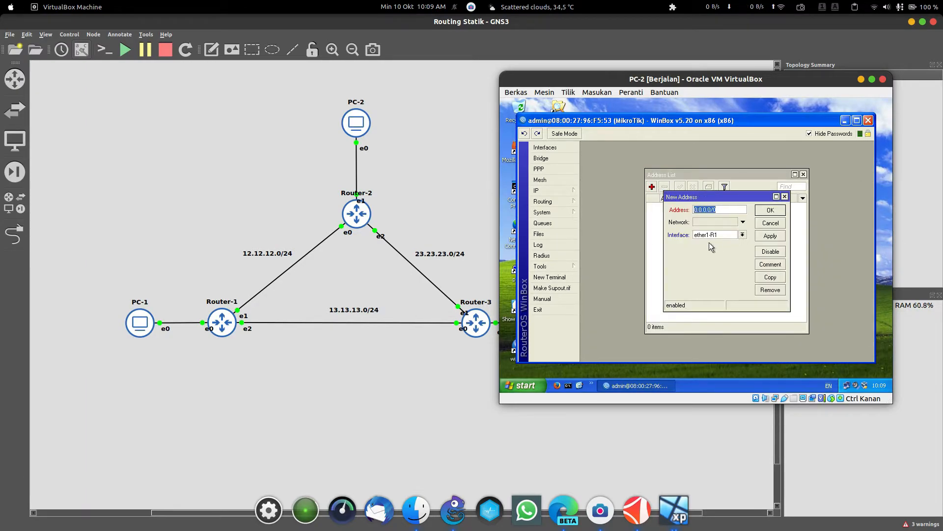
type("12.12.12.")
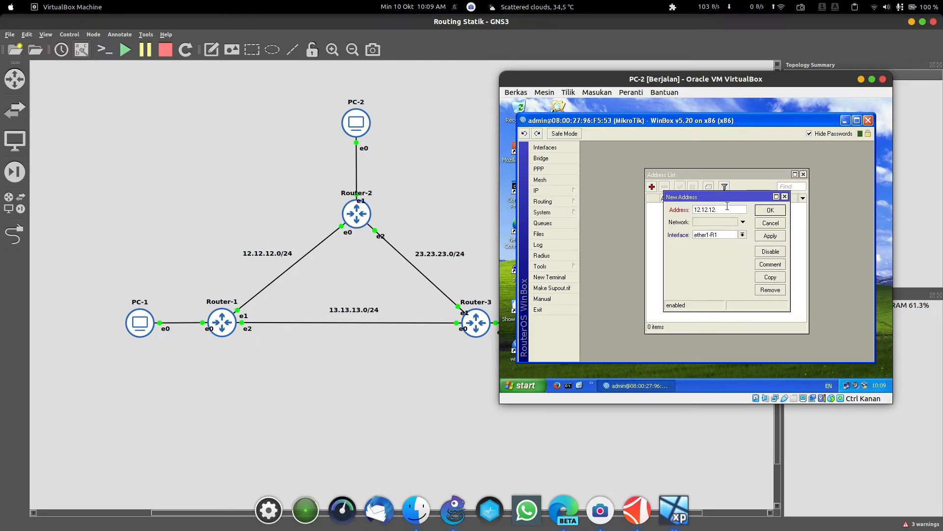
type("2/24")
key("Tab")
key("alt+Down")
key("Return")
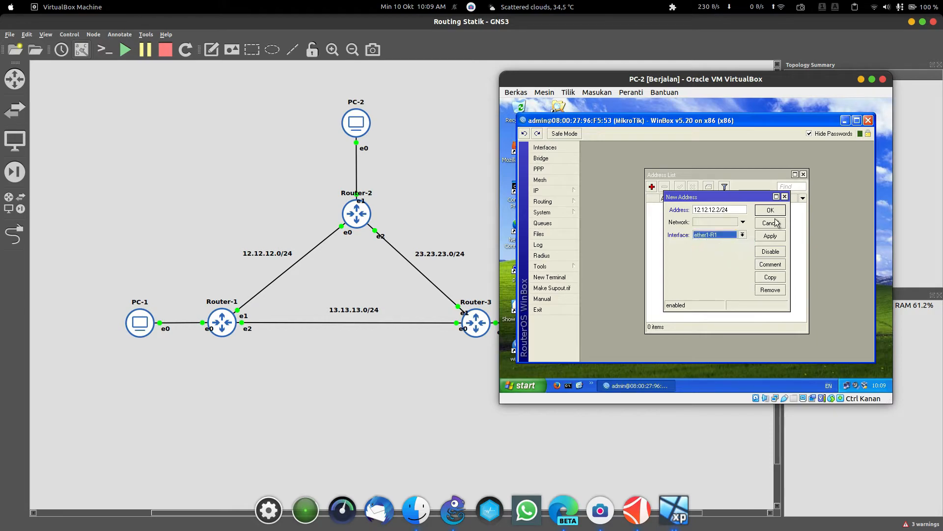
left_click(771, 210)
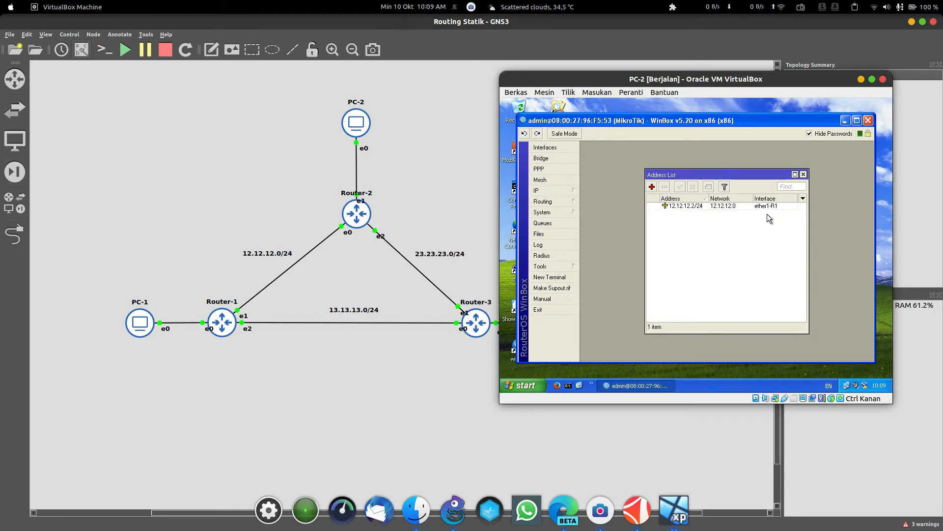
Add the address 192.168.2.1/24 on interface ether2-LAN in Router-2's Address List.
left_click(652, 186)
left_click(743, 234)
left_click(734, 245)
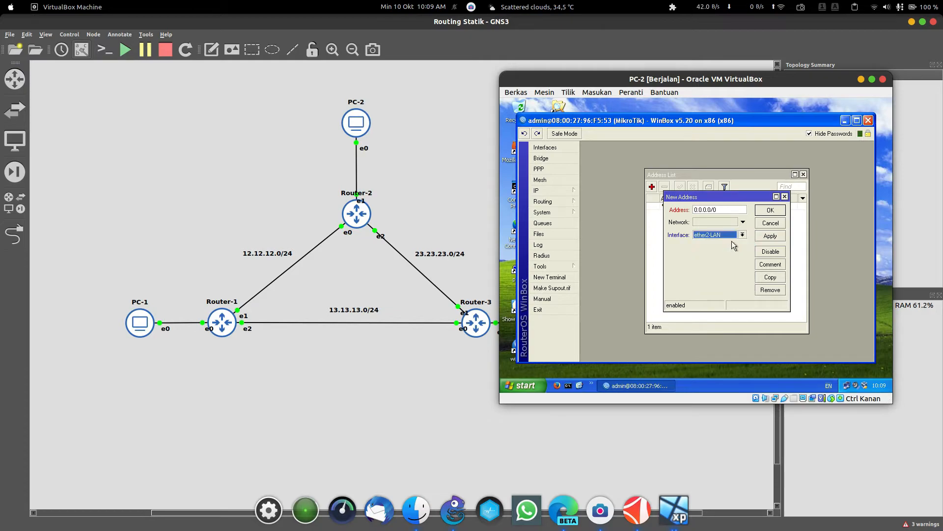
key("shift+Tab")
type("1")
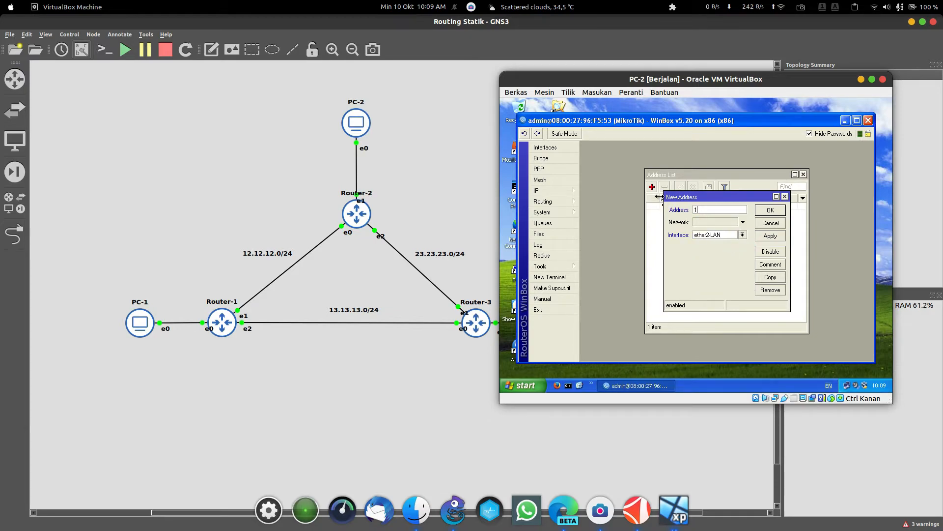
type("92.168.2.1/24")
key("Return")
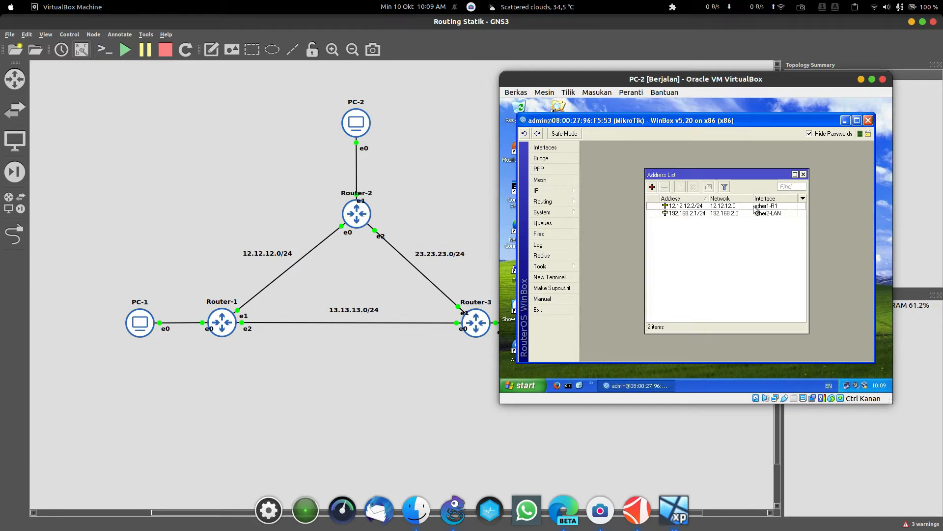
Add the address 23.23.23.2/24 on interface ether3-R3 in Router-2's Address List.
left_click(651, 187)
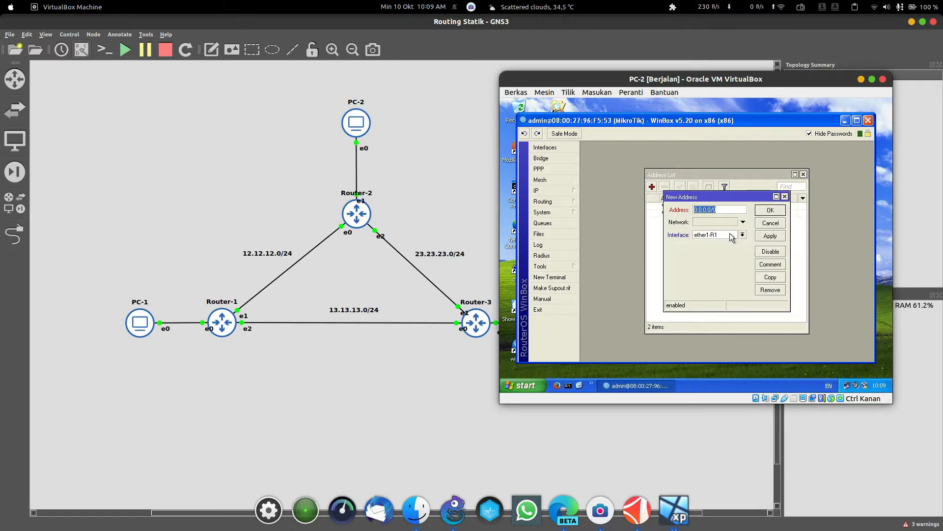
left_click(742, 235)
left_click(736, 256)
type("23.23.23.2/24")
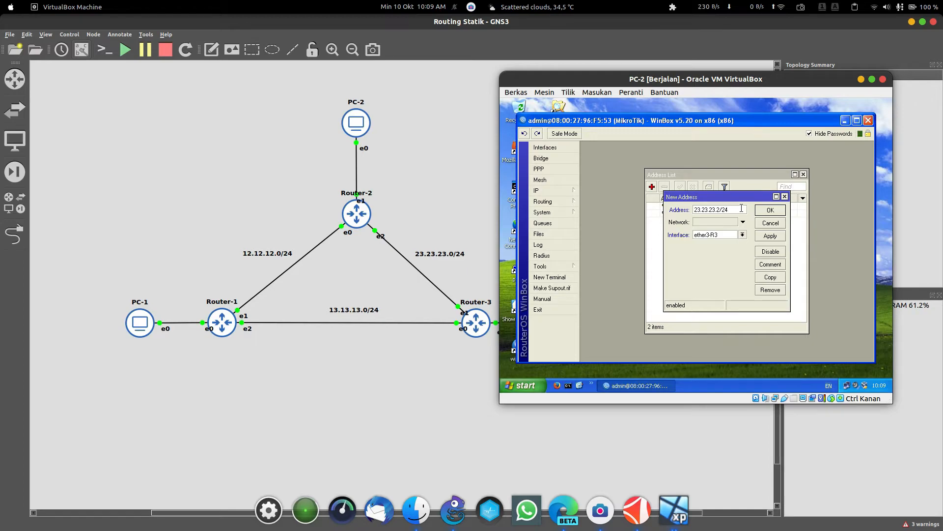
left_click(774, 211)
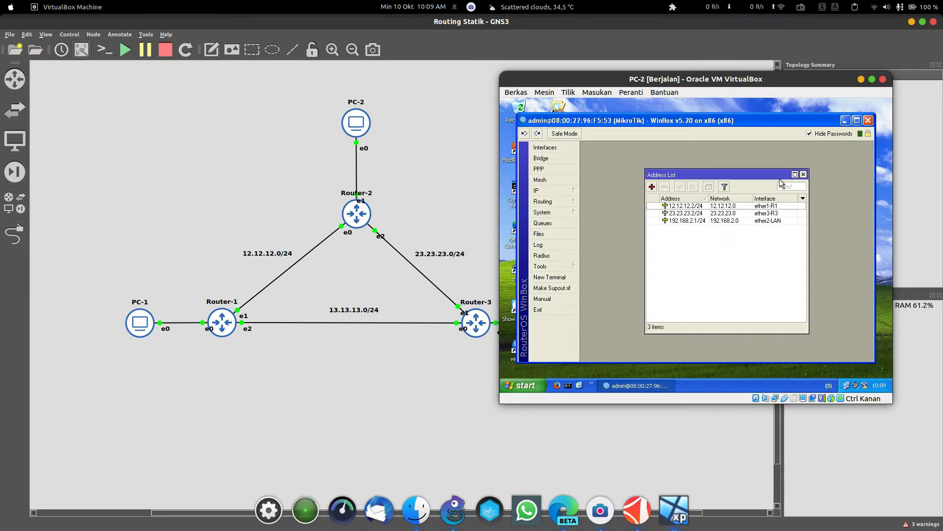
Bring up the PC-3 VirtualBox window in place of PC-2 and move it clear of the routers in the topology.
left_click(671, 506)
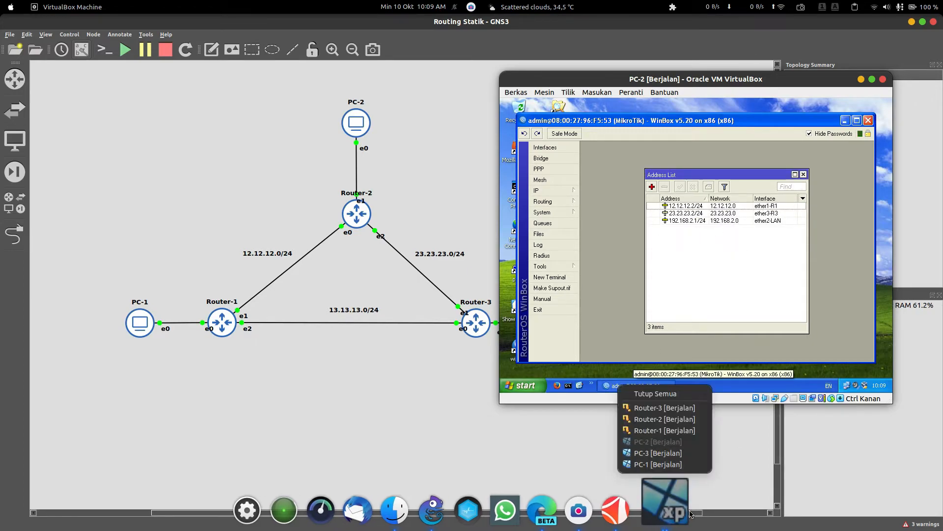
left_click(683, 453)
left_click(862, 80)
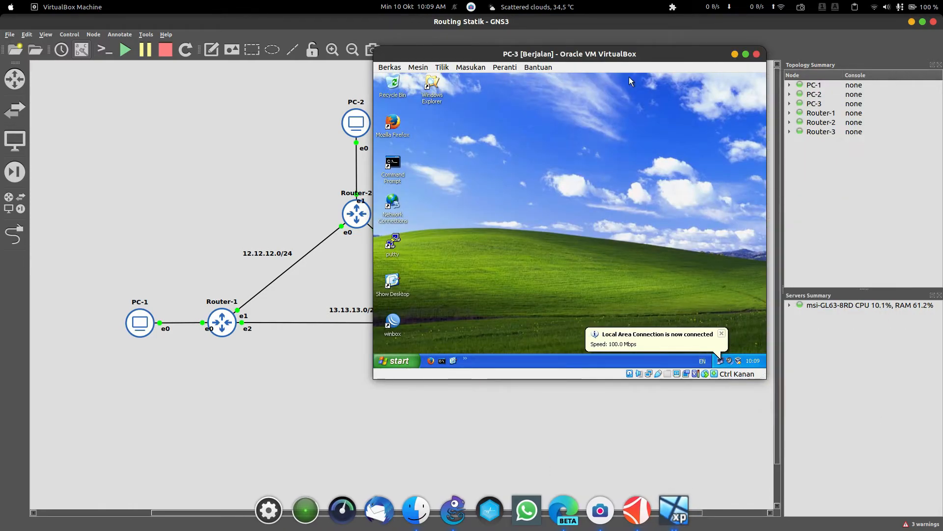
left_click_drag(599, 62, 732, 83)
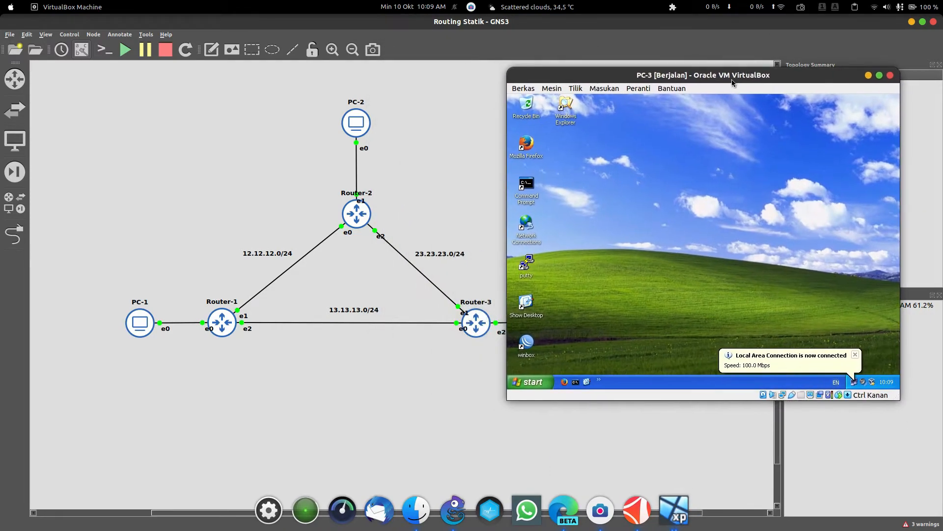
Connect WinBox on PC-3 to the discovered router 08:00:27:50:CD:E3 and remove its default configuration.
double_click(524, 350)
left_click(630, 118)
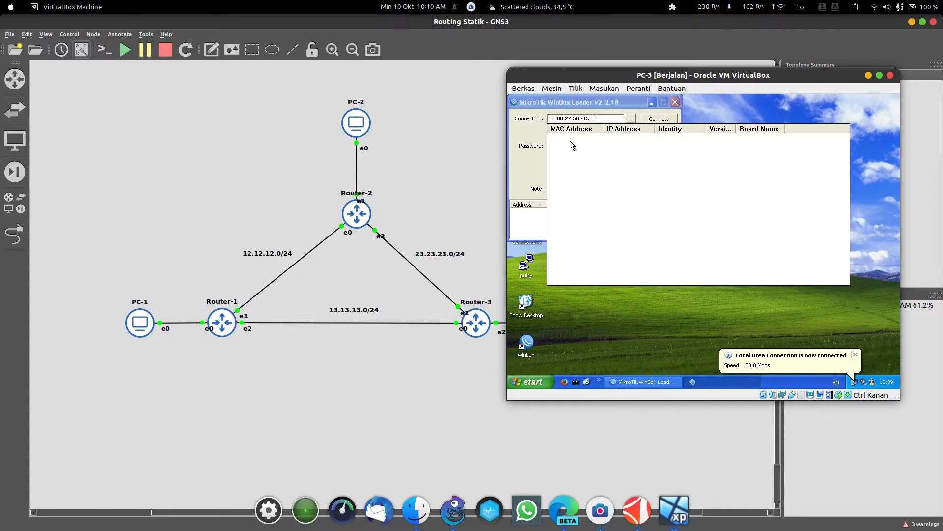
left_click(570, 140)
left_click(657, 119)
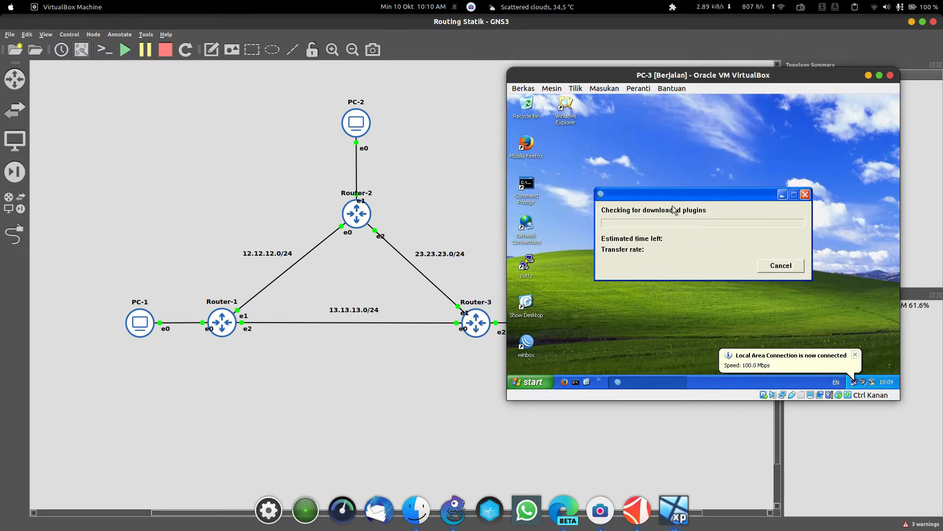
left_click(693, 307)
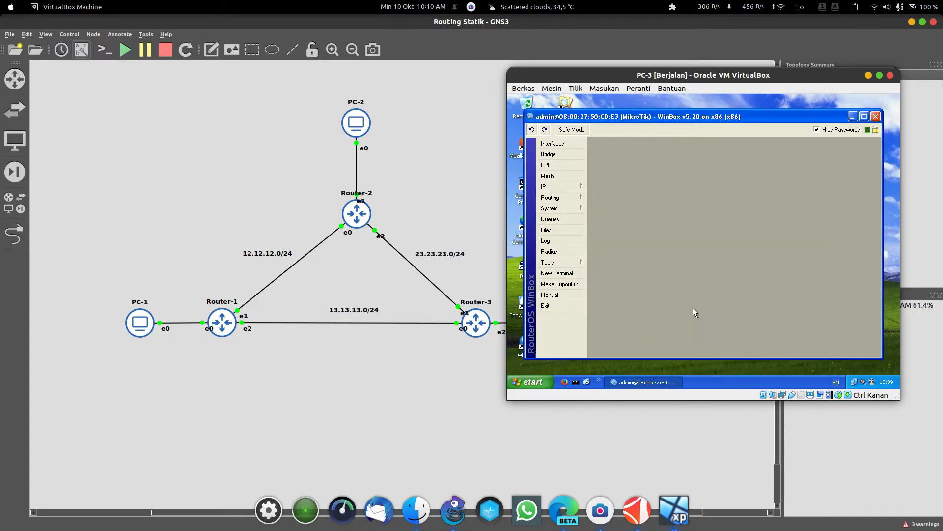
Open Router-3's Interface List, shift the PC-3 window off the topology, and rename interface ether1 to ether1-R1.
left_click(567, 143)
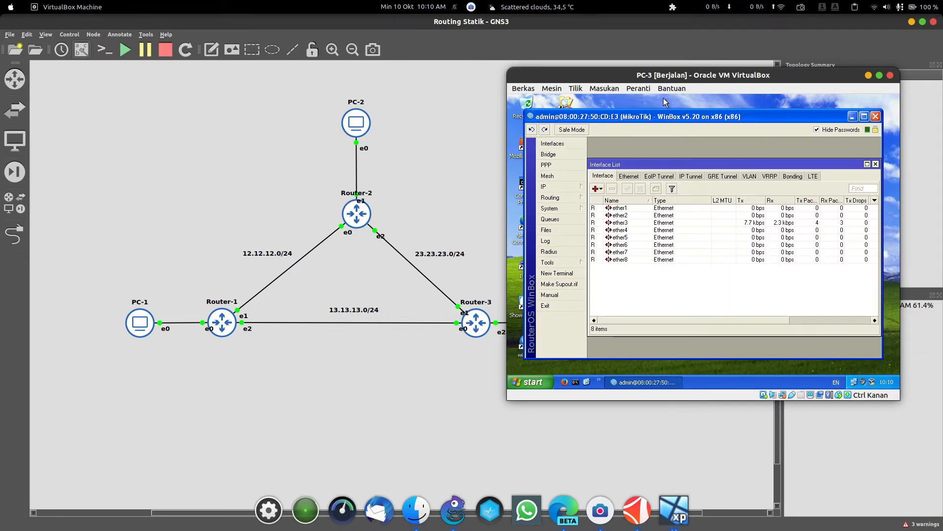
left_click_drag(664, 75, 708, 90)
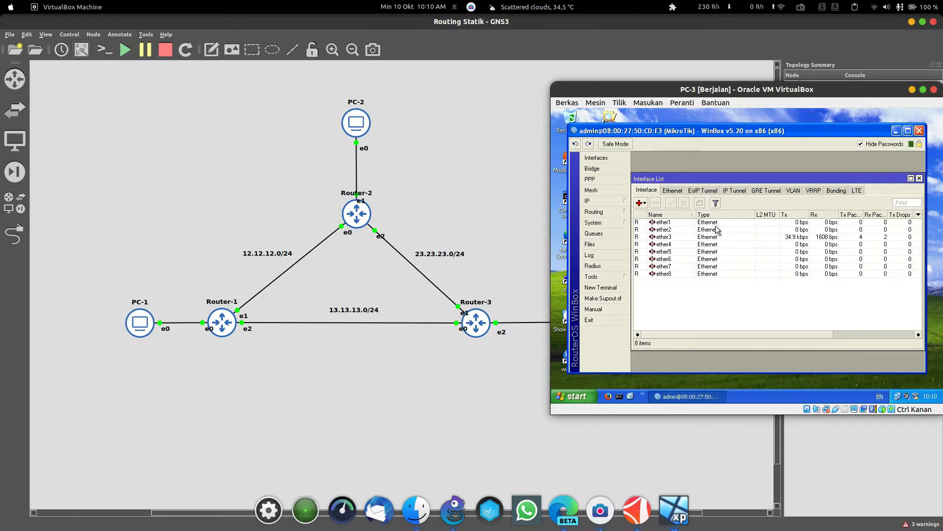
left_click(669, 224)
double_click(664, 222)
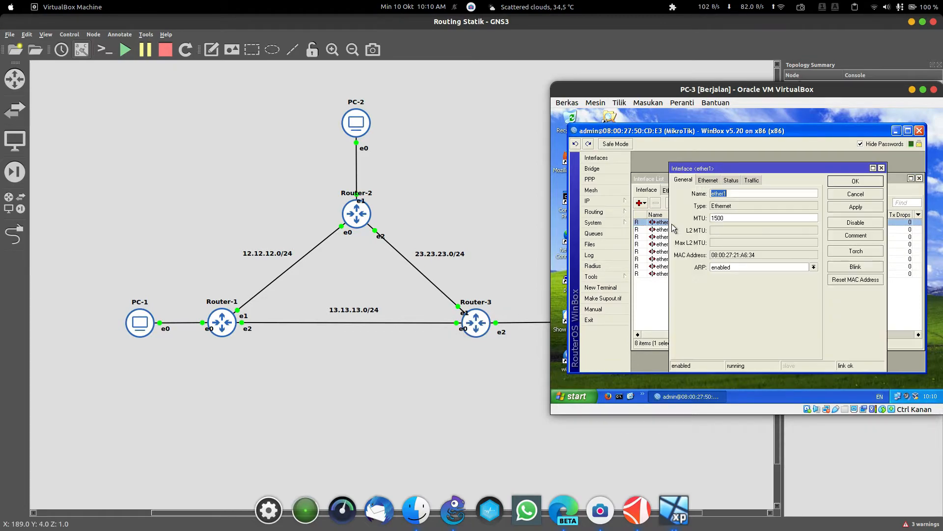
left_click(746, 194)
type("-R1")
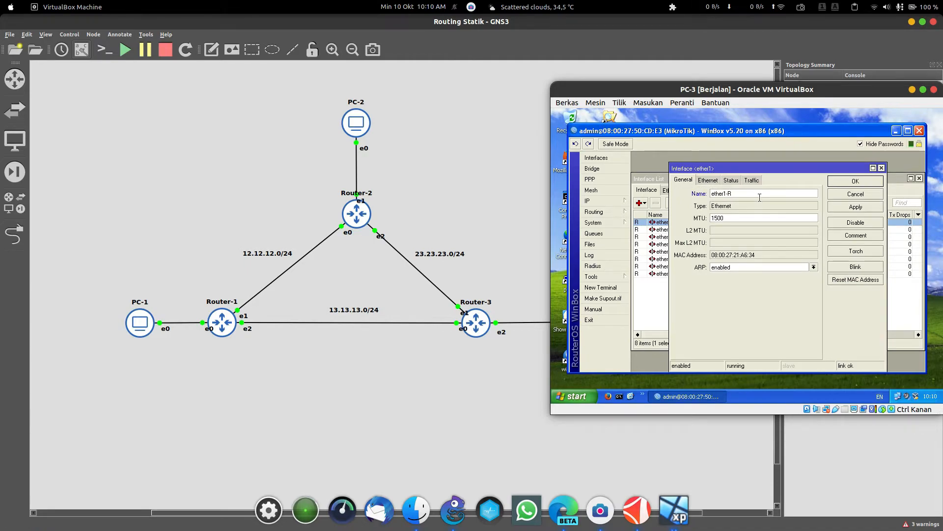
left_click(873, 183)
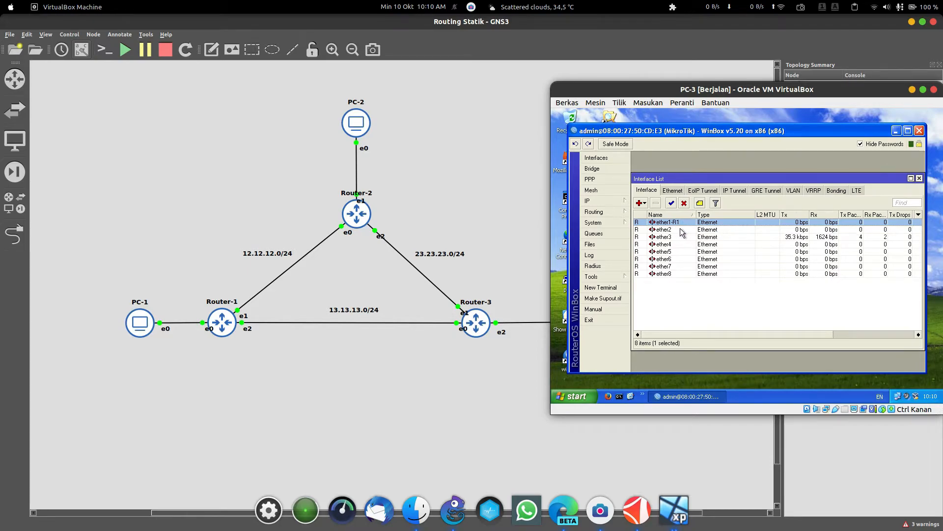
Rename Router-3's interface ether2 to ether2-R2.
double_click(682, 230)
left_click(744, 194)
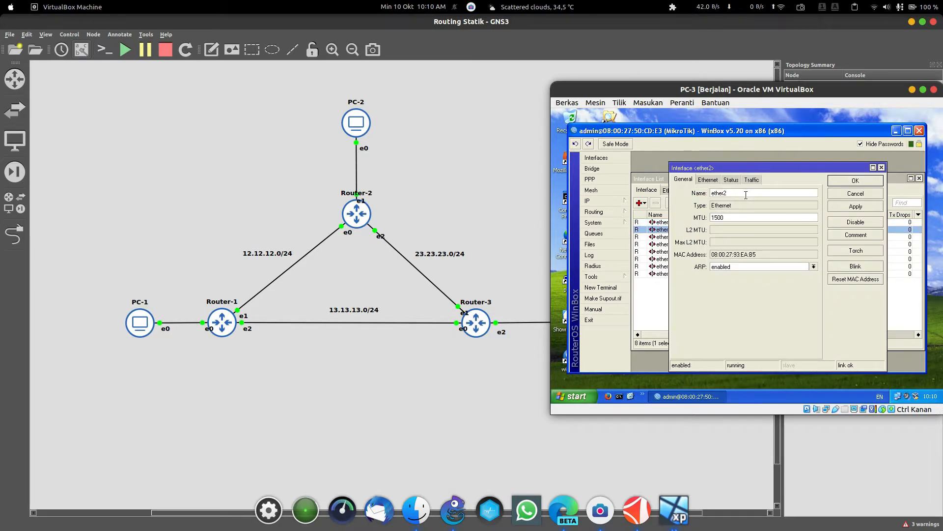
type("-0")
key("BackSpace")
type("-")
key("BackSpace")
type("R2")
left_click(853, 182)
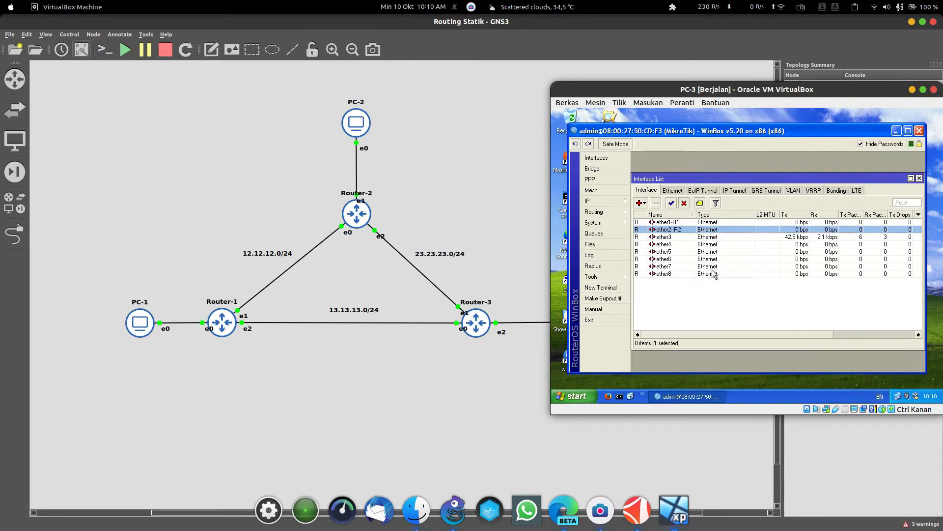
Rename Router-3's interface ether3 to ether3-LAN and close the Interface List.
double_click(695, 237)
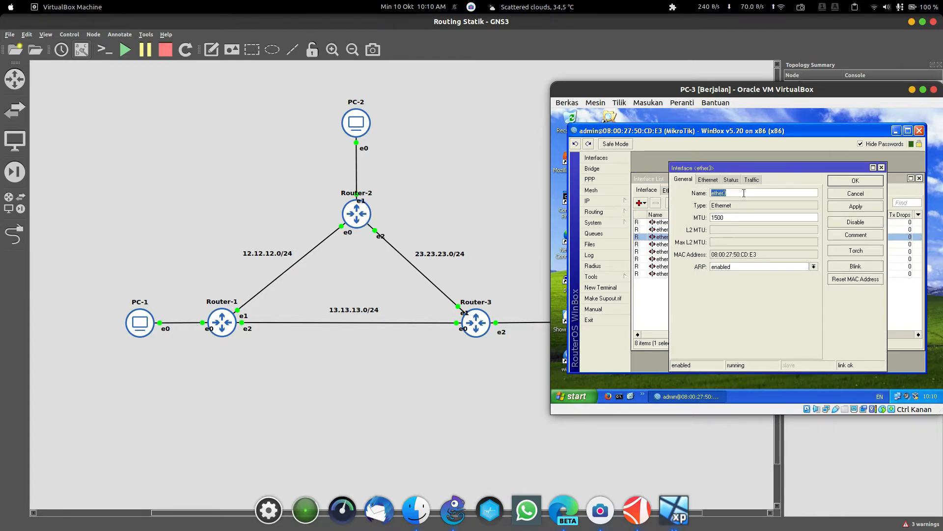
left_click(750, 193)
left_click(841, 182)
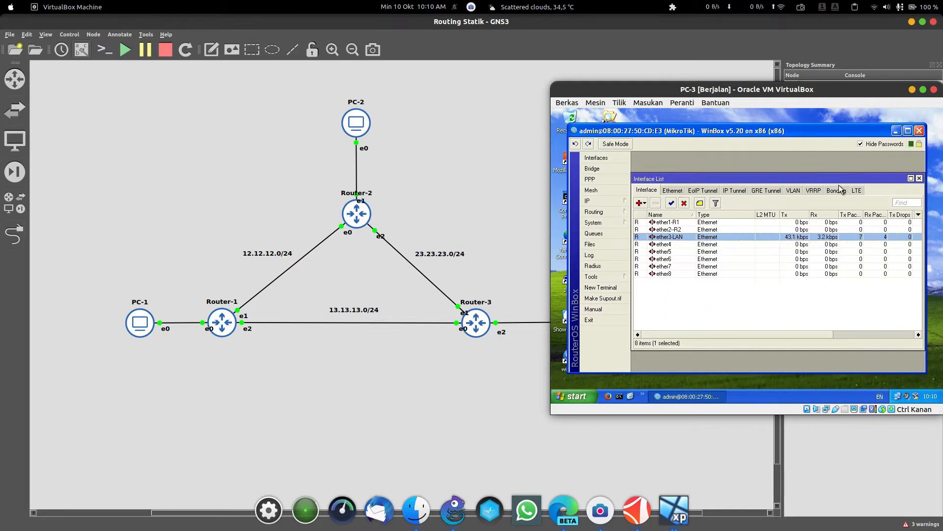
left_click(919, 179)
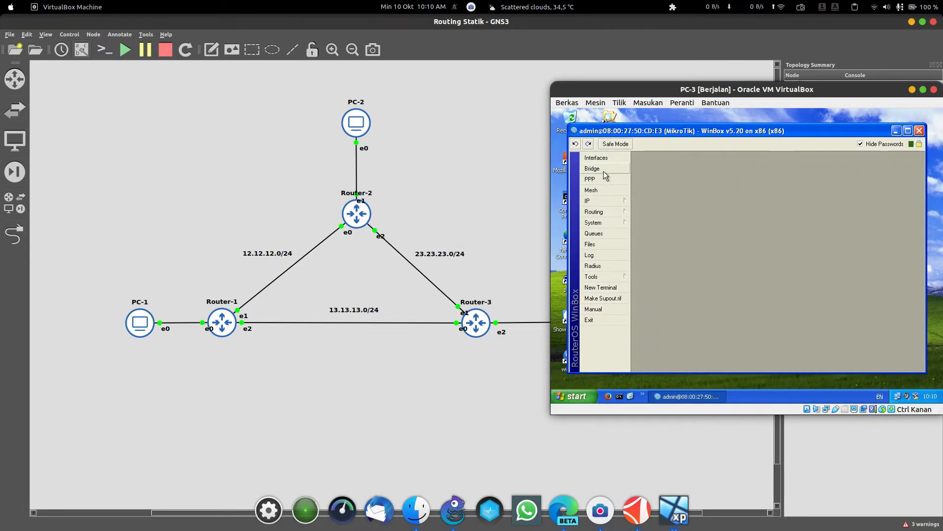
Open Router-3's IP Address List and remove the default configuration address.
left_click(595, 200)
left_click(670, 178)
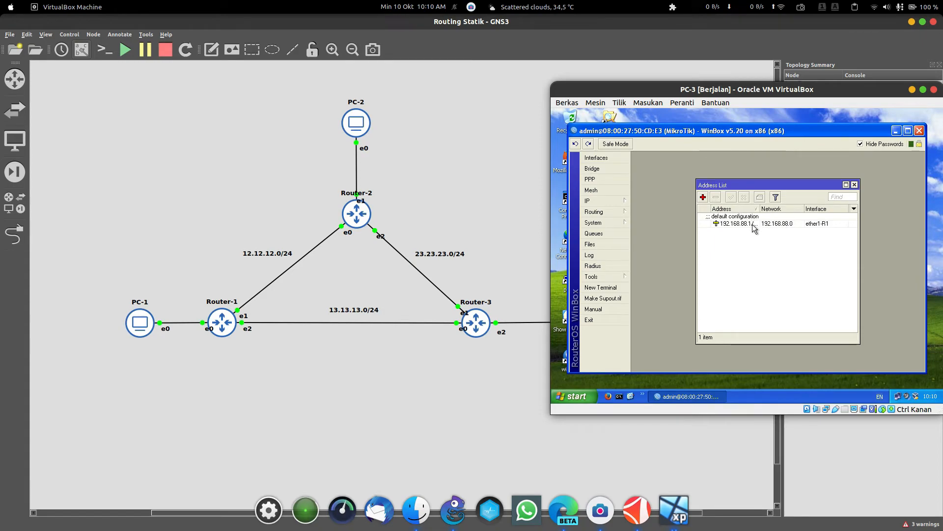
left_click(777, 224)
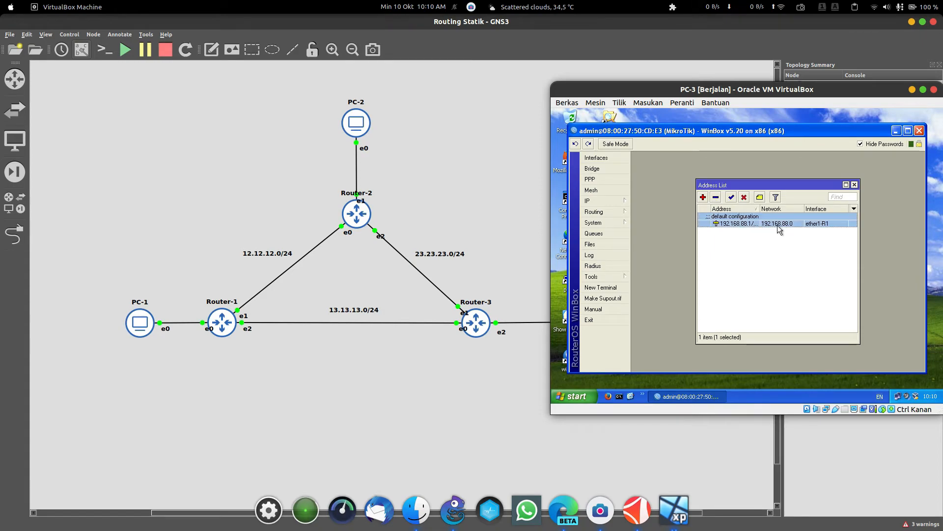
right_click(740, 219)
left_click(751, 313)
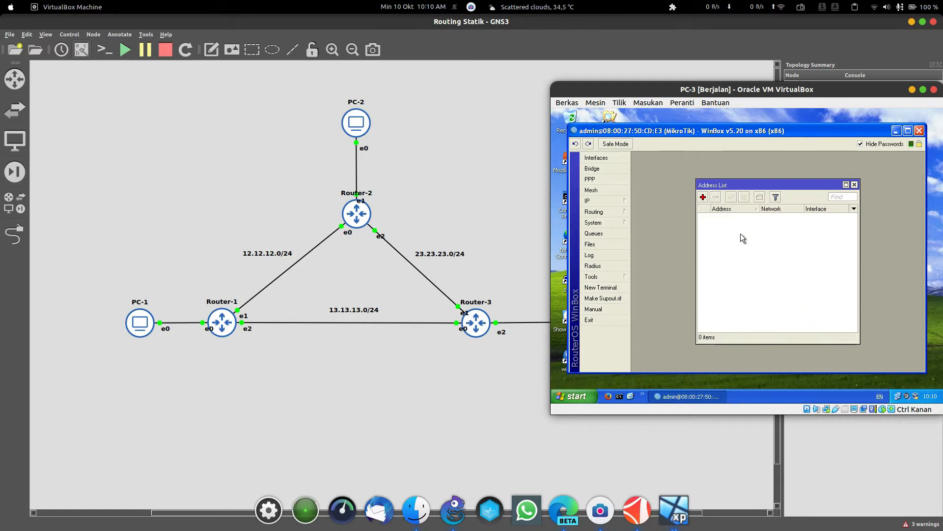
Add the address 13.13.13.3/24 to Router-3 on interface ether1-R1.
left_click(706, 198)
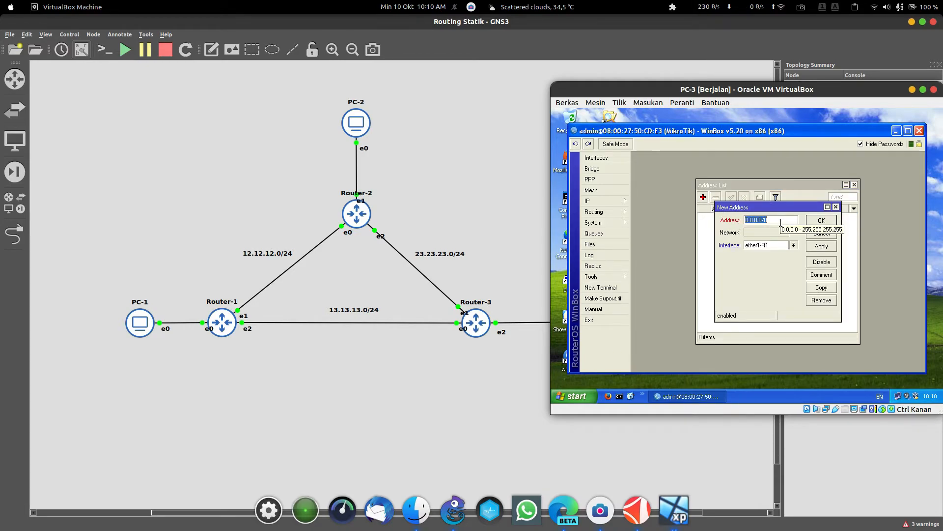
type("13")
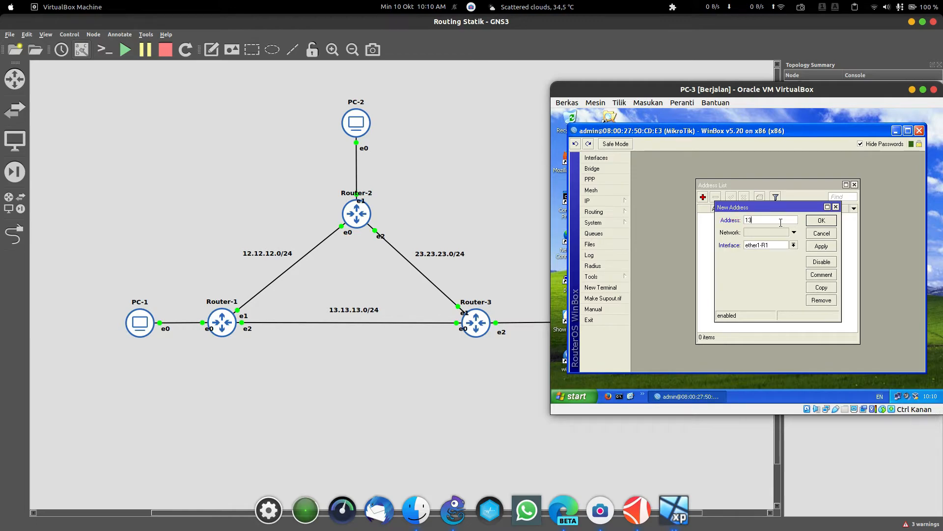
type(".13.3/24")
left_click(820, 221)
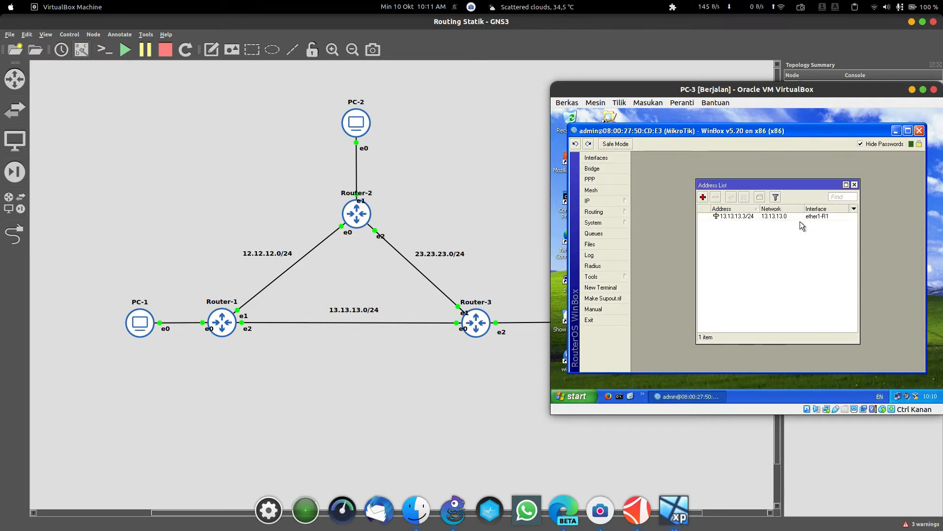
Check the R3 rows of the IP table in Routing Statik.pdf and add address 23.23.23.3/24 on Router-3's ether2-R2.
left_click(650, 524)
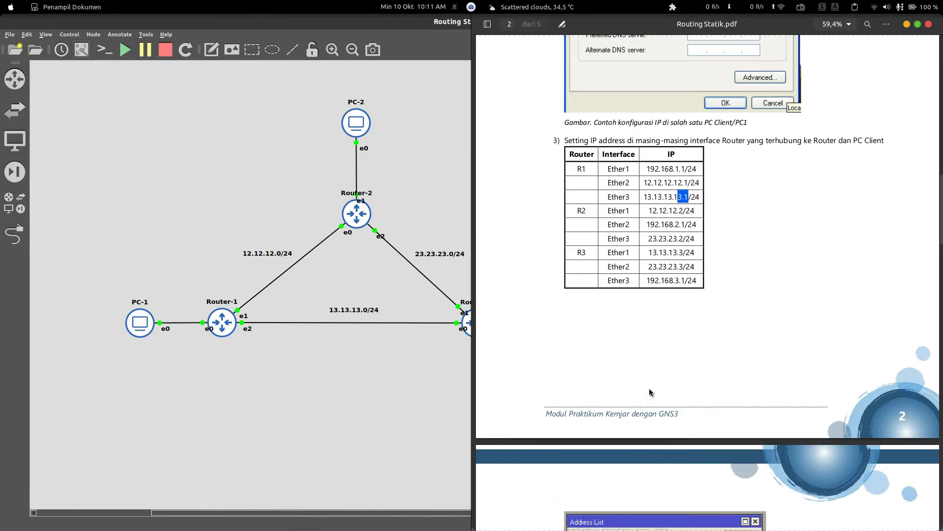
left_click(649, 256)
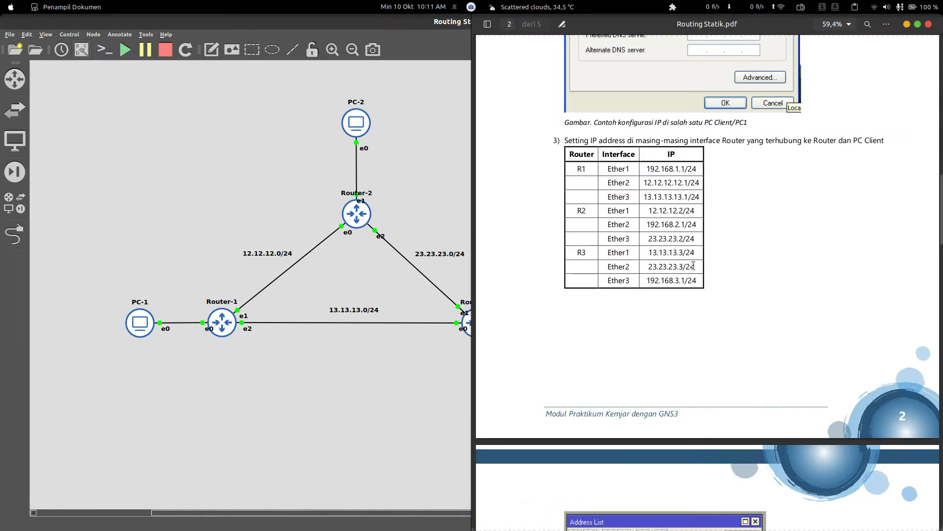
left_click(916, 24)
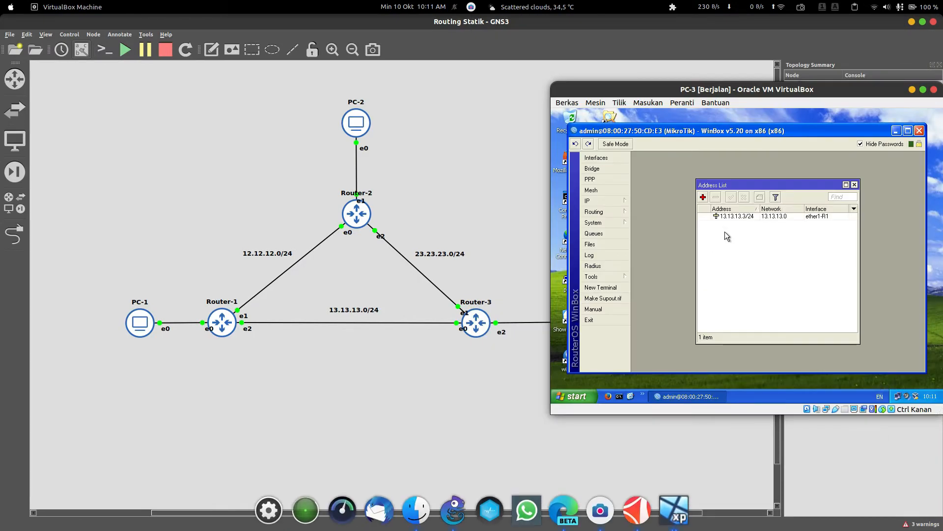
left_click(706, 197)
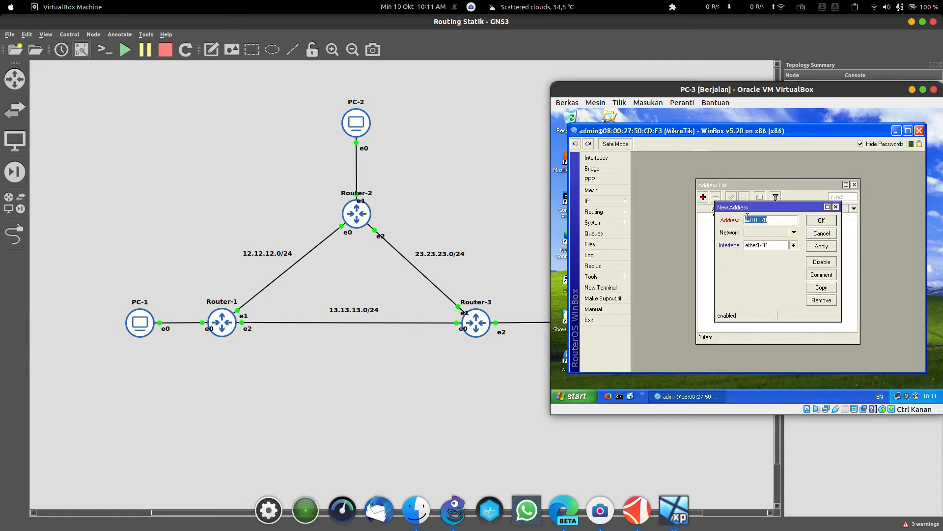
left_click(774, 245)
left_click(783, 257)
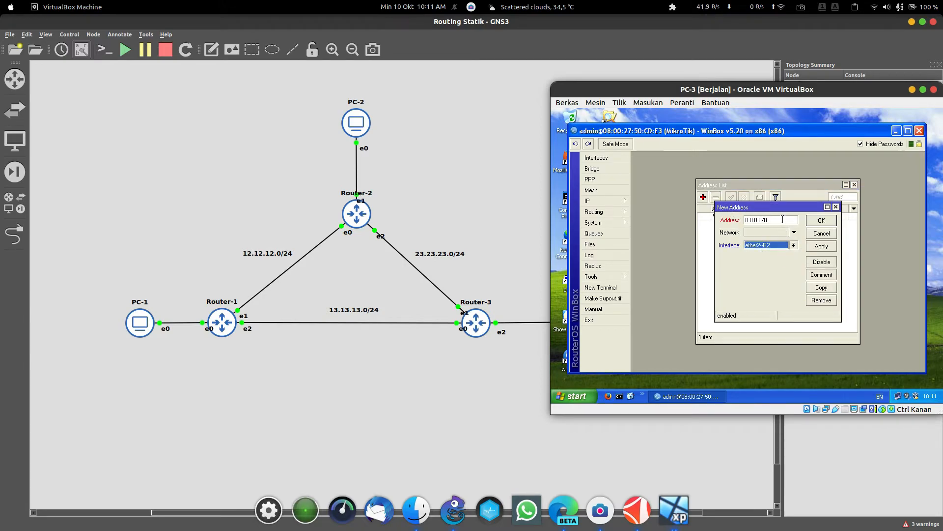
key("shift+Tab")
type("13")
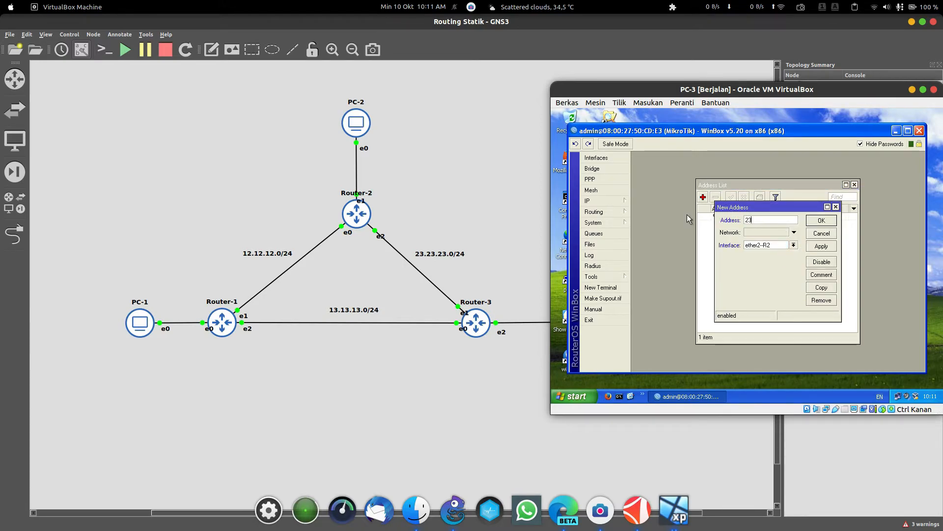
type(".23.23.3")
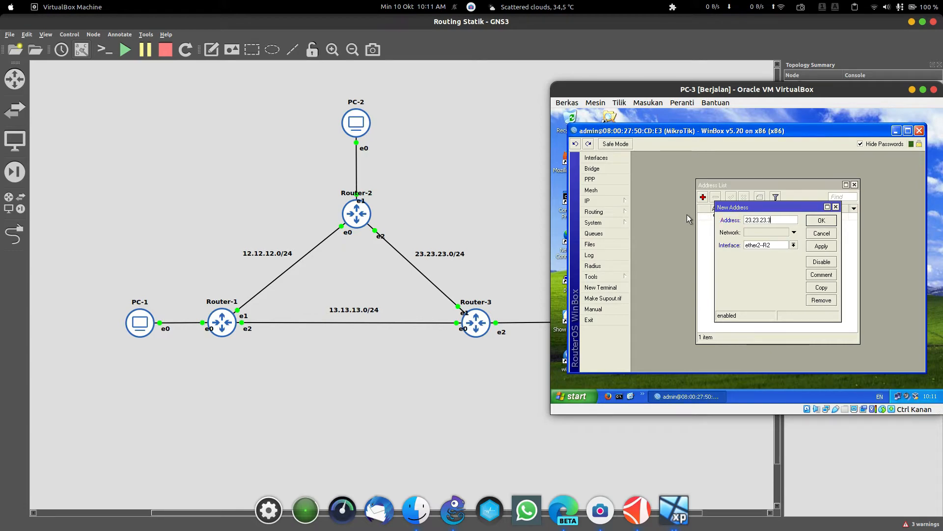
type("/24")
left_click(829, 221)
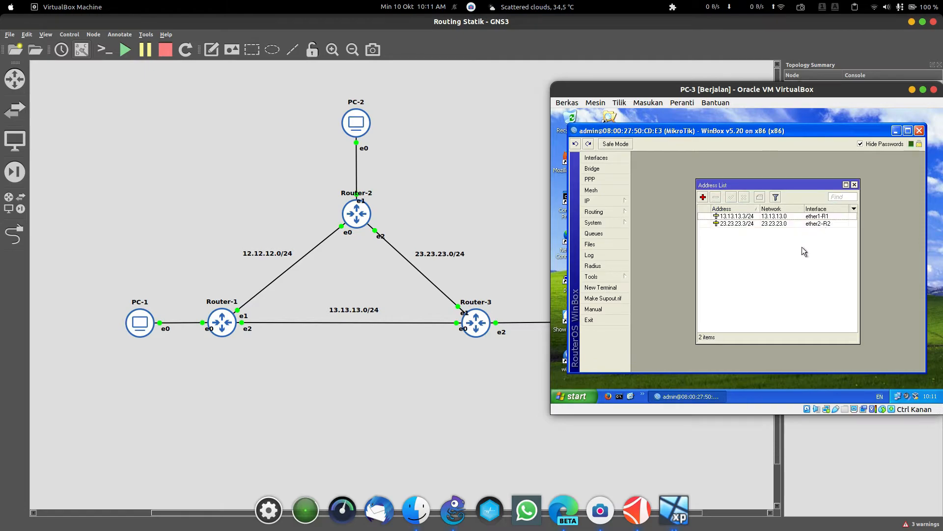
Add the address 192.168.3.1/24 to Router-3 on interface ether3-LAN.
left_click(706, 198)
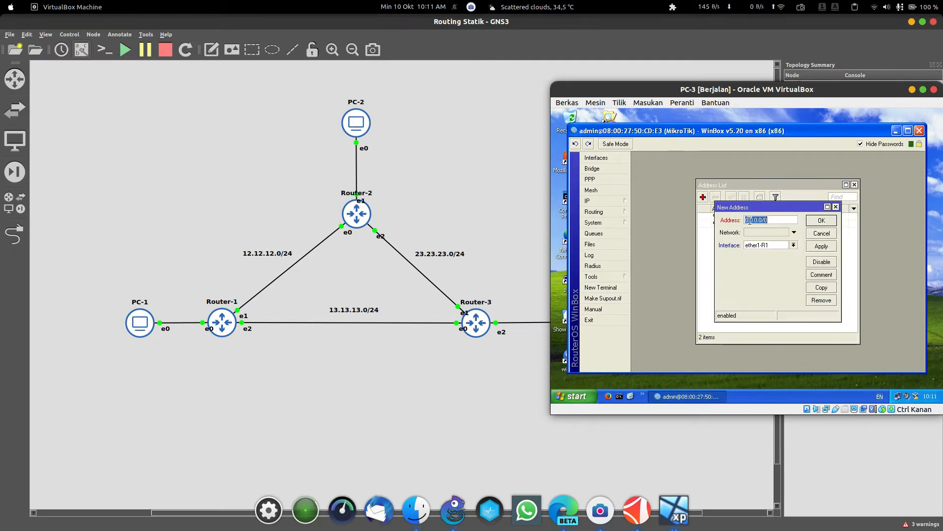
left_click(793, 245)
left_click(761, 266)
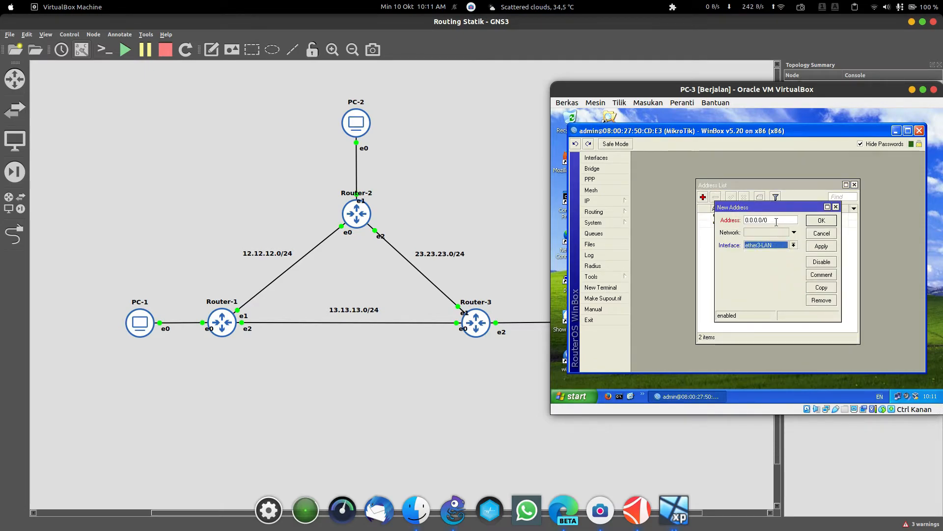
type("192")
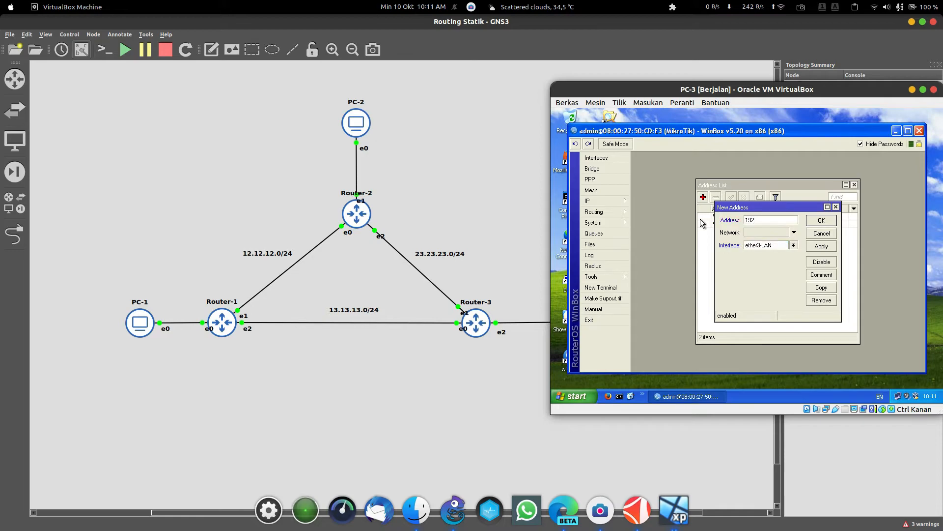
type(".168.")
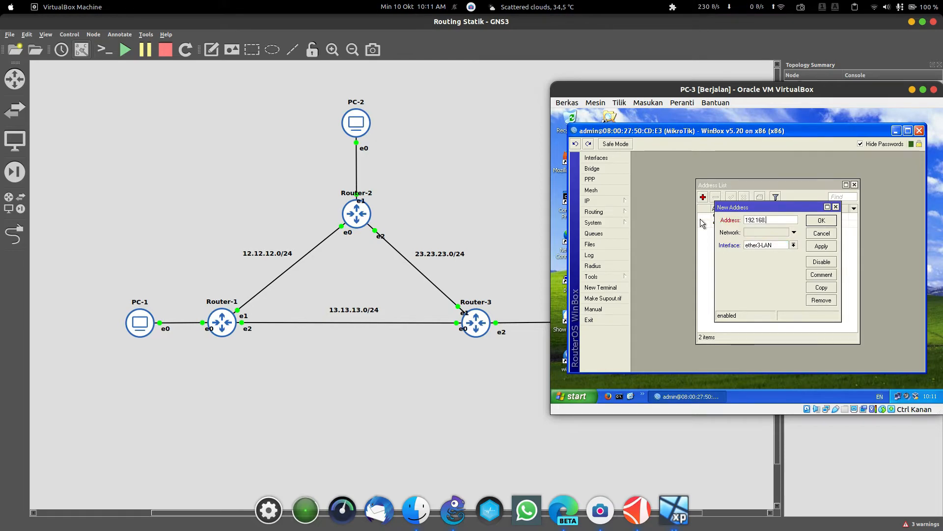
type("3.1/24")
left_click(828, 220)
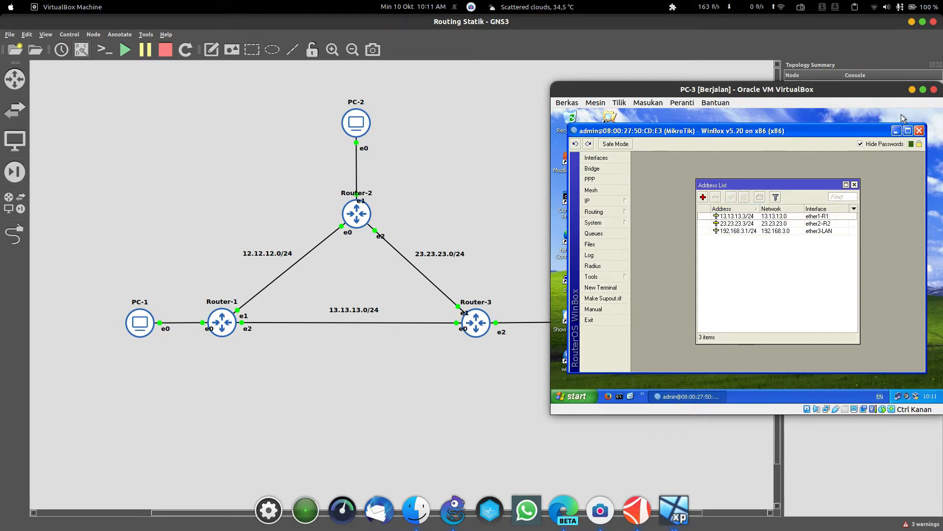
Bring up the PC-1 VirtualBox window in place of PC-3, move it aside, and open Router-1's Route List.
left_click(911, 89)
left_click(676, 516)
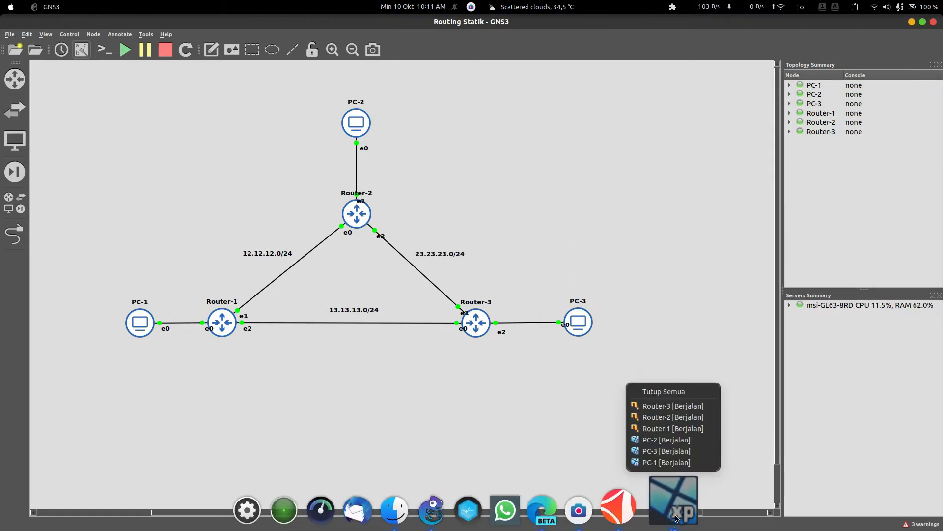
left_click(663, 462)
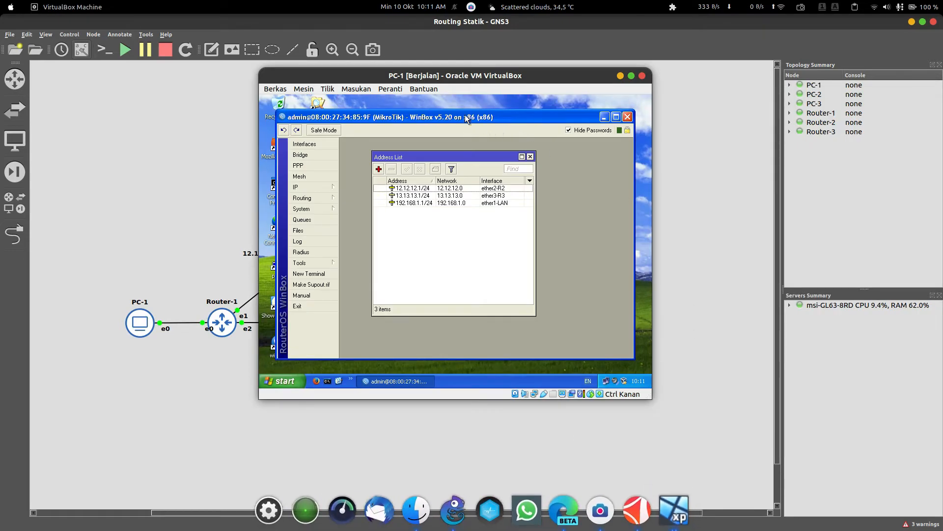
left_click_drag(484, 85, 725, 109)
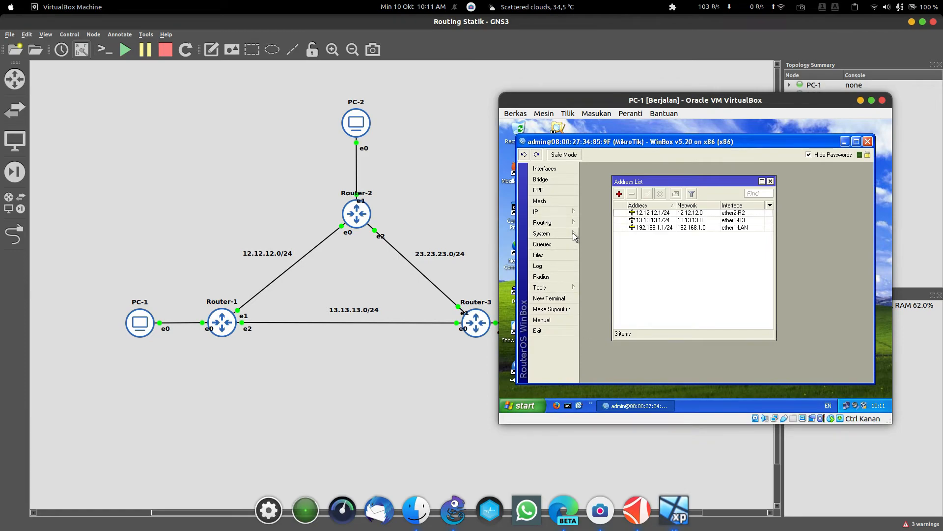
left_click(573, 210)
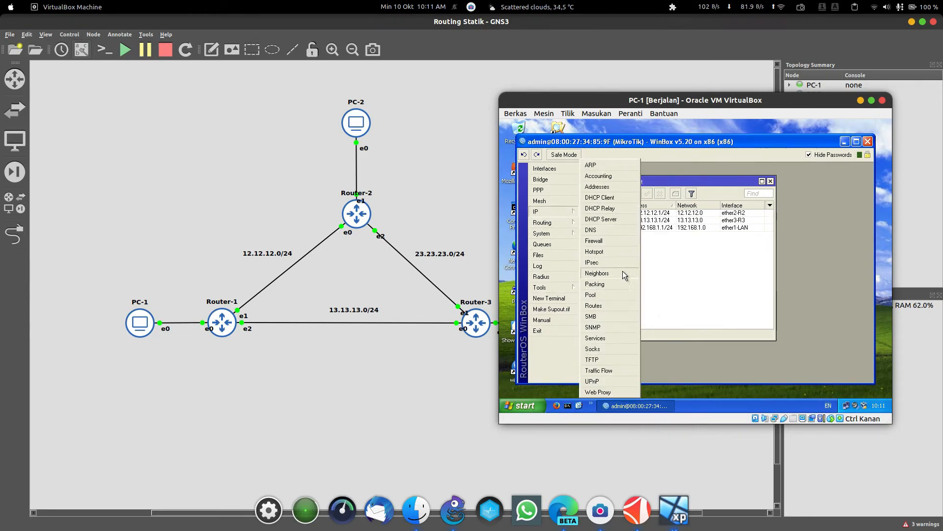
left_click(619, 303)
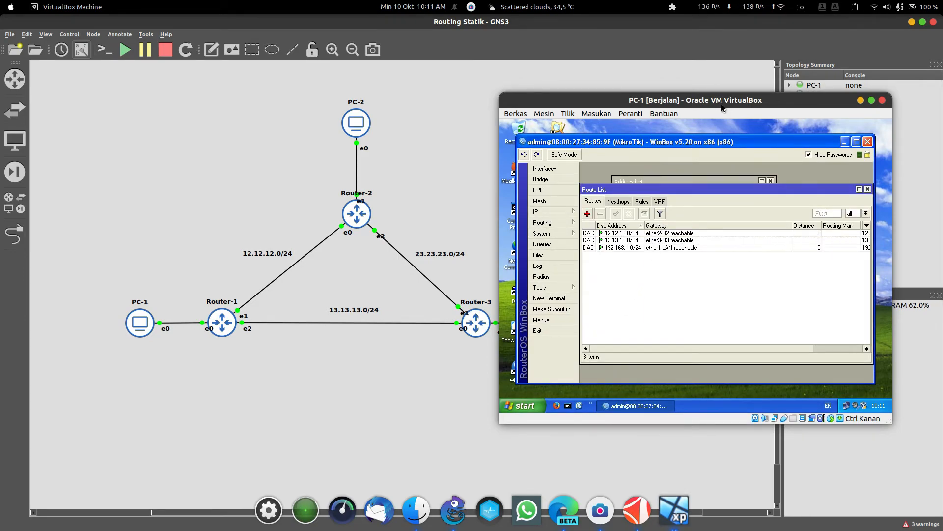
left_click_drag(722, 103, 691, 96)
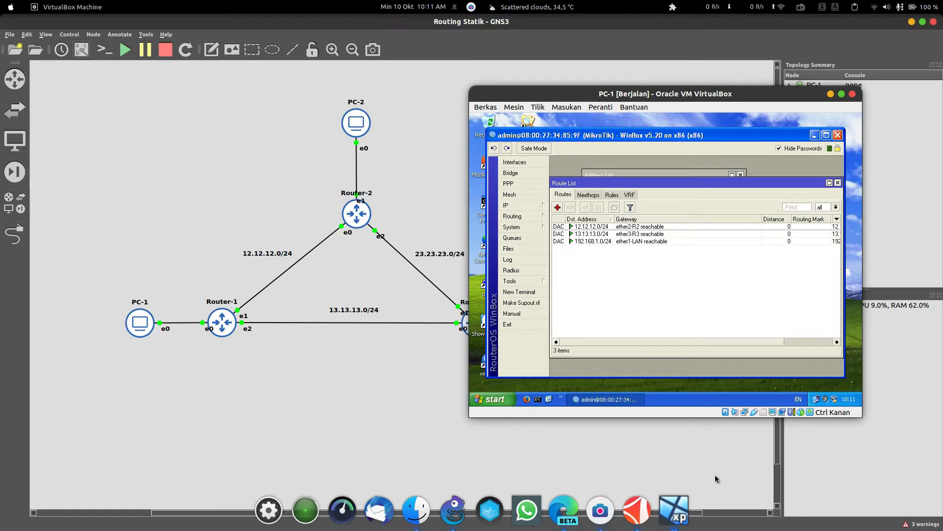
Examine the traffic paths in the Tugas section of Routing Statik.pdf, then return to the 12.12.12.0/24 route in Router-1's Route List.
left_click(631, 511)
scroll(727, 337, "down", 3)
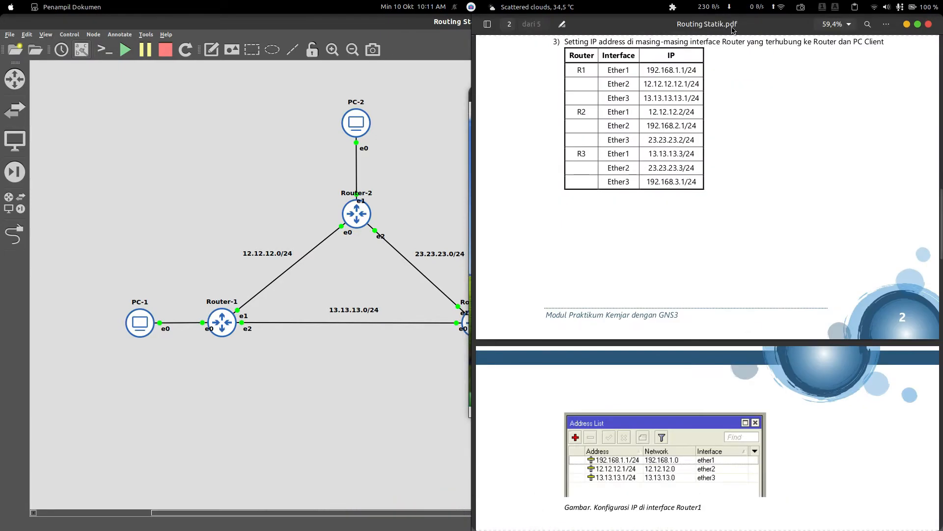
double_click(732, 28)
scroll(670, 140, "down", 4)
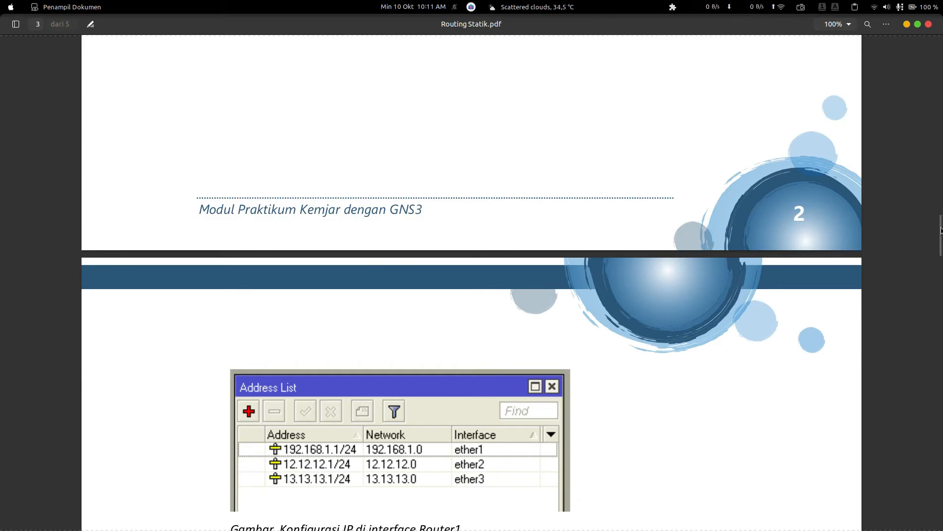
left_click_drag(941, 230, 889, 488)
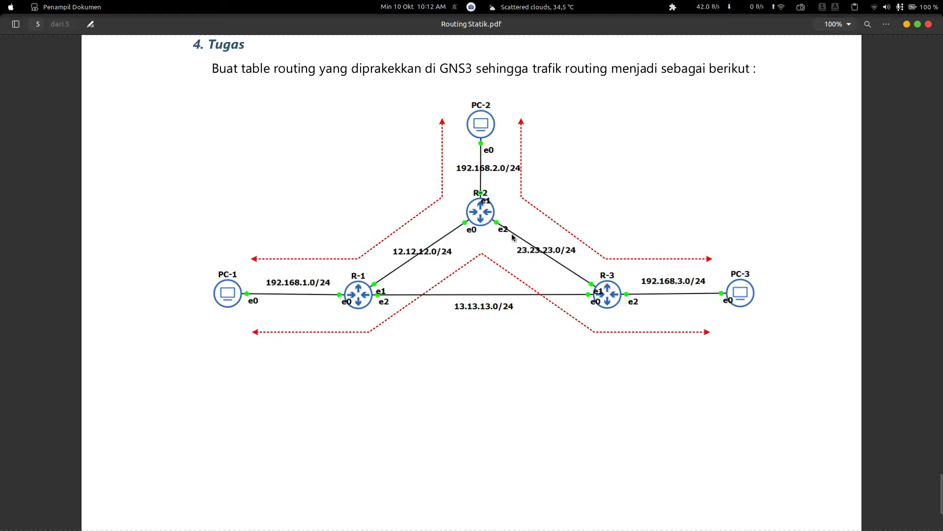
scroll(449, 298, "down", 3)
scroll(417, 303, "up", 4)
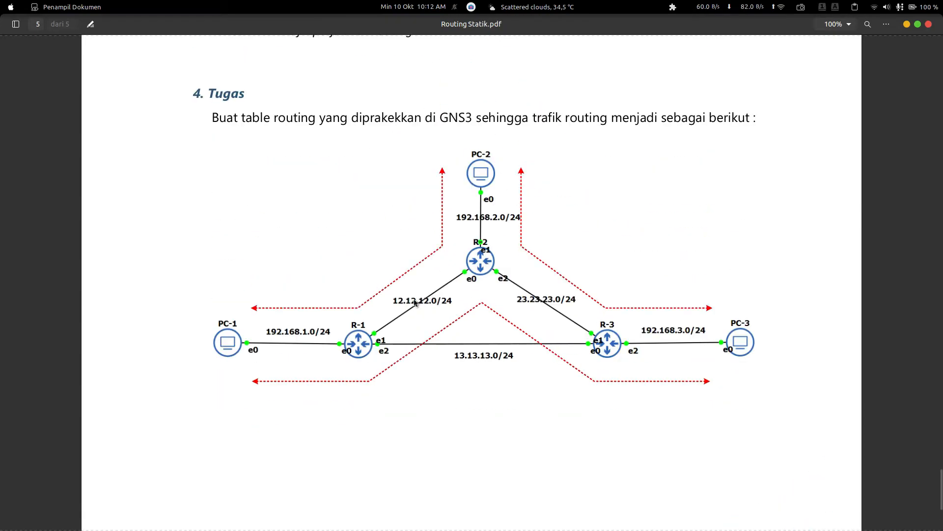
scroll(573, 280, "up", 1)
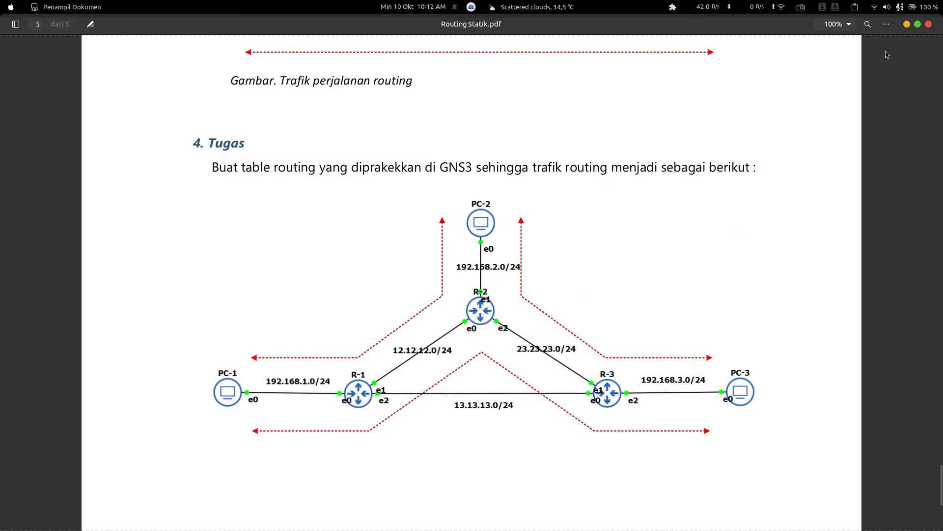
left_click(907, 24)
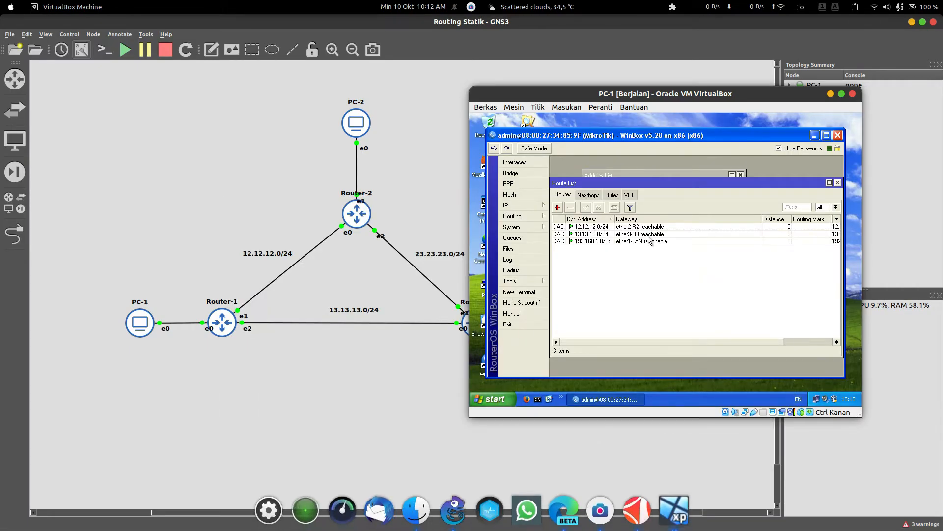
left_click(613, 227)
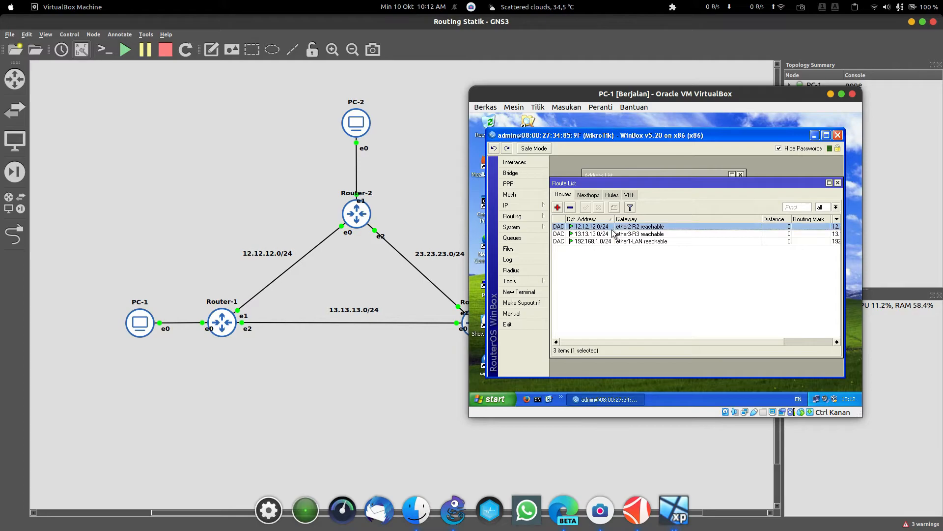
Start a new static route in Router-1's Route List with destination 192.168.2.0/24.
left_click(614, 234)
left_click(580, 252)
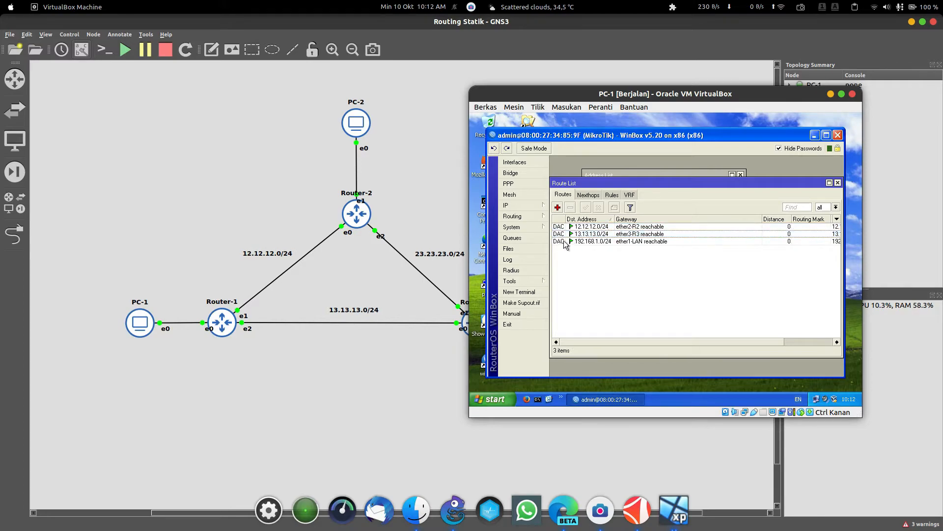
left_click(557, 207)
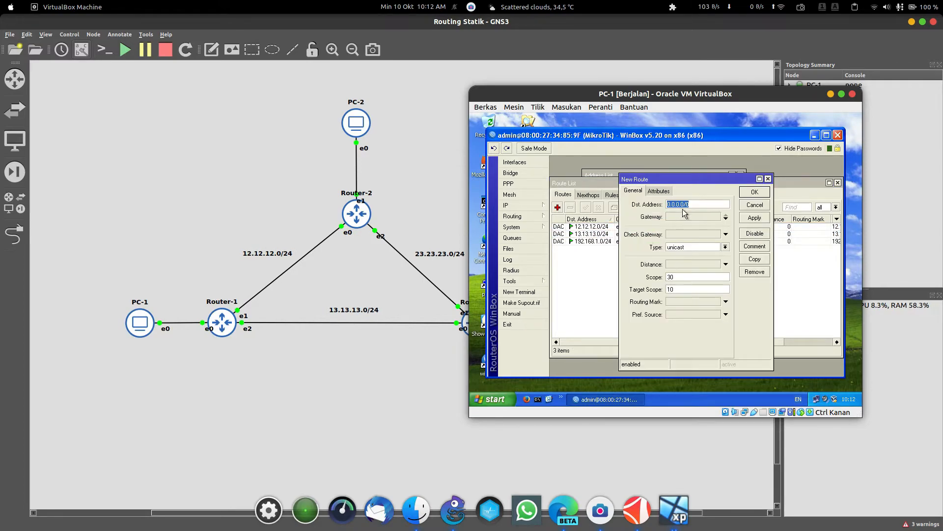
left_click(707, 206)
left_click_drag(667, 101, 717, 97)
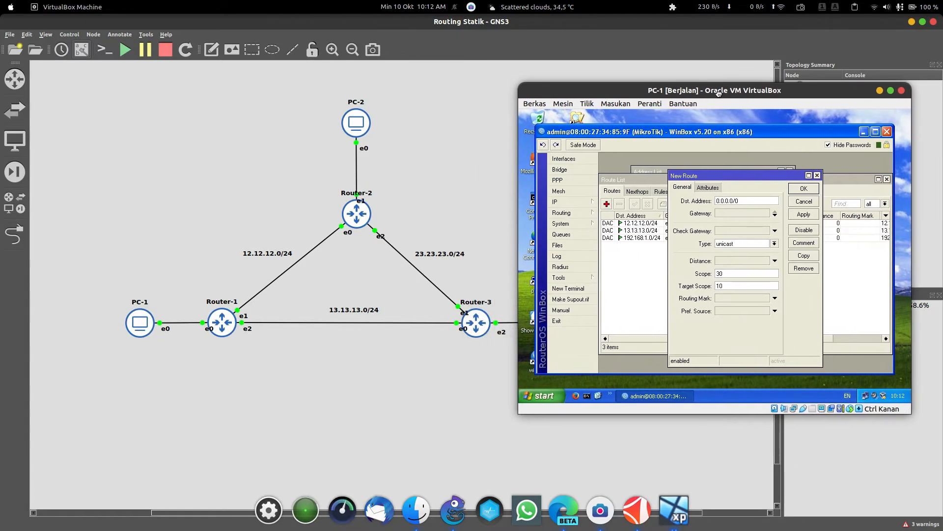
double_click(747, 199)
type("1")
type("92.168.2.1")
key("BackSpace")
Set the new Router-1 route's gateway to 12.12.12.2 and save the route.
left_click(745, 213)
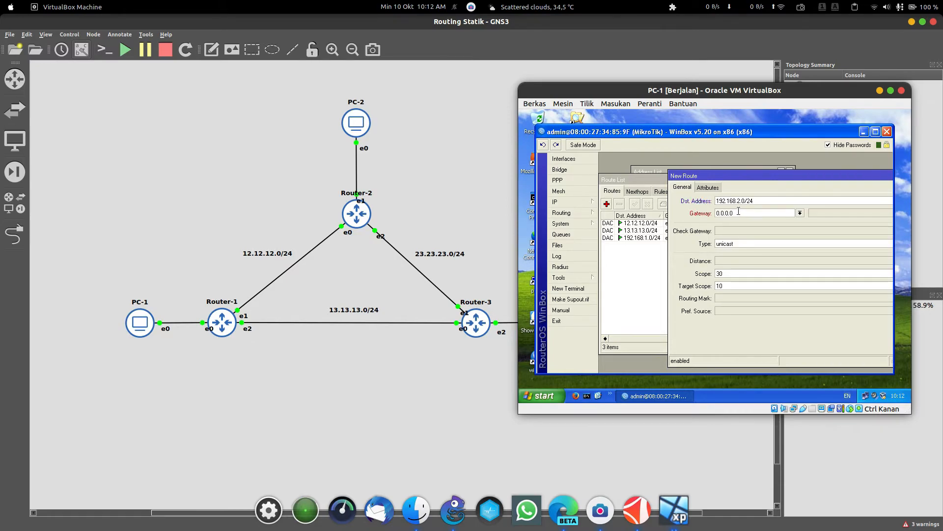
left_click_drag(740, 213, 681, 213)
left_click_drag(755, 104, 720, 105)
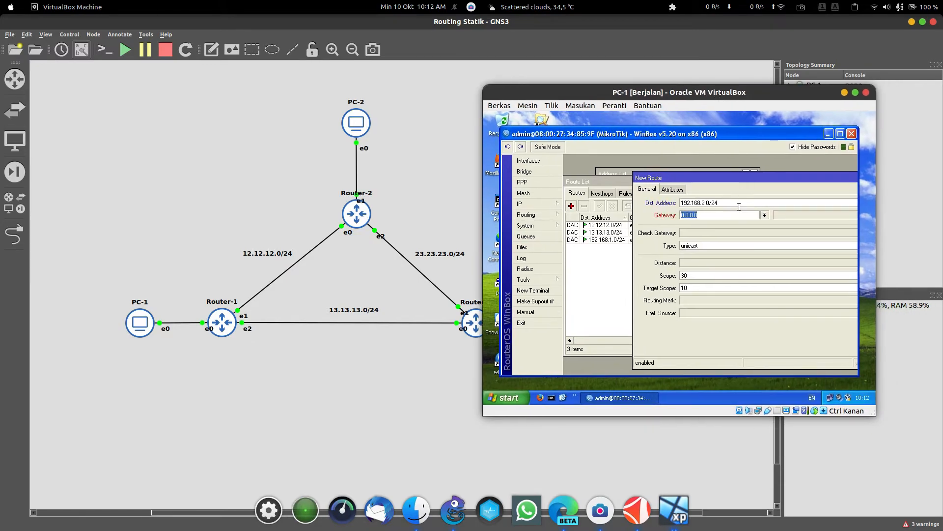
type("12")
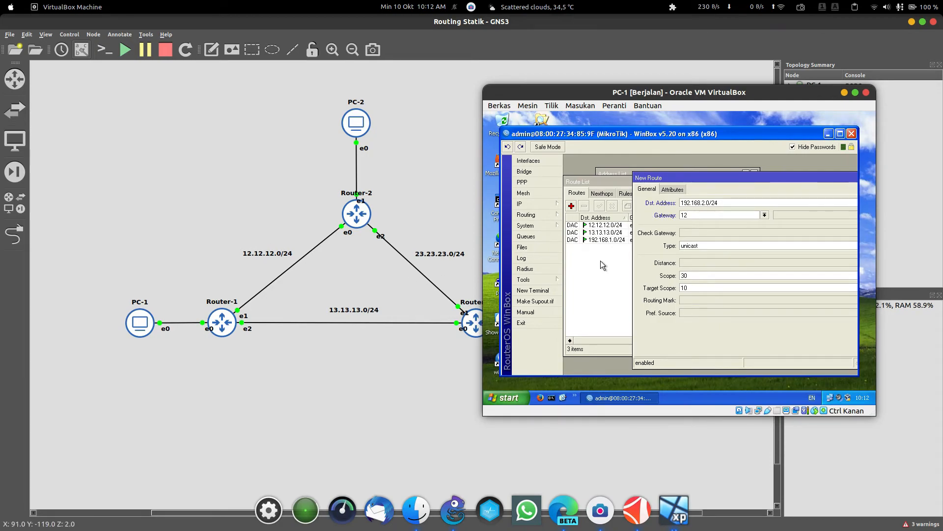
type(".12.12")
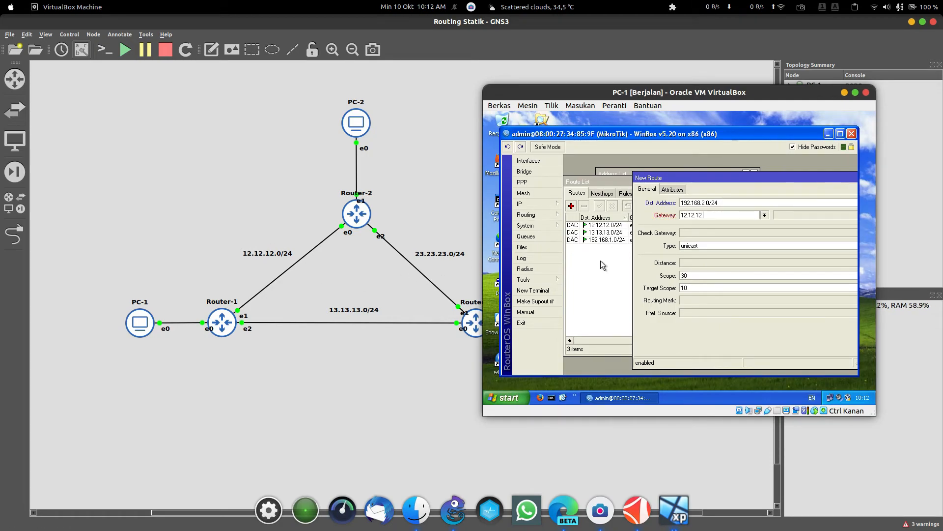
type(".2")
left_click_drag(764, 184, 703, 184)
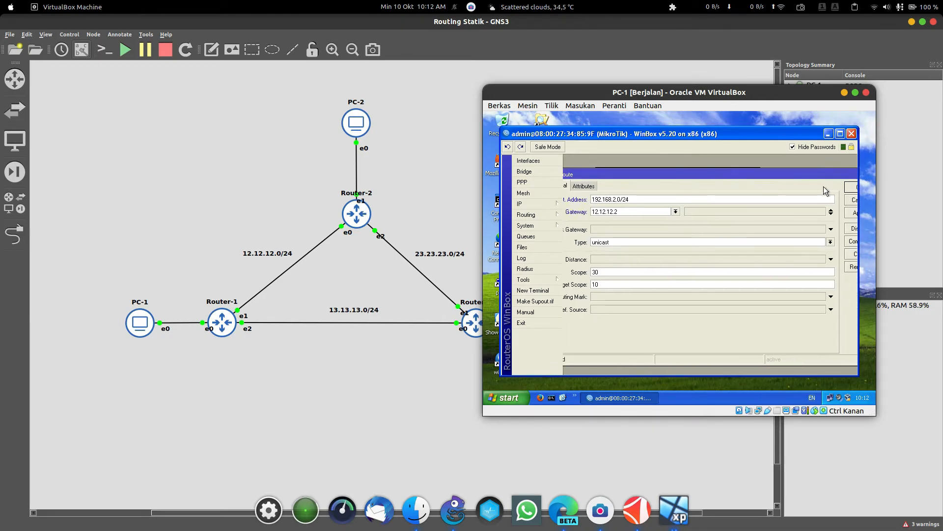
left_click(849, 191)
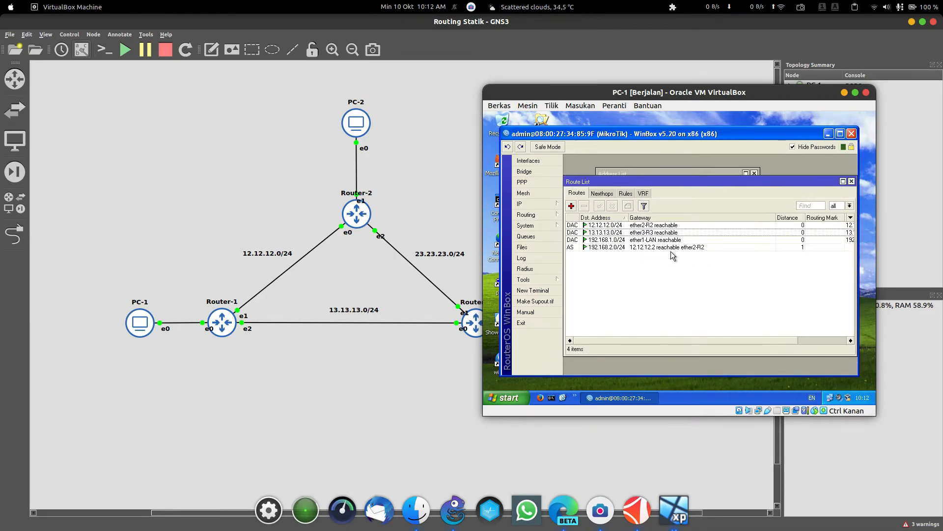
left_click(666, 249)
left_click(680, 253)
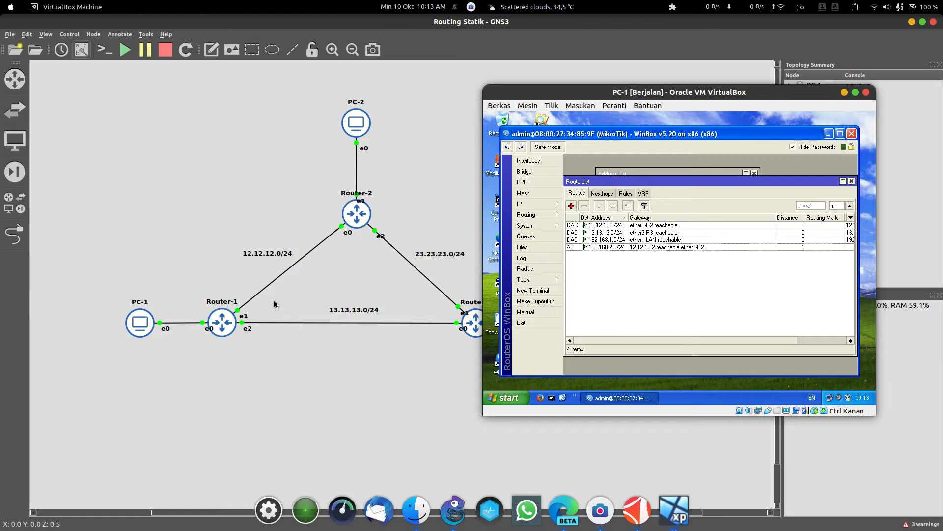
Add a static route on Router-1 to 192.168.3.0/24 through gateway 12.12.12.2.
left_click_drag(676, 92, 738, 97)
left_click(624, 203)
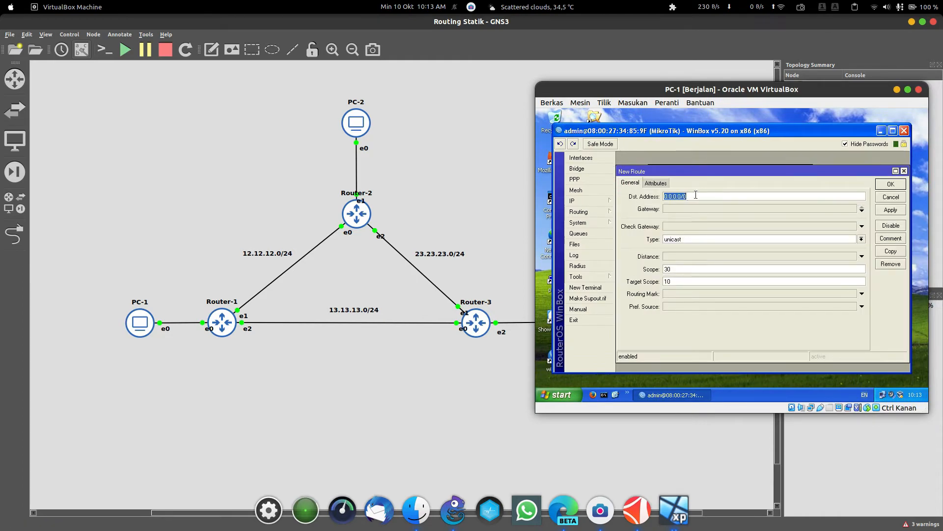
type("192.168")
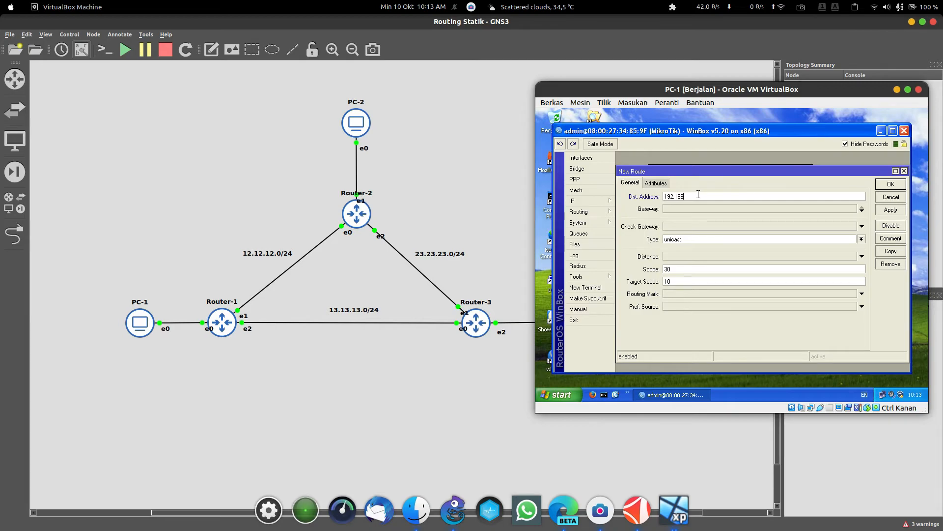
type(".3.0/24")
left_click(690, 210)
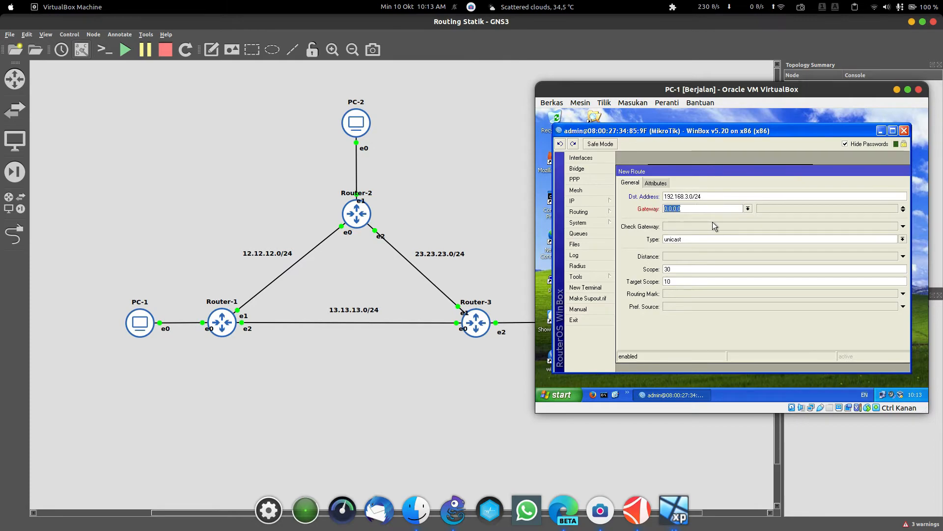
type("12.12.12.2")
left_click_drag(849, 90, 791, 90)
key("Return")
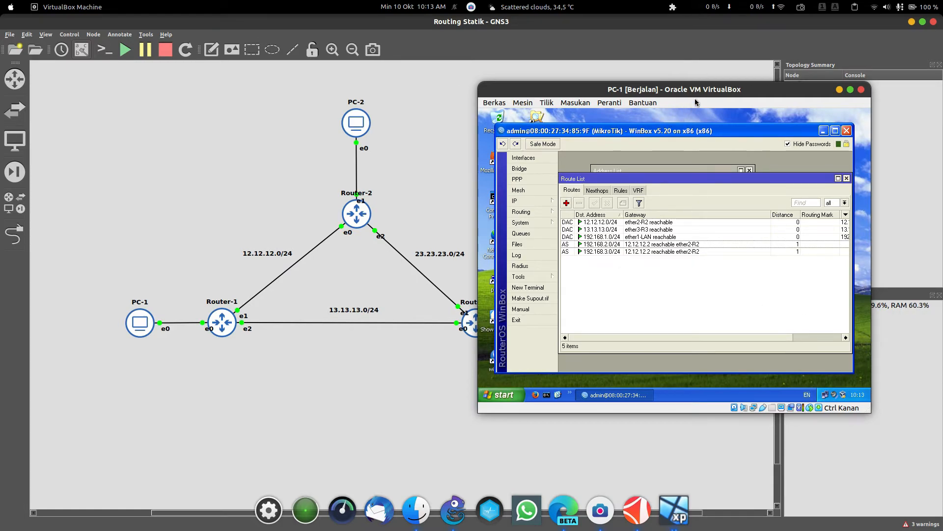
Ping 192.168.2.2 from a Command Prompt on PC-1, then interrupt the ping and close the prompt.
left_click_drag(680, 97, 672, 95)
left_click(540, 393)
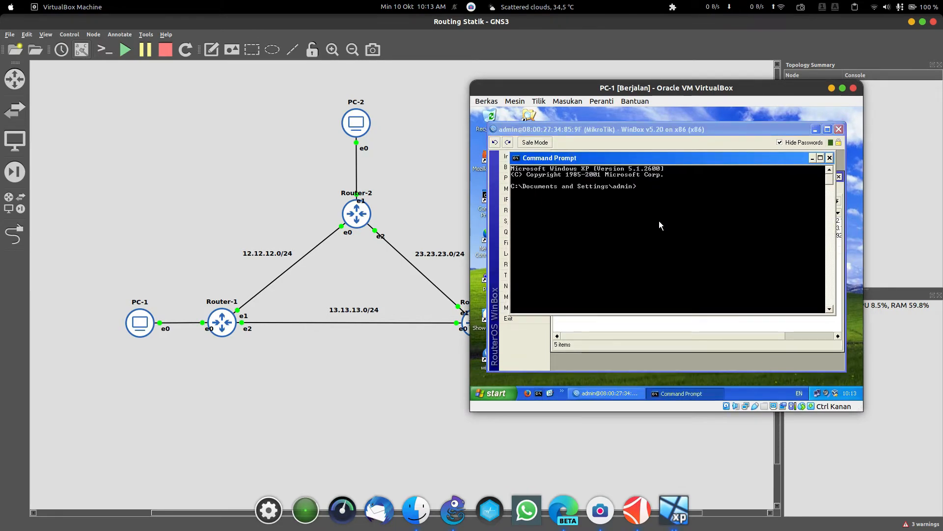
type("ping 1")
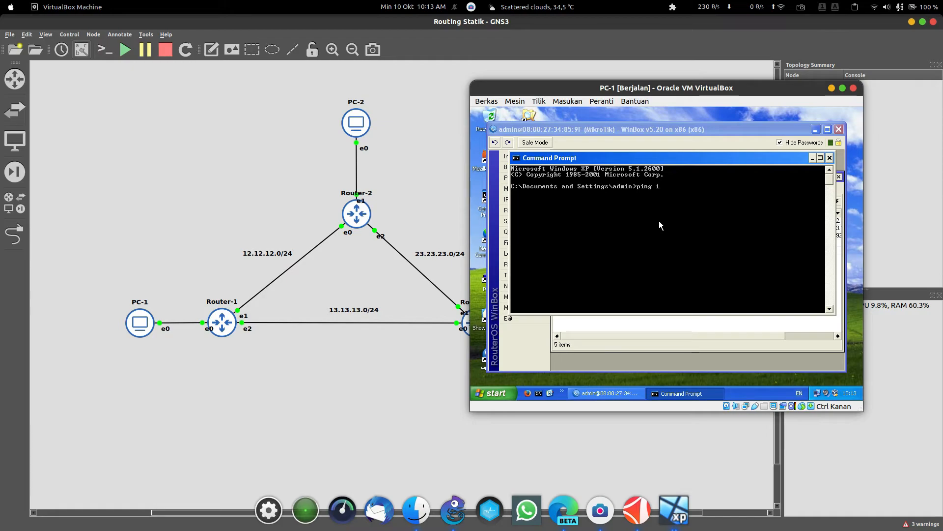
type("92.168.")
type("2.2")
key("Return")
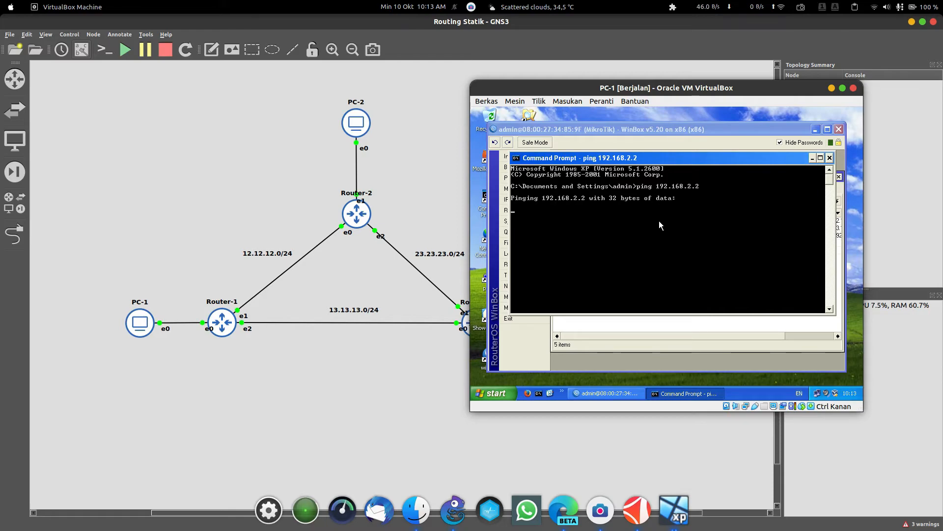
key("ctrl+c")
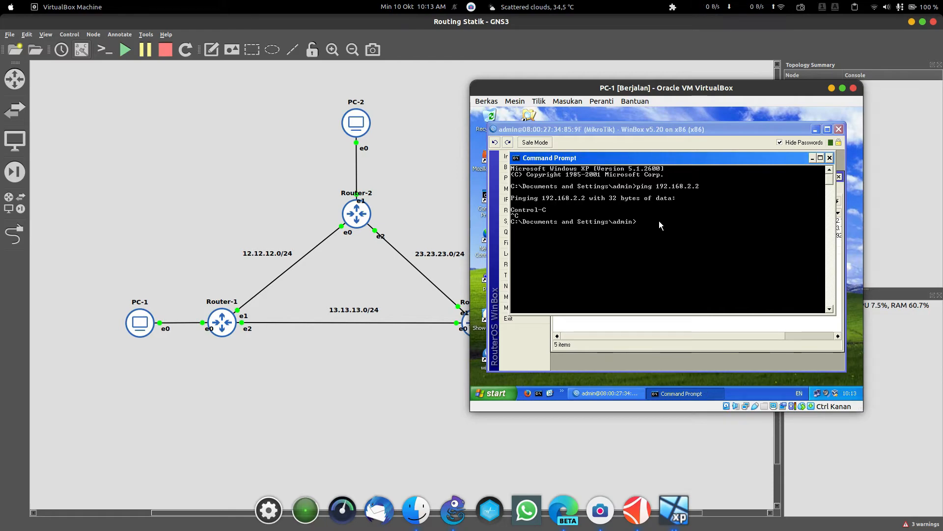
left_click(830, 158)
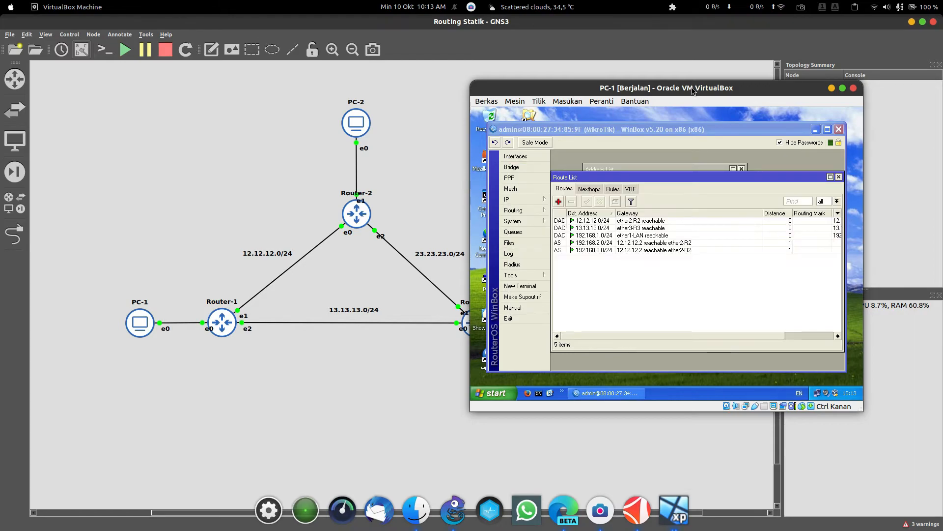
Bring up the PC-2 VirtualBox window and open Router-2's Route List.
left_click_drag(691, 87, 738, 92)
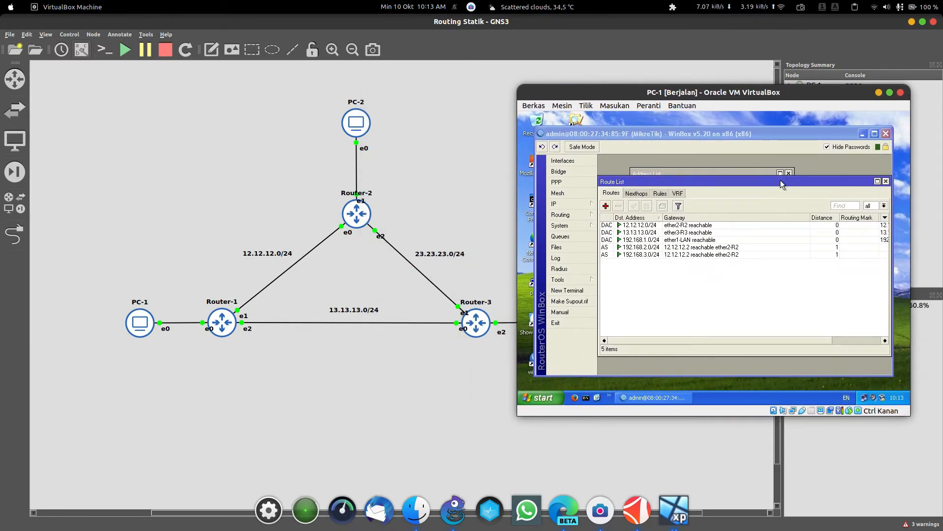
left_click(674, 509)
left_click(658, 453)
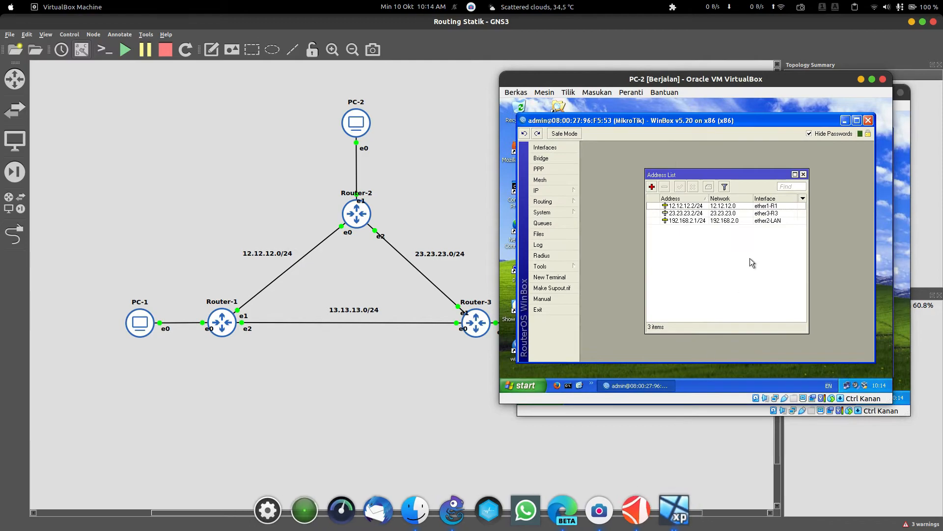
left_click(565, 190)
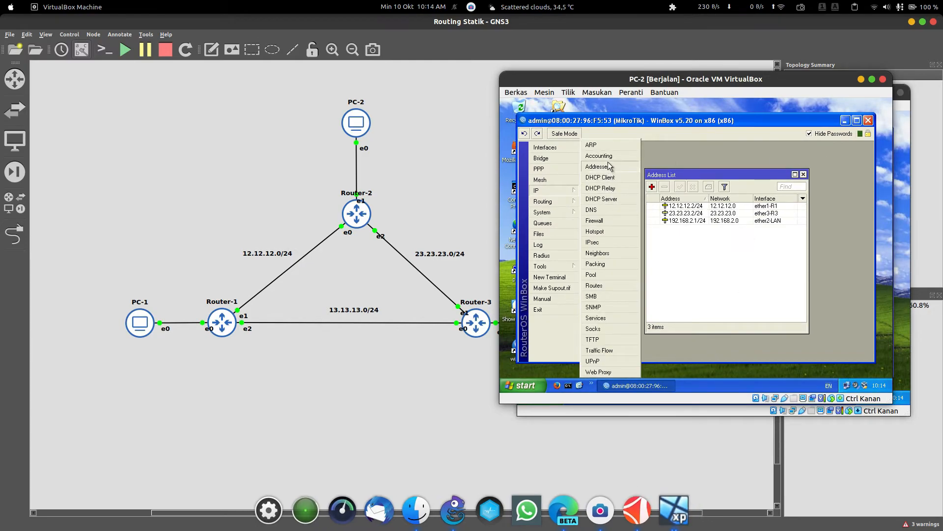
left_click(593, 285)
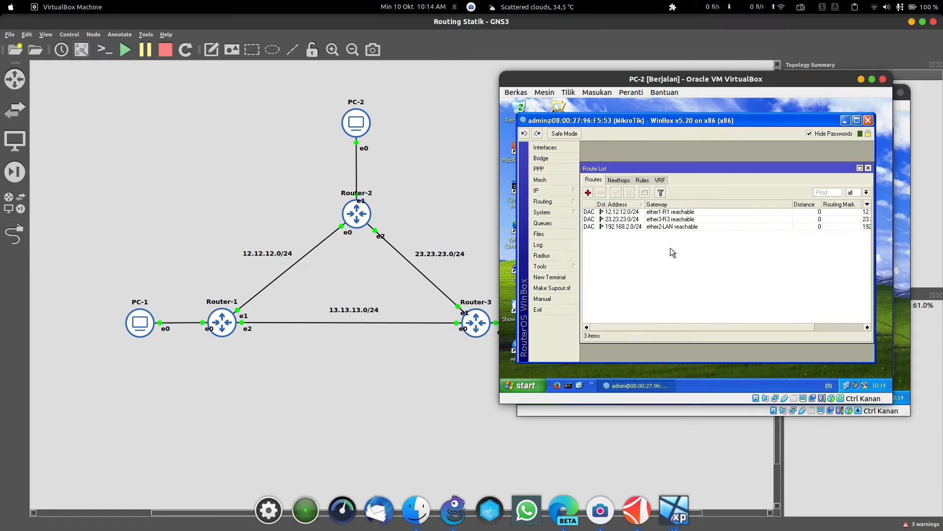
Add a static route on Router-2 to 192.168.1.0/24 through gateway 12.12.12.1.
left_click(588, 192)
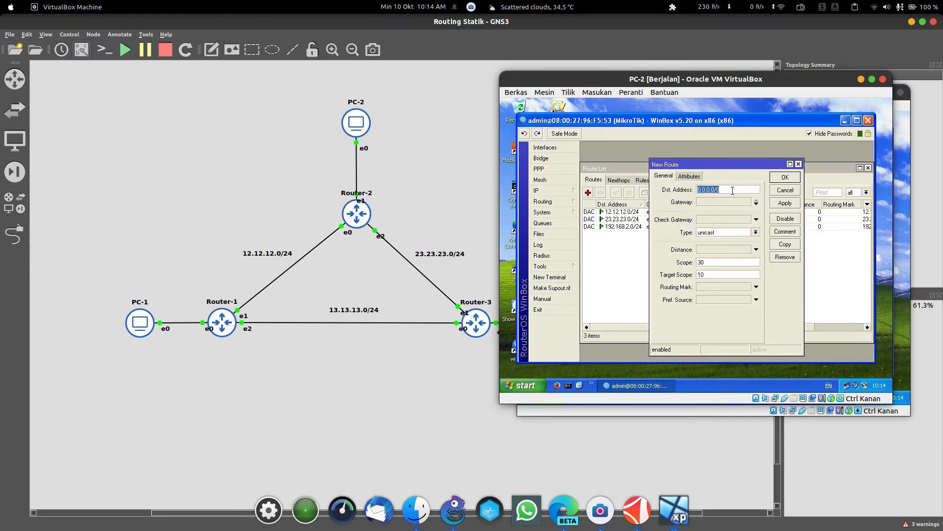
type("192.168.1.0/24")
left_click(732, 202)
type("12")
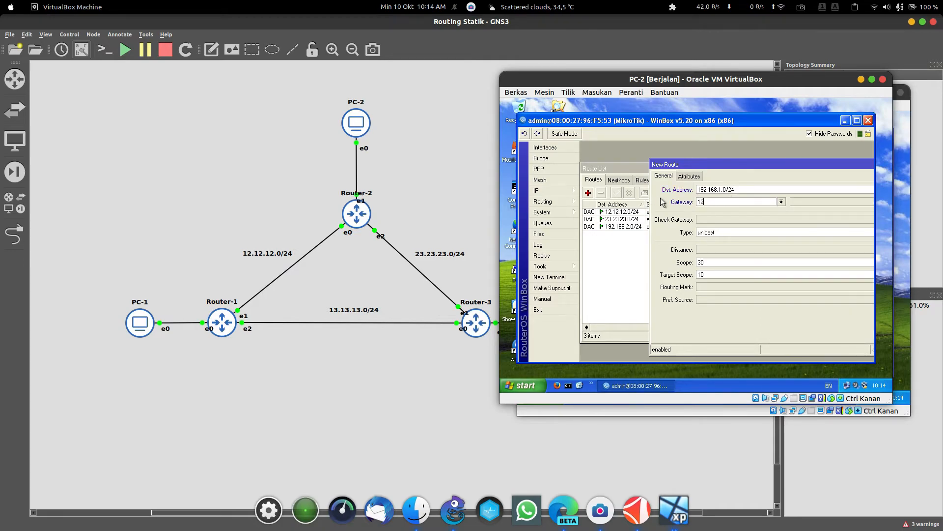
type(".12.12.1")
left_click_drag(764, 164, 651, 160)
left_click(853, 174)
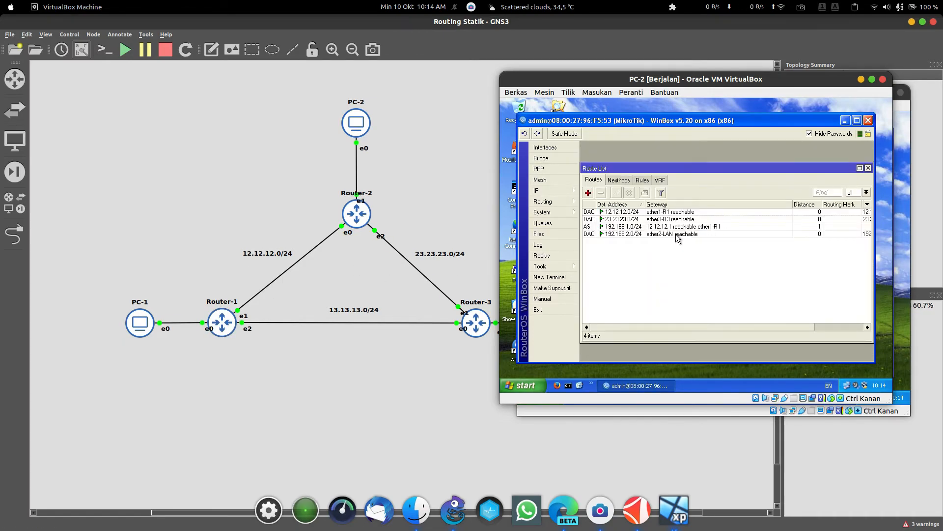
Add a static route on Router-2 to 192.168.3.0/24 through gateway 23.23.23.3.
left_click(588, 193)
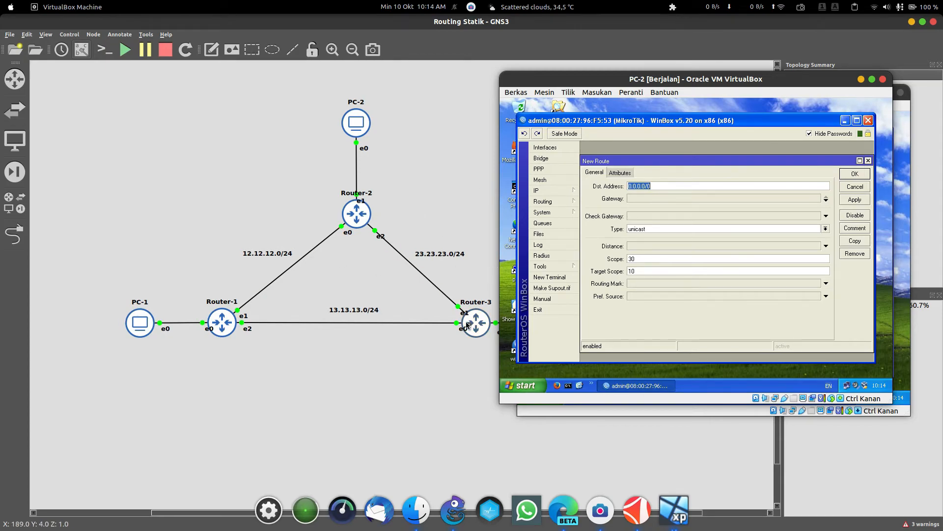
type("192.168.3.")
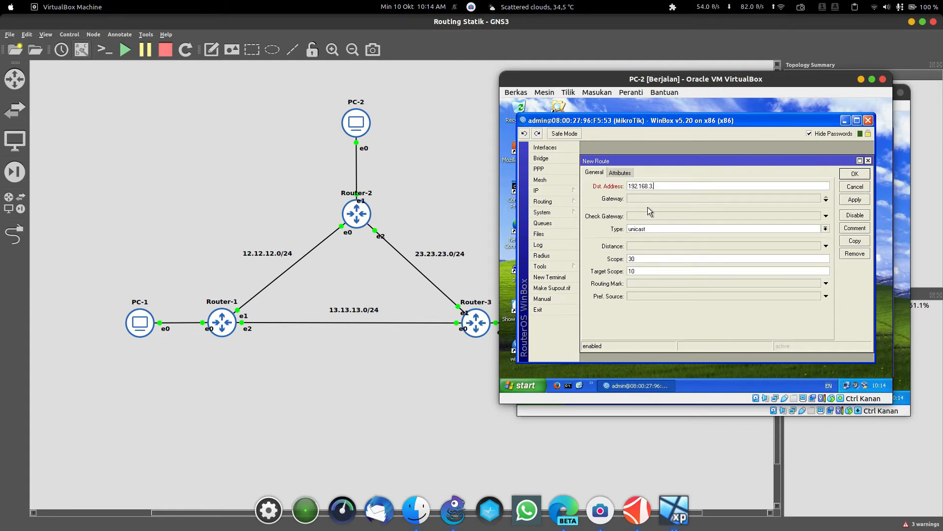
type("0/24")
left_click(665, 201)
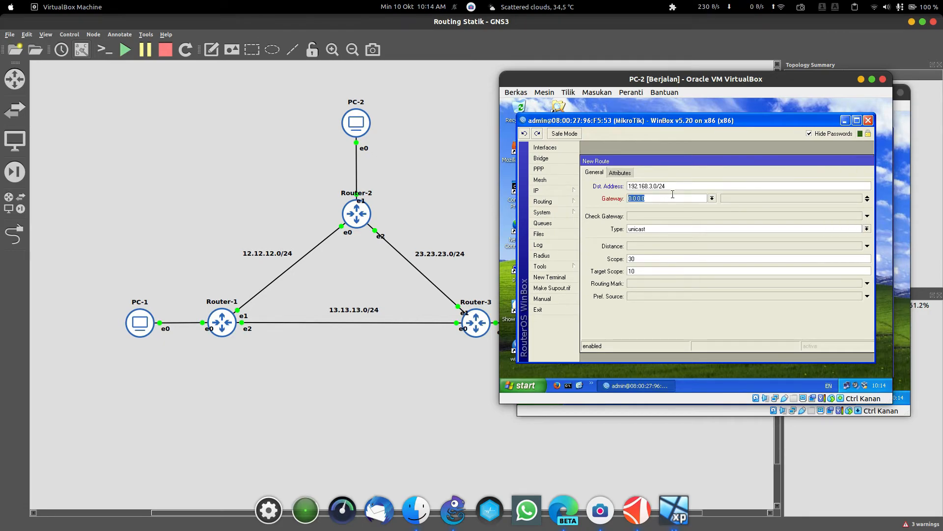
type("33.23.23.3")
left_click(830, 179)
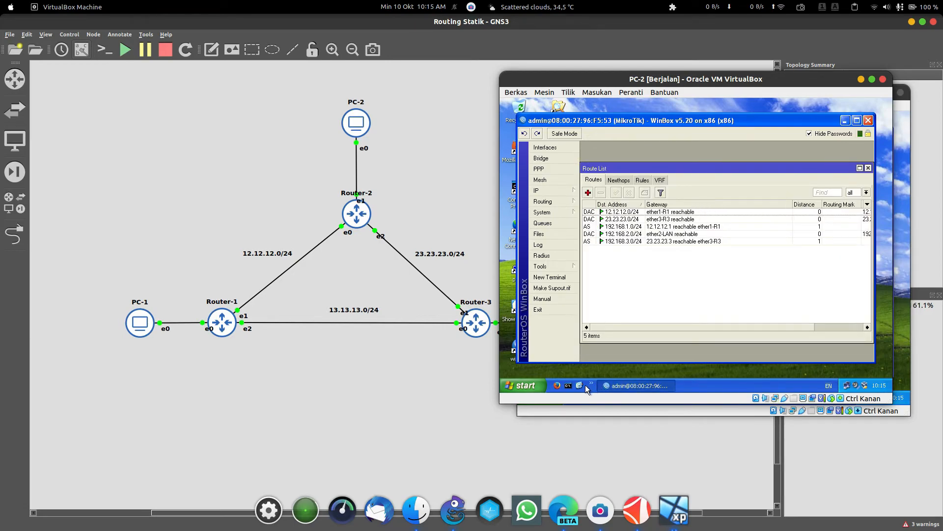
Bring up the PC-3 VirtualBox window, move it aside, and open Router-3's Route List.
mouse_move(765, 84)
left_mouse_down()
mouse_move(662, 88)
mouse_move(757, 89)
left_mouse_up()
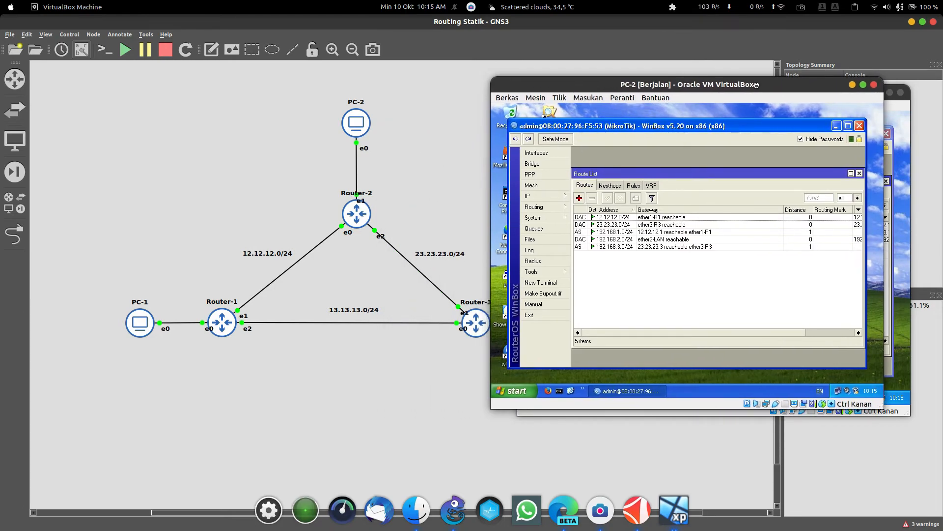
left_click(679, 501)
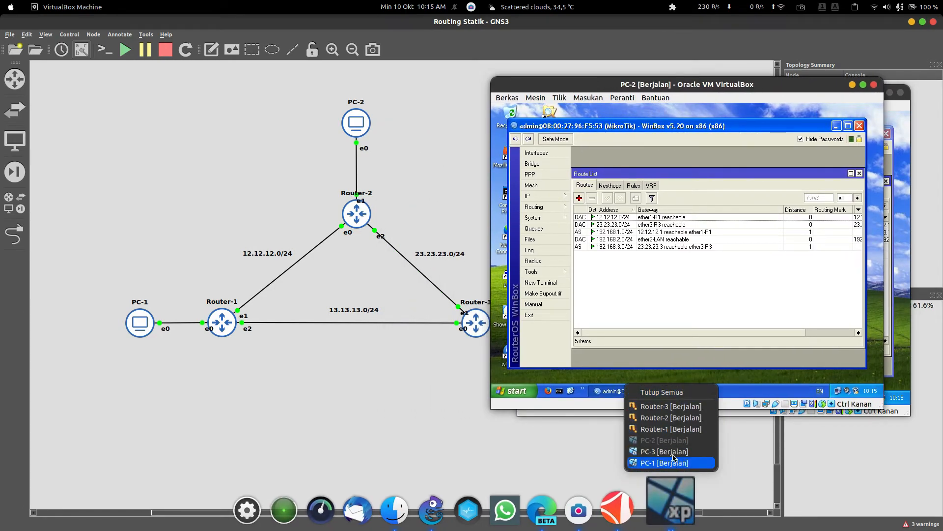
left_click(658, 450)
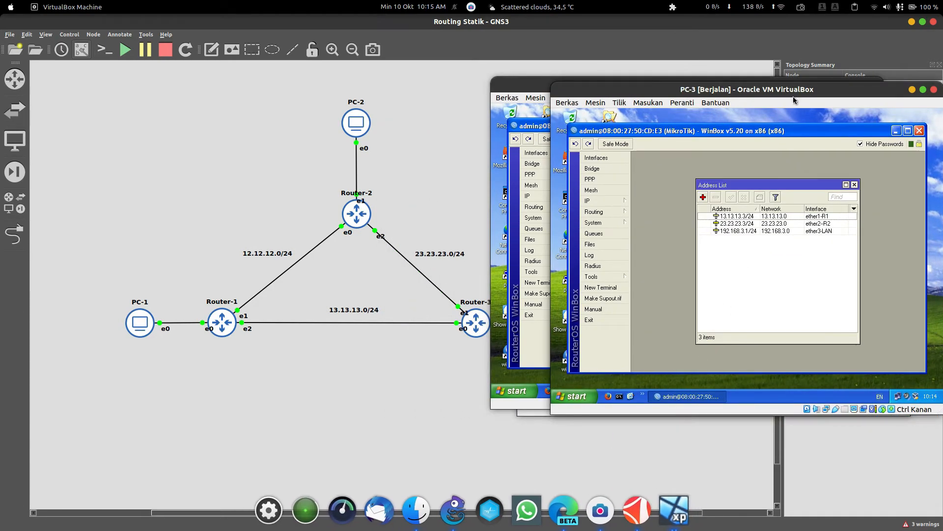
left_click_drag(793, 93, 734, 93)
left_click(563, 201)
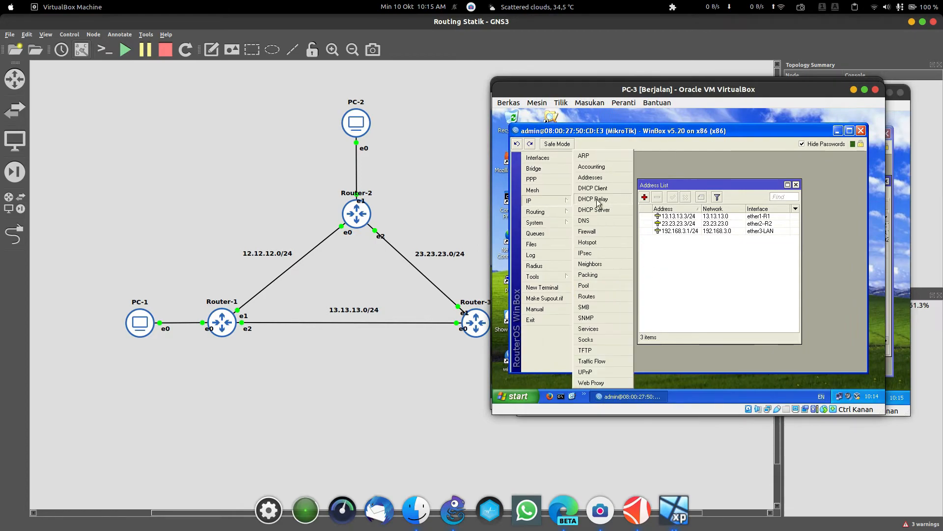
left_click(602, 294)
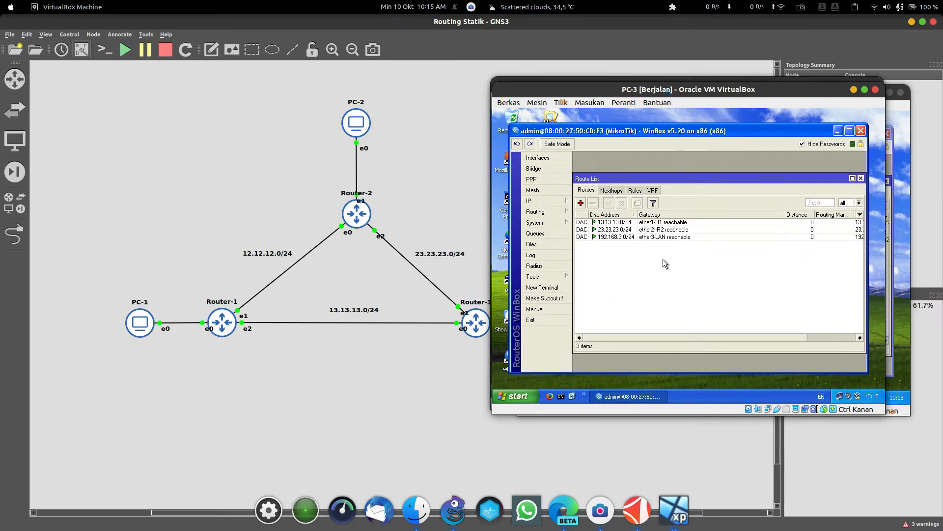
Add a static route on Router-3 to 192.168.2.0/24 through gateway 23.23.23.2.
left_click(581, 203)
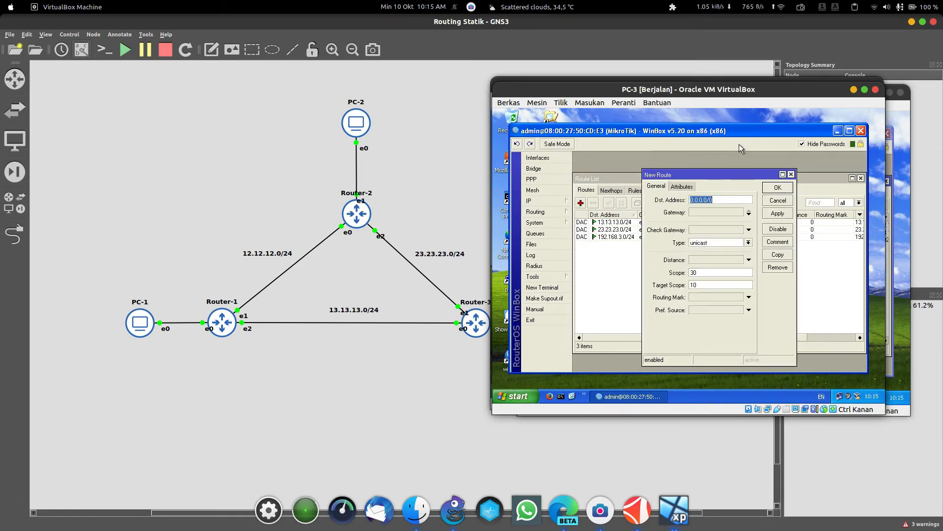
type("192.168.2.0")
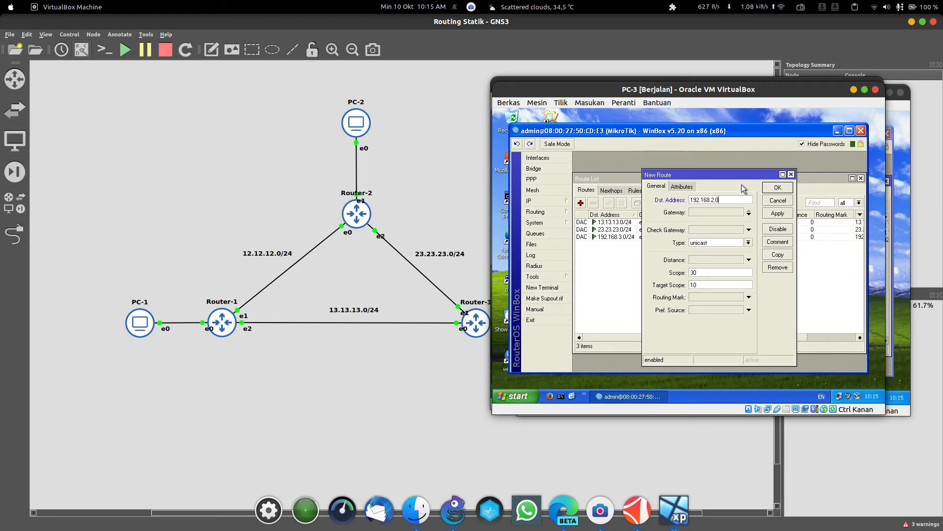
type("/24")
key("Tab")
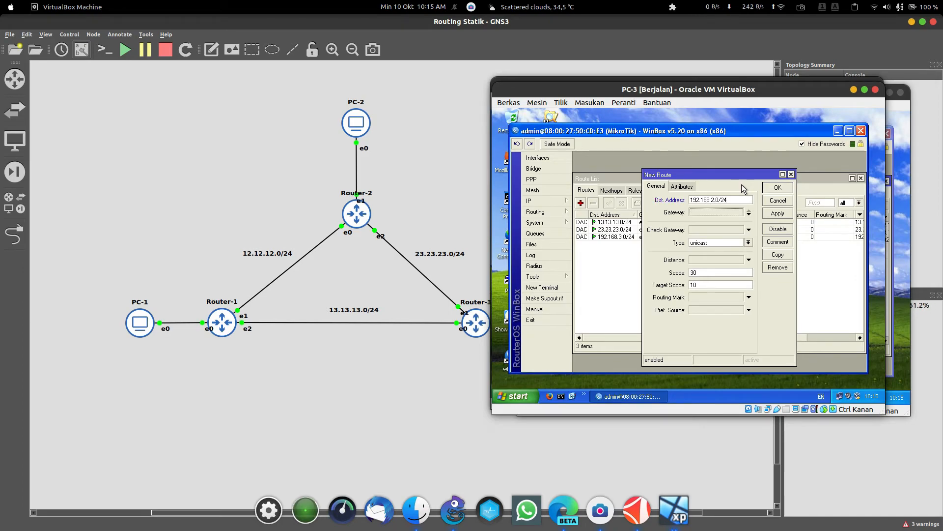
left_click(714, 212)
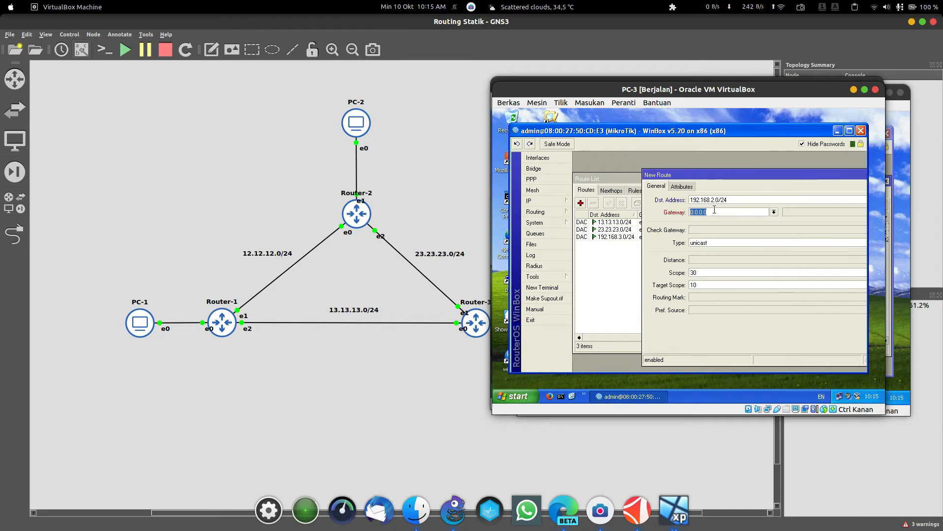
type("23")
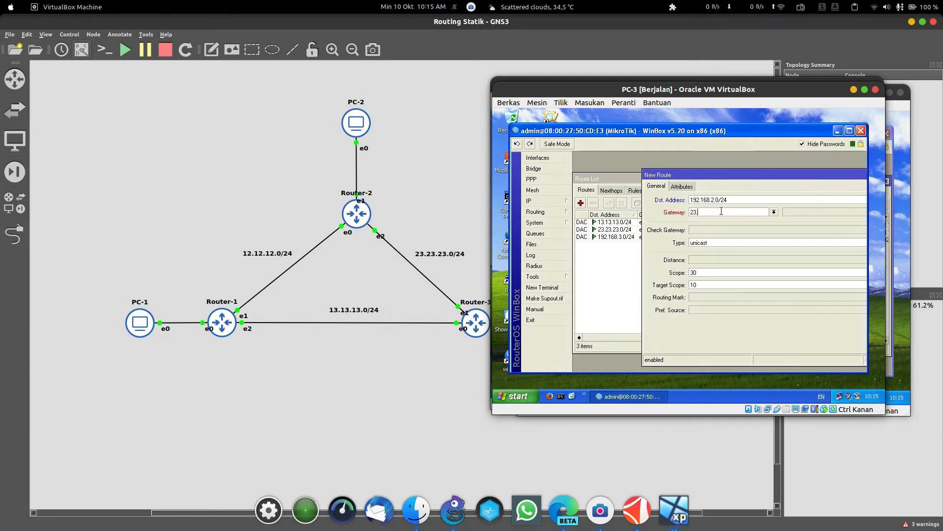
type(".23.23.2")
double_click(785, 175)
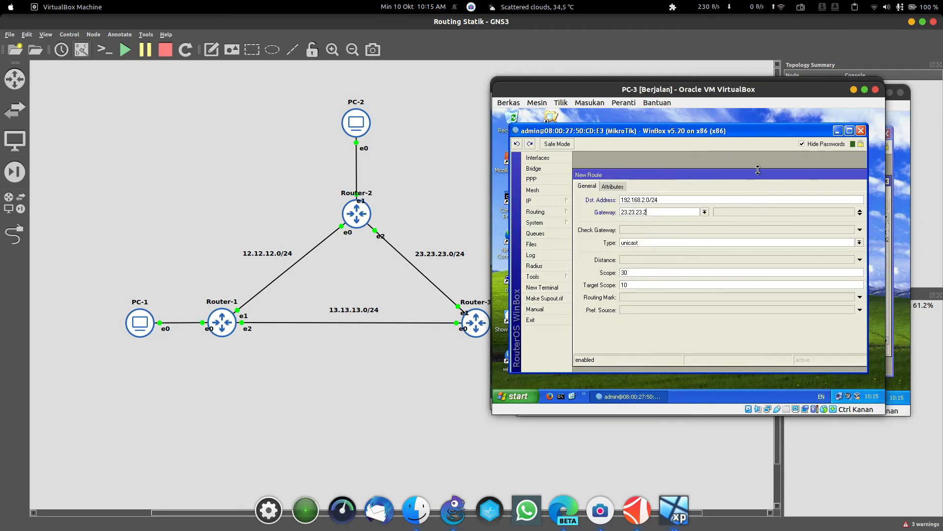
double_click(785, 175)
left_click(784, 184)
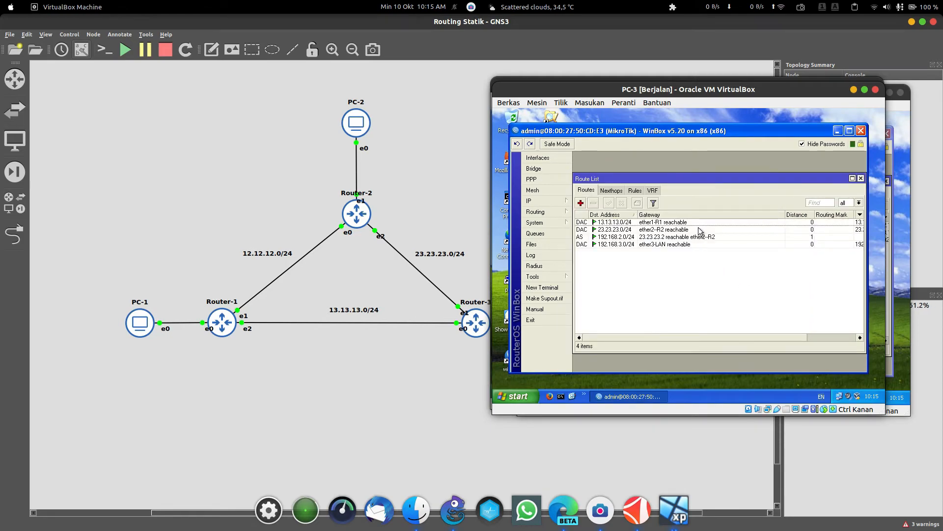
Add a static route on Router-3 to 192.168.1.0/24 through gateway 23.23.23.2.
left_click(580, 203)
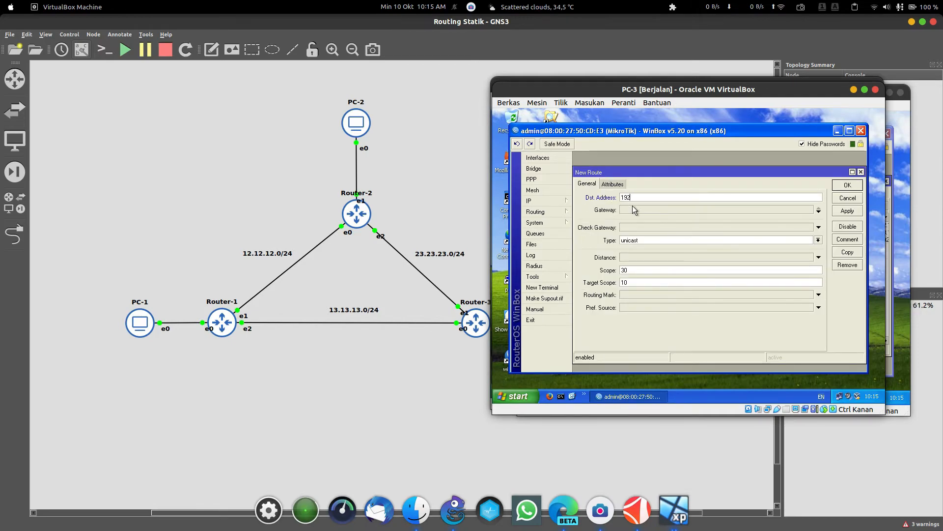
type("192.168")
type(".1")
type(".0/")
type("23")
left_click(632, 207)
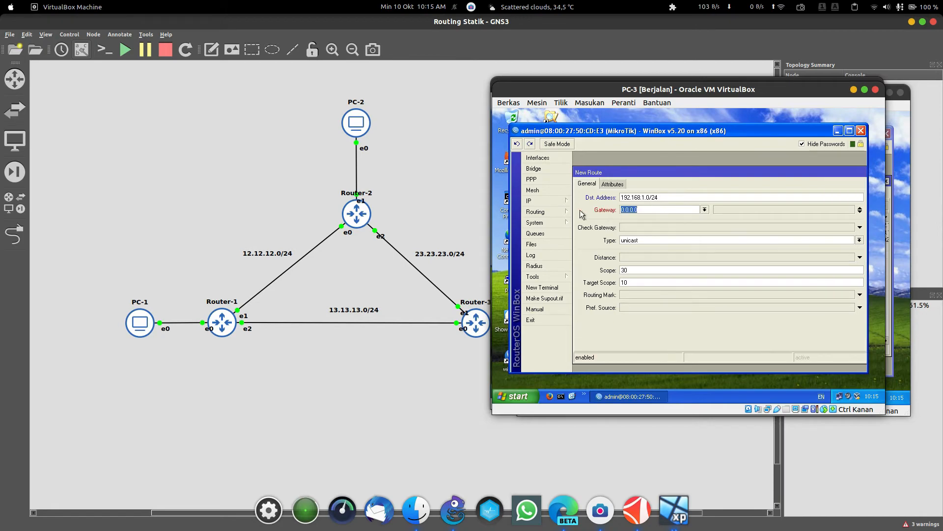
type("3.23")
key("BackSpace")
key("BackSpace")
key("BackSpace")
key("BackSpace")
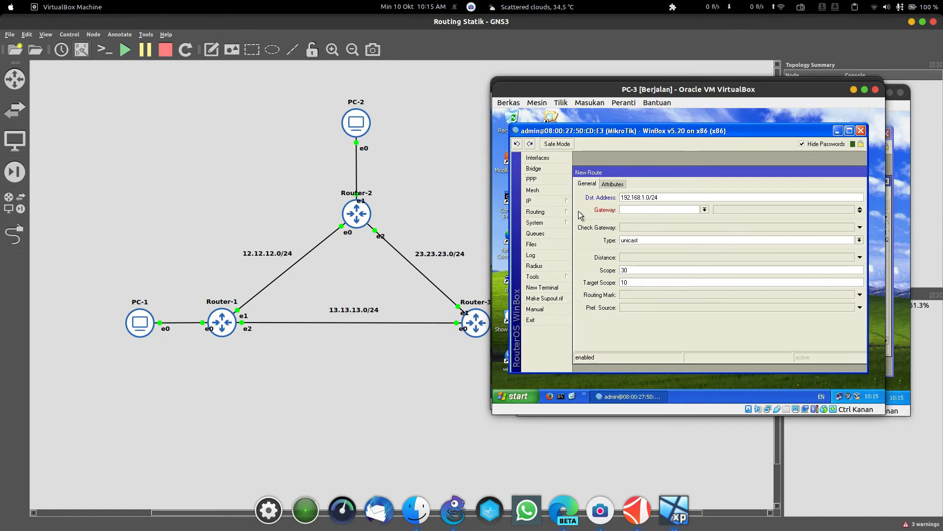
type("23.23.2")
left_click(835, 178)
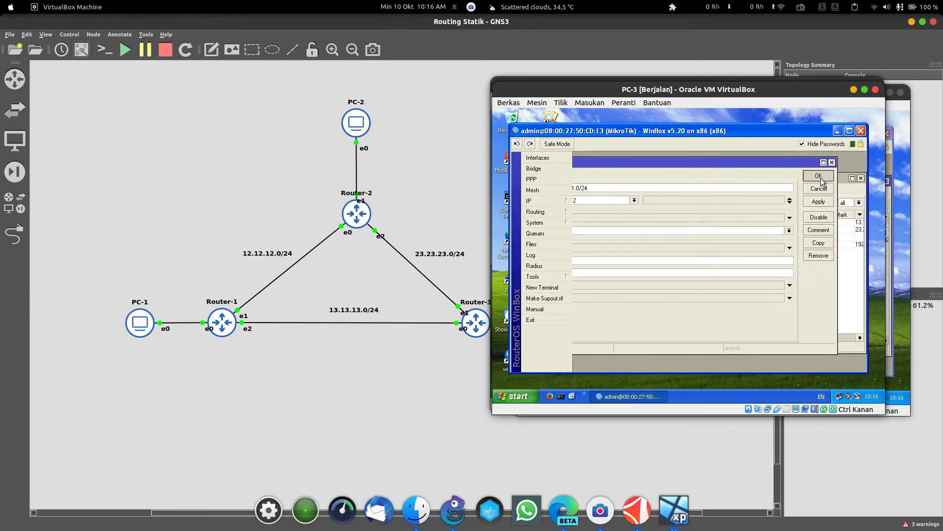
Minimize the PC-3 and PC-2 windows and open a Command Prompt on PC-1.
left_click_drag(725, 90, 711, 91)
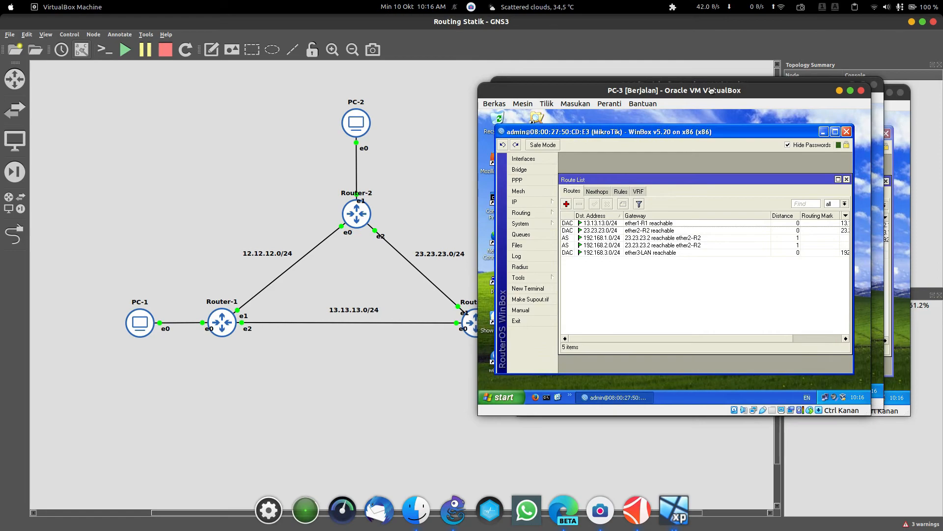
left_click(839, 90)
left_click(853, 85)
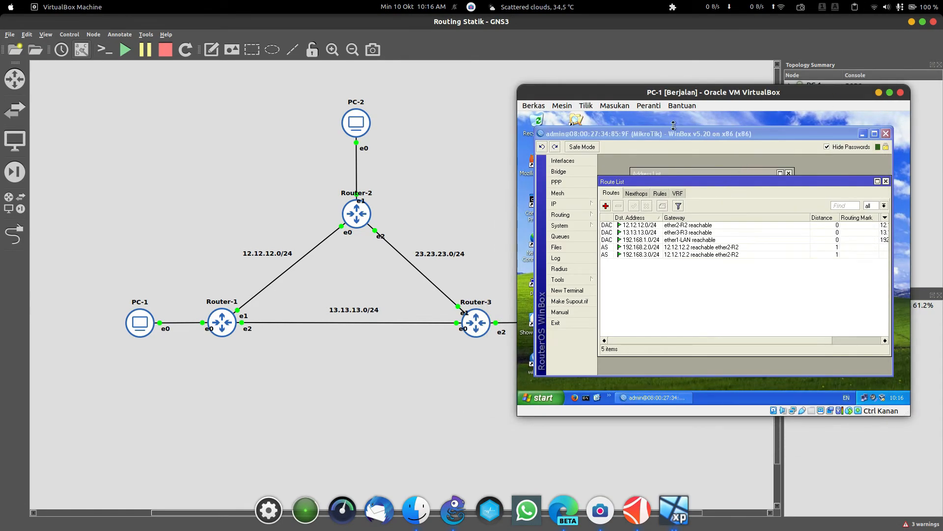
left_click(591, 397)
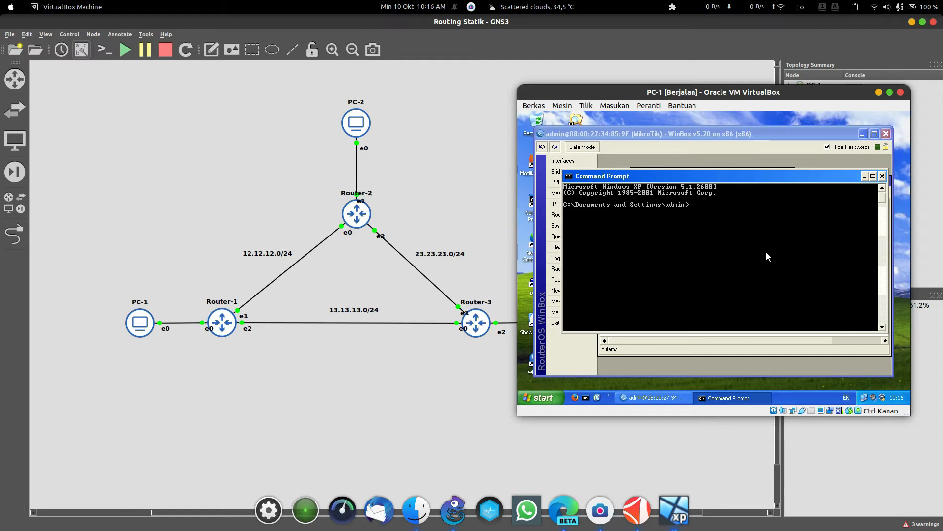
Ping PC-2 at 192.168.2.2 from PC-1's Command Prompt.
type("ping 192")
type(".168")
type(".1")
type(".1")
key("BackSpace")
key("BackSpace")
key("BackSpace")
type("2.2")
key("Return")
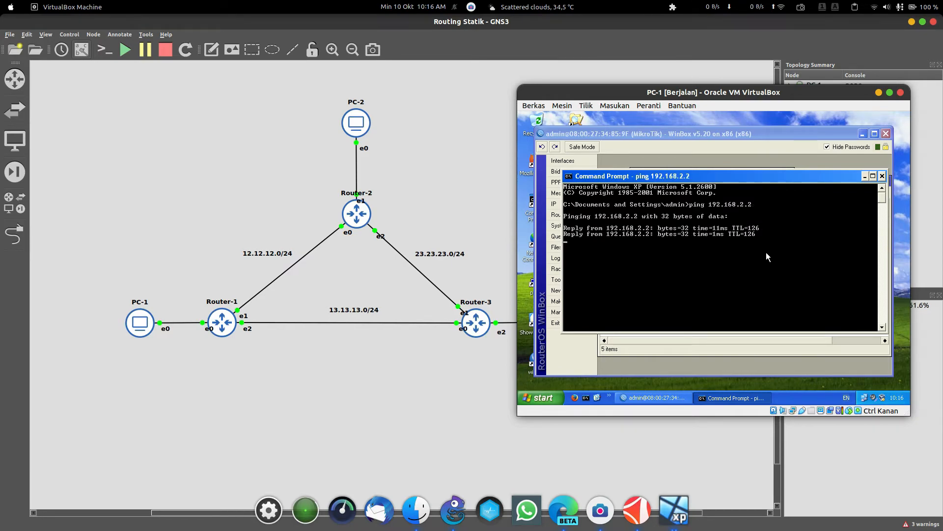
key("Return")
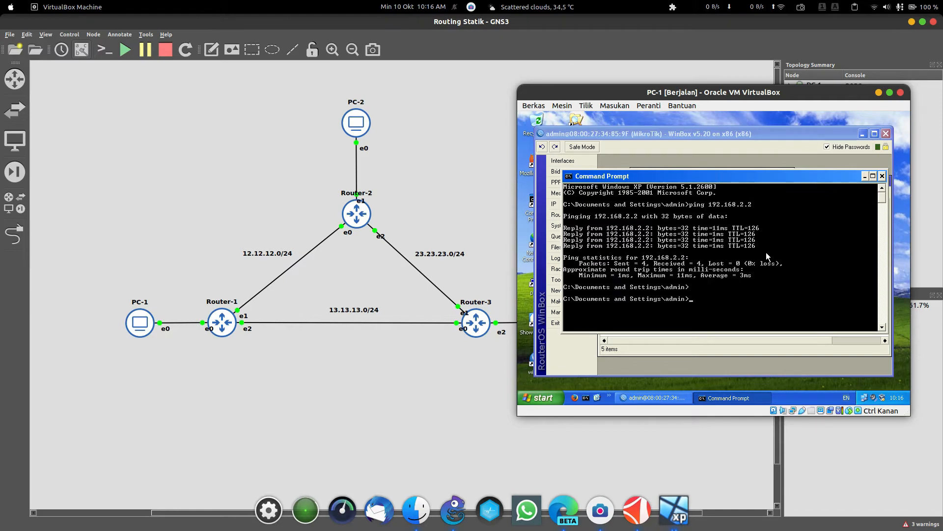
Ping PC-3 at 192.168.3.2 from PC-1 and stop the ping after a few replies.
type("ping 192.168.3.2")
key("Return")
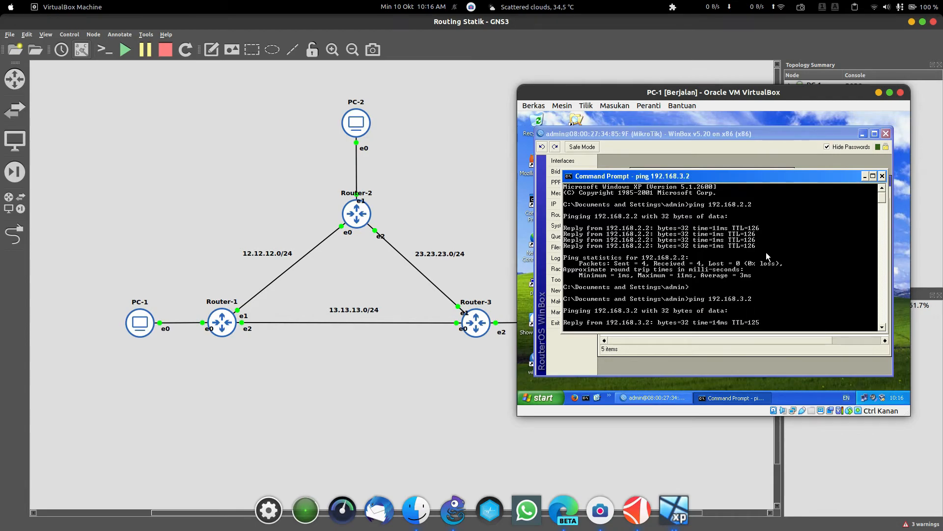
key("ctrl+c")
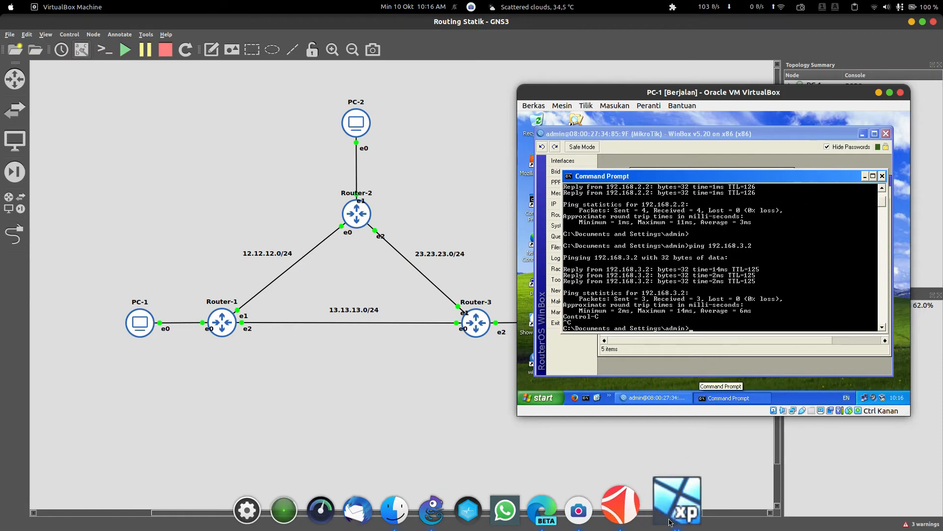
Switch to the PC-2 virtual machine and ping PC-1 at 192.168.1.2 from a new Command Prompt, stopping it early.
right_click(676, 503)
left_click(682, 442)
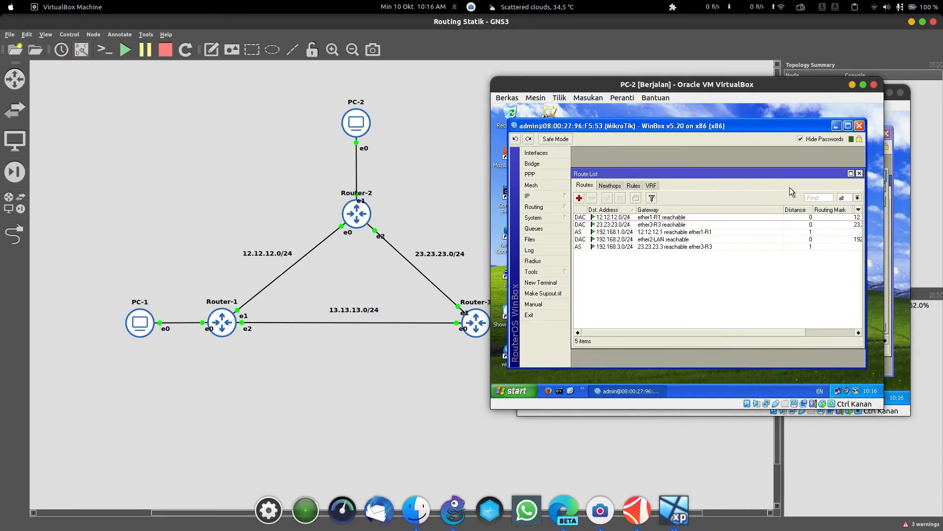
left_click(560, 391)
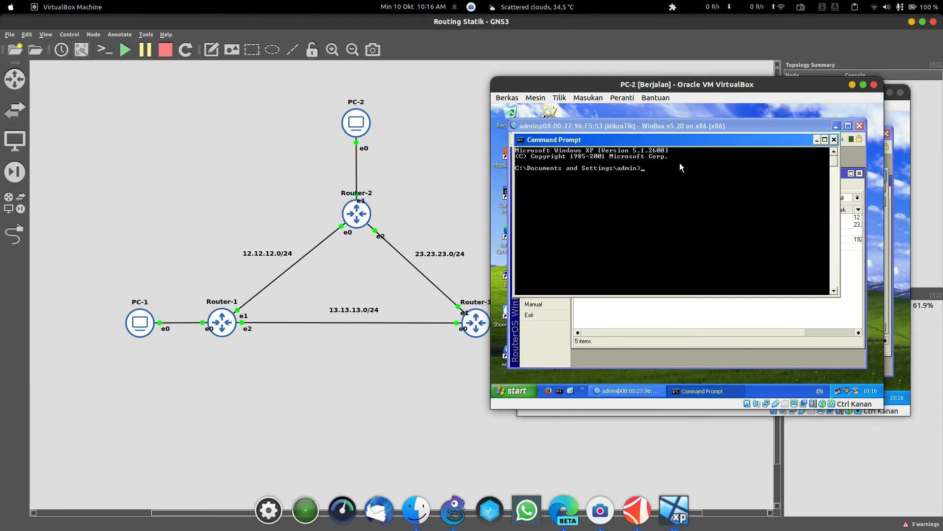
type("ping 192")
type("168.1.2")
key("Return")
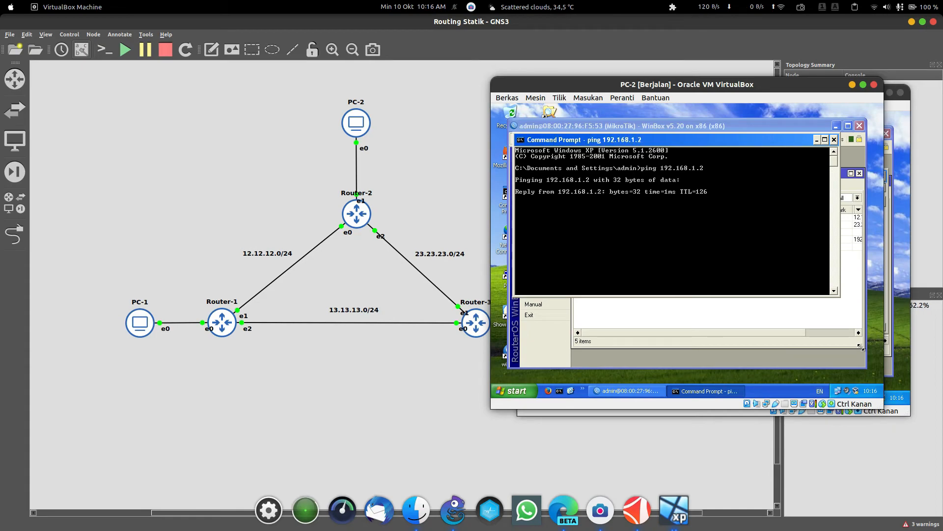
key("ctrl+c")
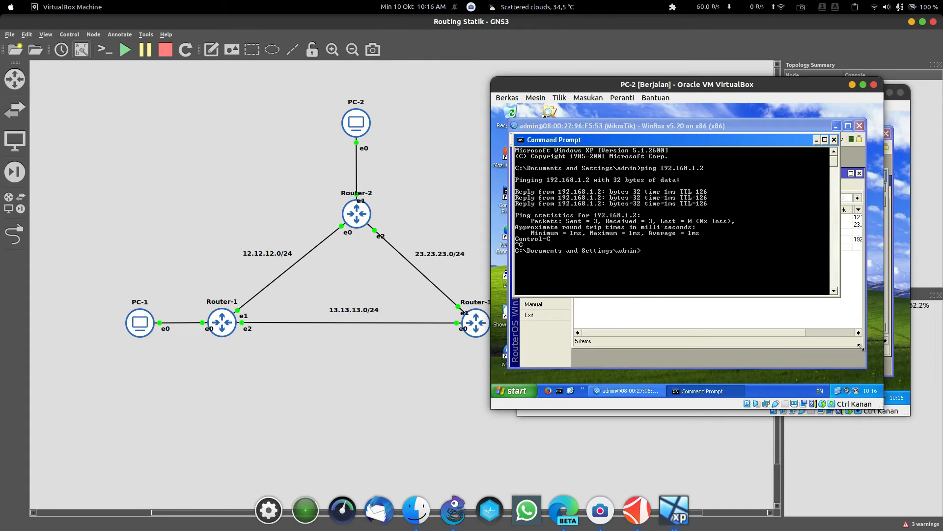
Ping PC-3 at 192.168.3.2 from PC-2 and stop the ping after a few replies.
key("Up")
key("BackSpace")
key("BackSpace")
type("3.")
key("Return")
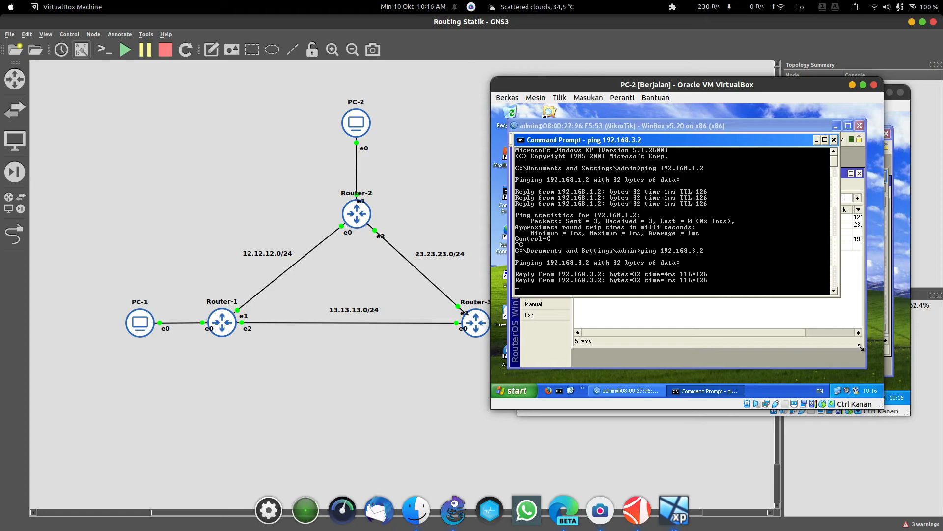
key("ctrl+c")
Switch to the PC-3 virtual machine and ping PC-1 at 192.168.1.2 from a new Command Prompt, stopping it early.
left_click(688, 504)
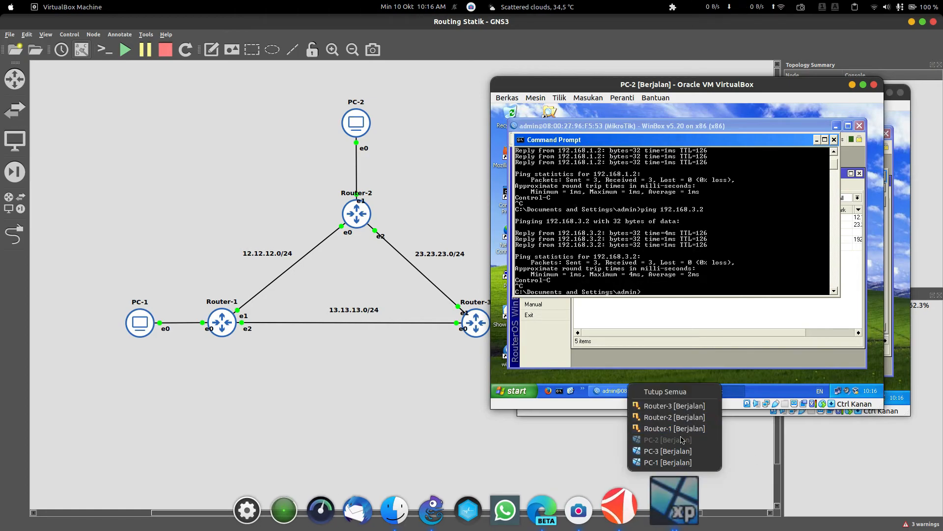
left_click(668, 450)
left_click(547, 398)
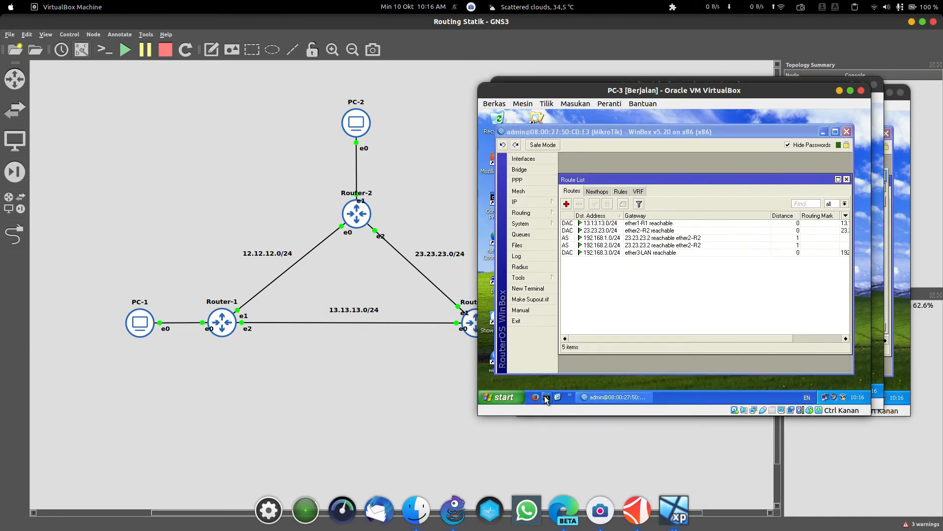
type("192")
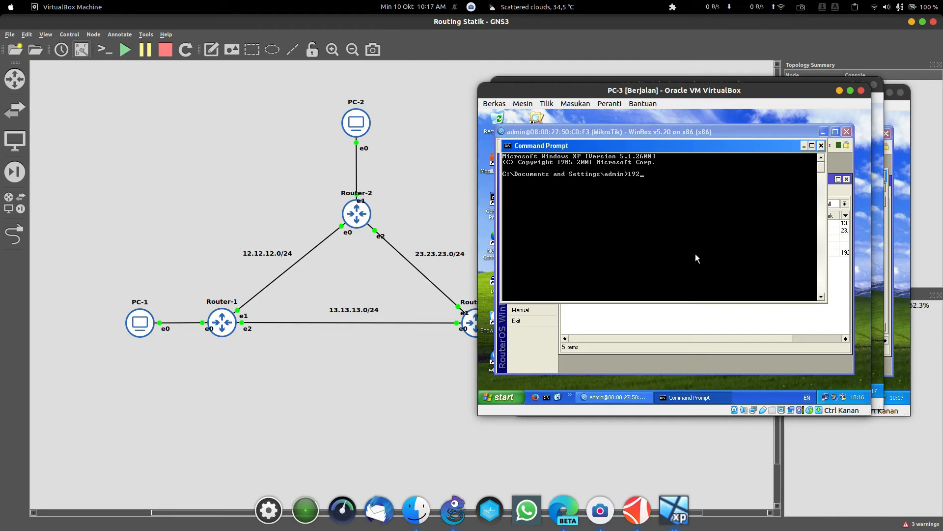
key("BackSpace")
key("BackSpace")
key("BackSpace")
type("ping 192.168.1.2")
key("Return")
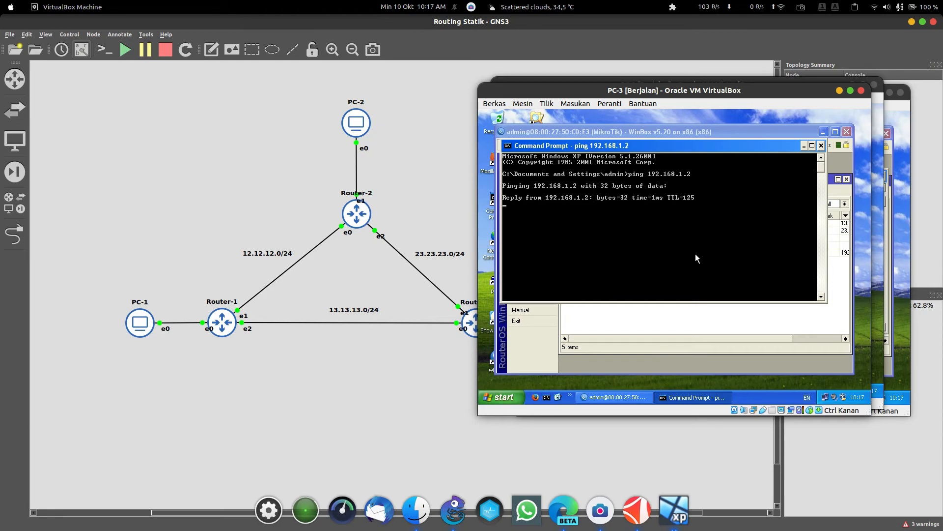
key("ctrl+c")
Ping PC-2 at 192.168.2.2 from PC-3 and stop the ping after a few replies.
key("Up")
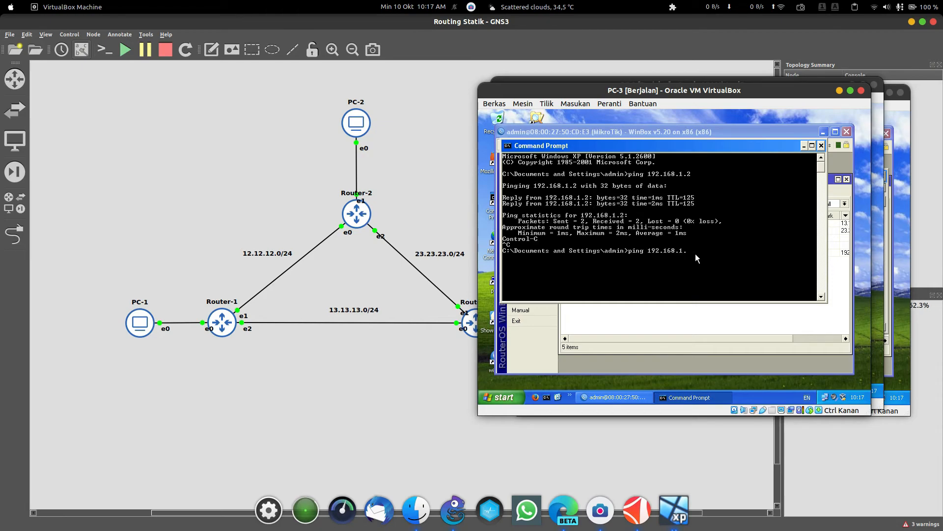
key("BackSpace")
key("BackSpace")
key("BackSpace")
key("Return")
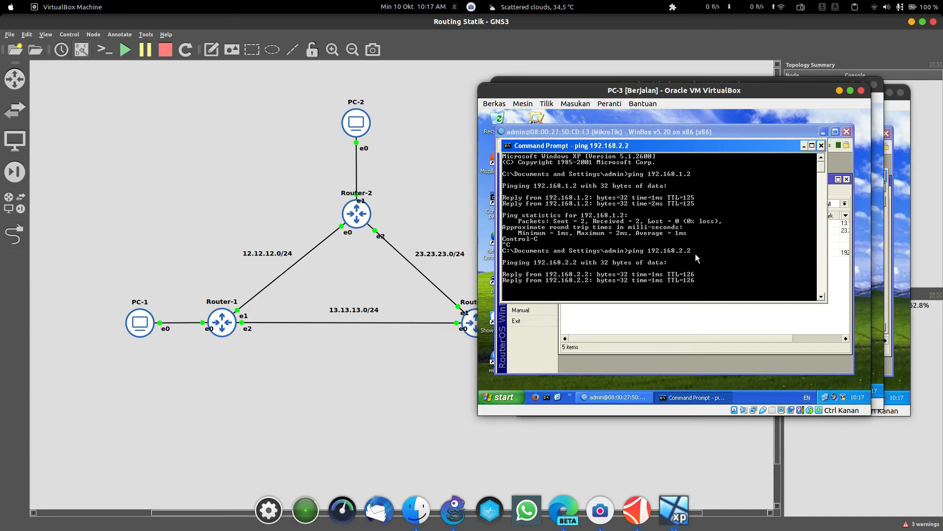
key("ctrl+c")
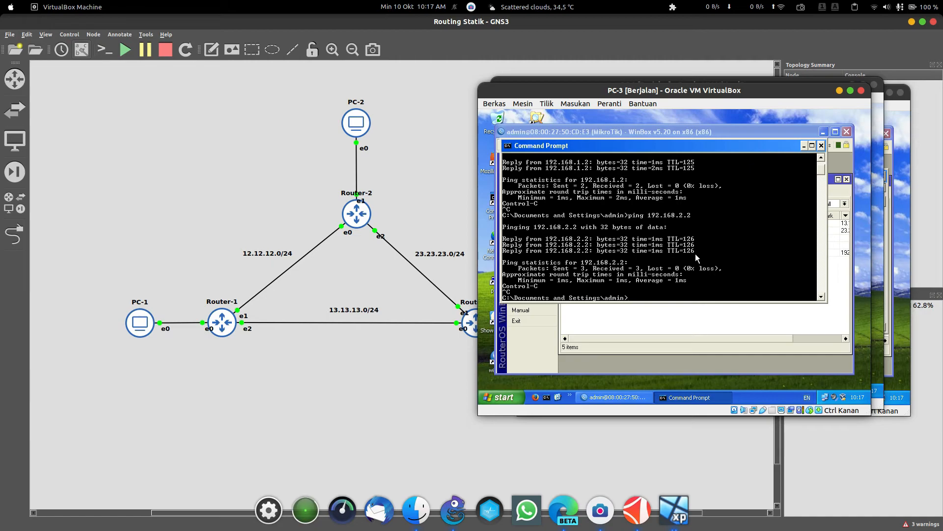
Clear PC-3's Command Prompt and trace the route to PC-2 at 192.168.2.2 with tracert.
scroll(695, 253, "down", 1)
left_click_drag(807, 96, 779, 88)
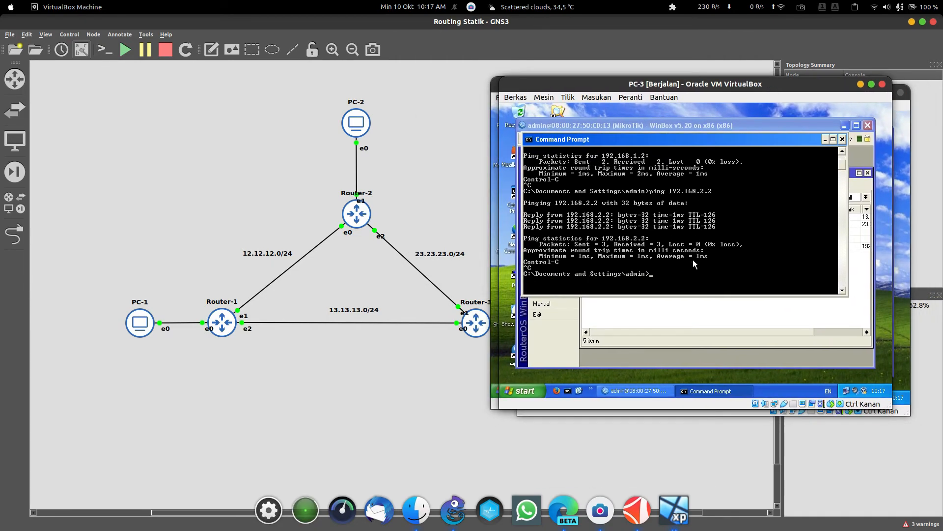
type("cls")
key("Return")
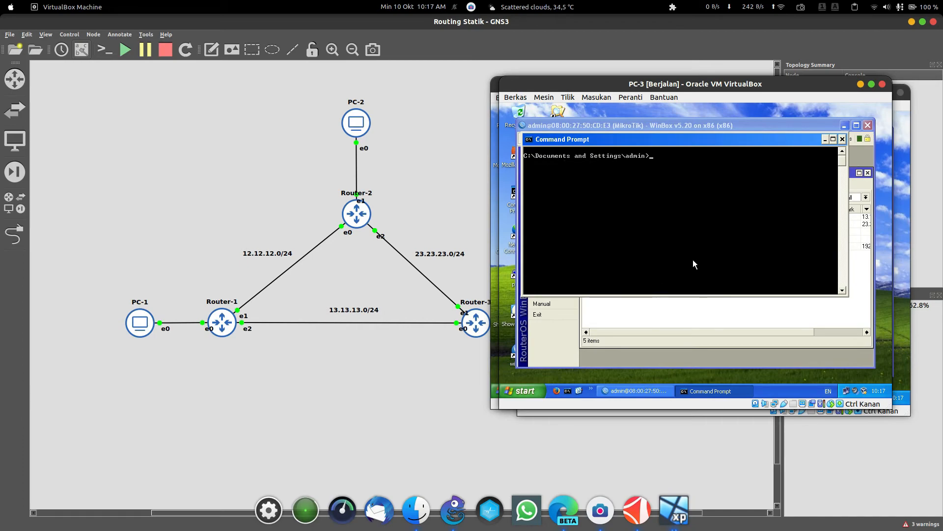
left_click_drag(742, 85, 744, 79)
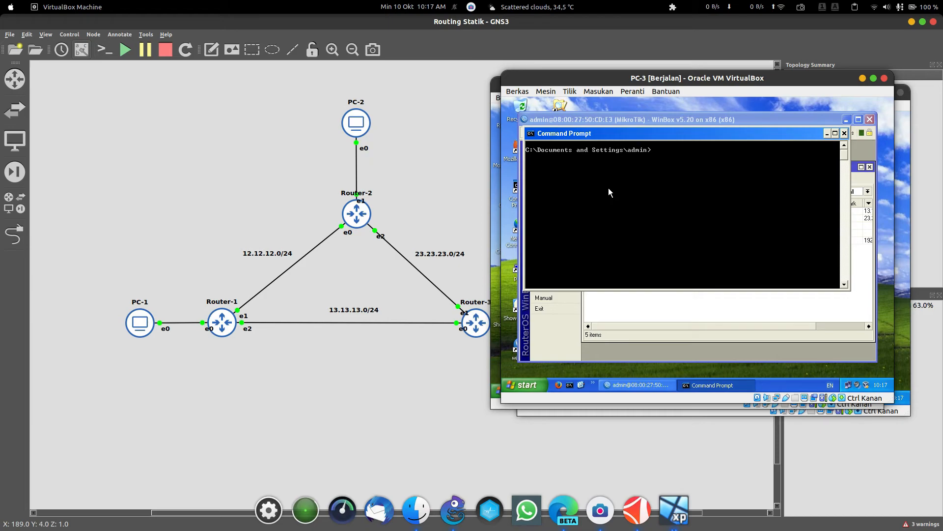
type("tracert 192.168.2.2")
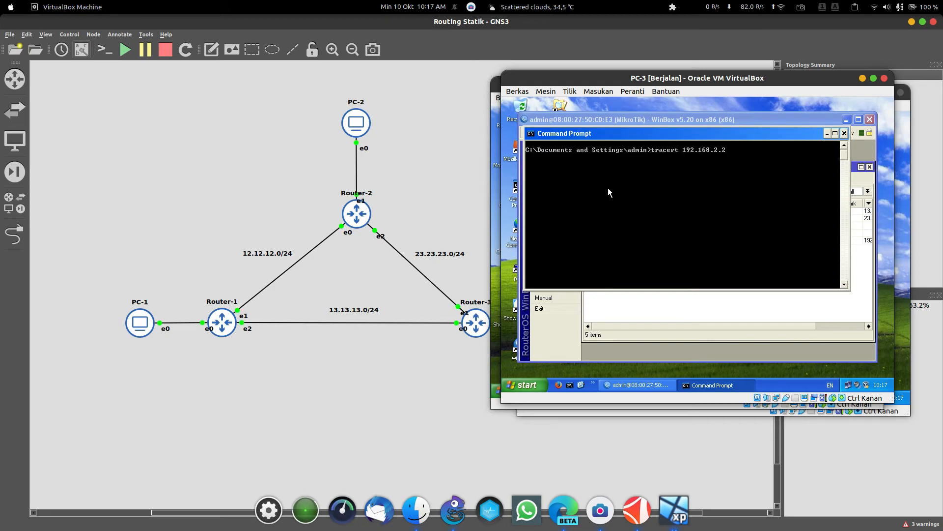
key("Return")
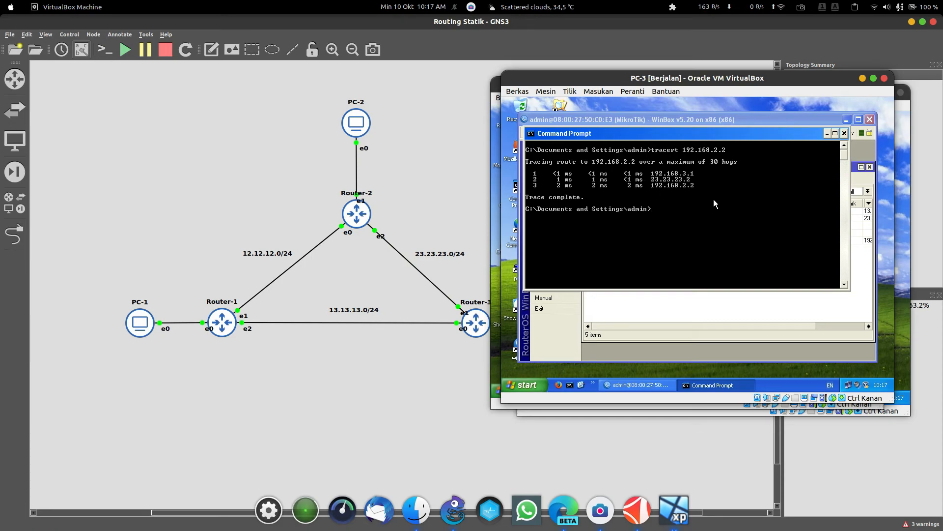
Trace the route from PC-3 to PC-1 at 192.168.1.2 with tracert.
key("Up")
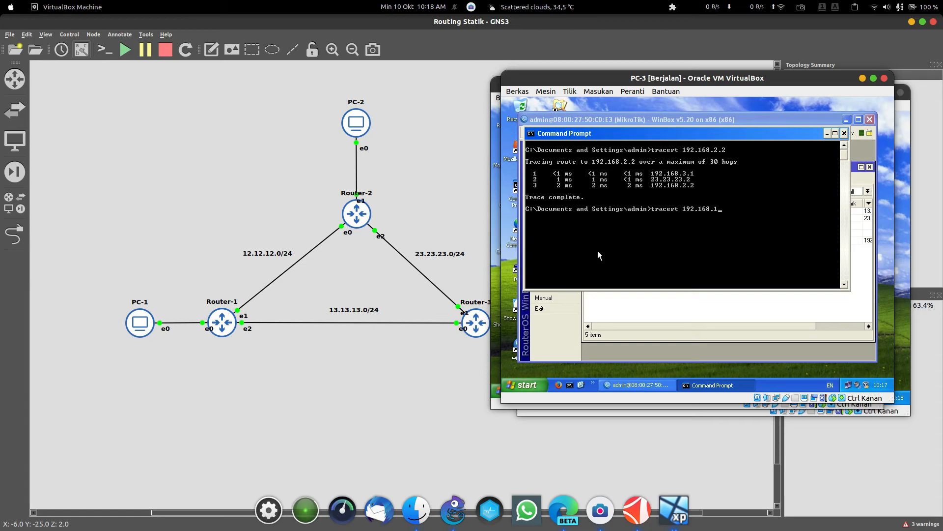
type(".2")
key("Return")
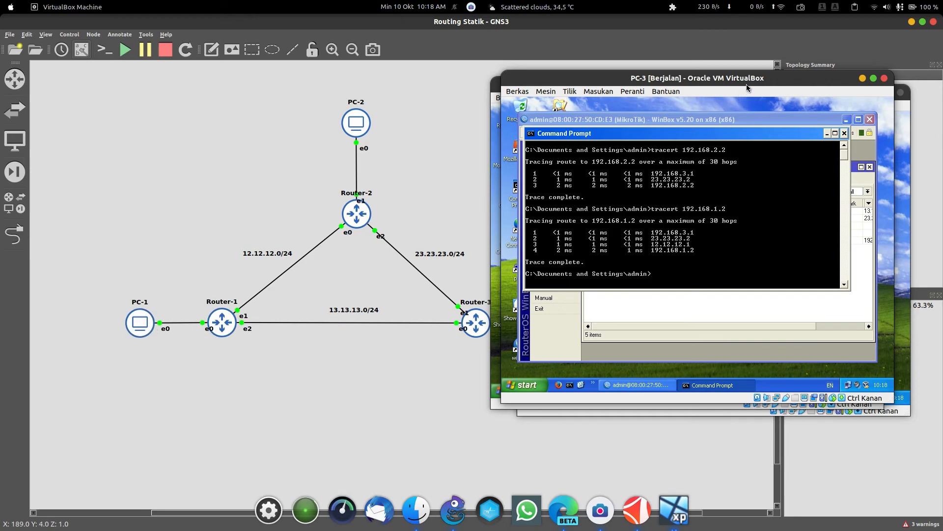
mouse_move(747, 87)
left_mouse_down()
mouse_move(657, 91)
mouse_move(745, 94)
left_mouse_up()
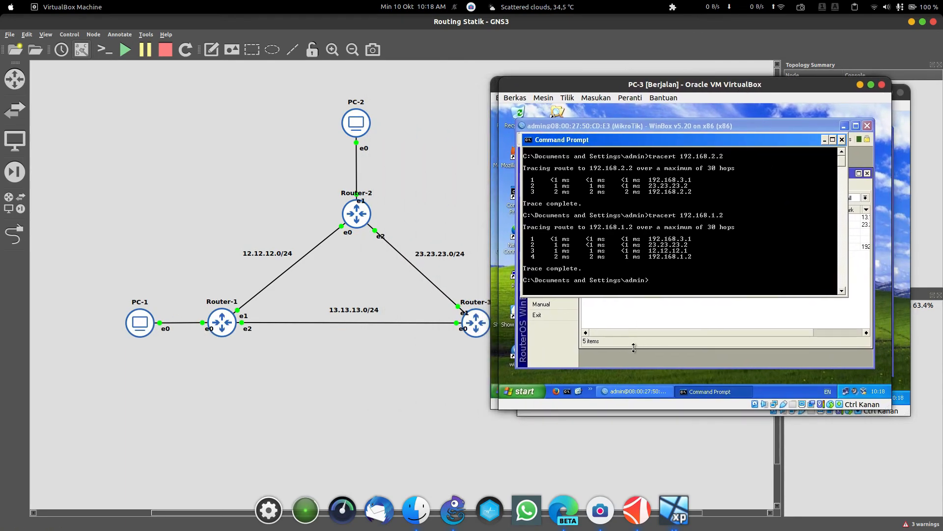
Return to WinBox on PC-3 and open the static route for 192.168.2.0/24 to check its gateway.
left_click(639, 391)
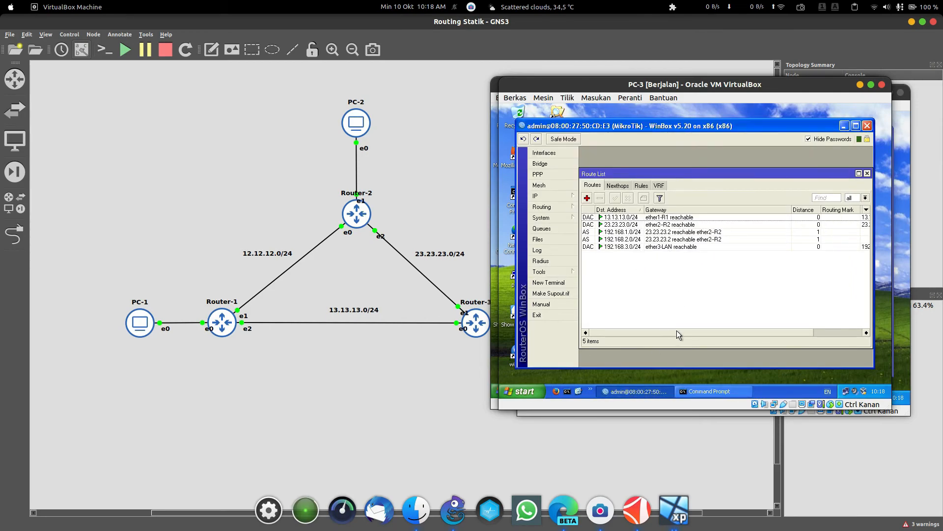
mouse_move(677, 332)
left_mouse_down()
mouse_move(736, 335)
mouse_move(661, 338)
left_mouse_up()
double_click(688, 239)
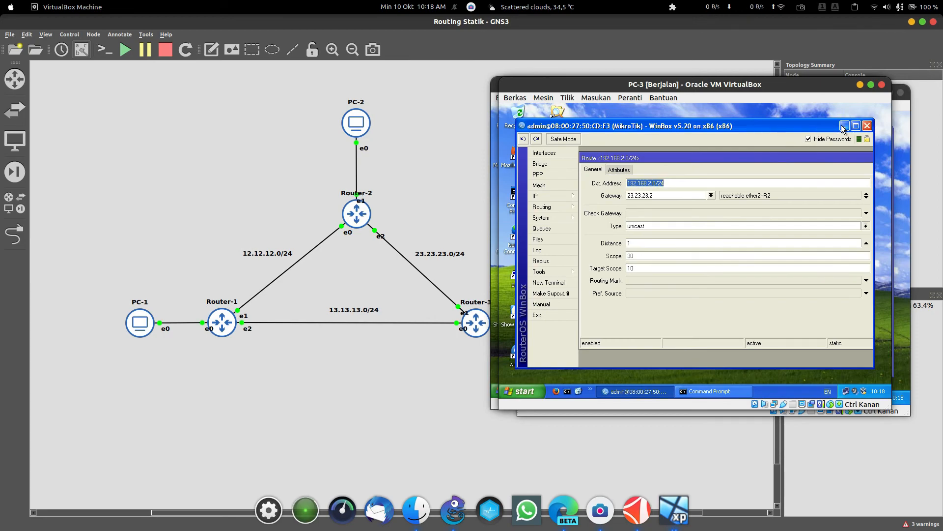
left_click_drag(845, 86, 787, 127)
Minimize the PC-3 virtual machine, restore it, and bring its Command Prompt forward to review the traces.
left_click(776, 96)
scroll(395, 285, "down", 1)
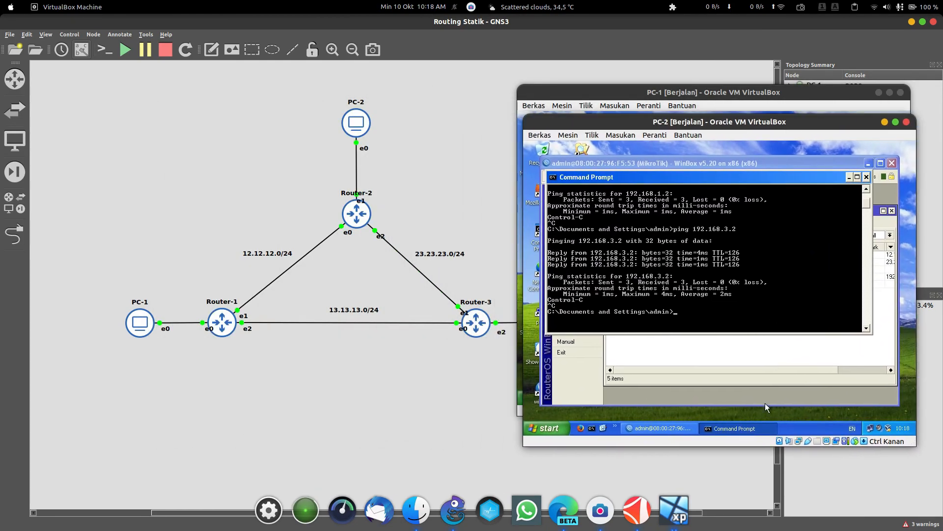
right_click(676, 508)
left_click(687, 453)
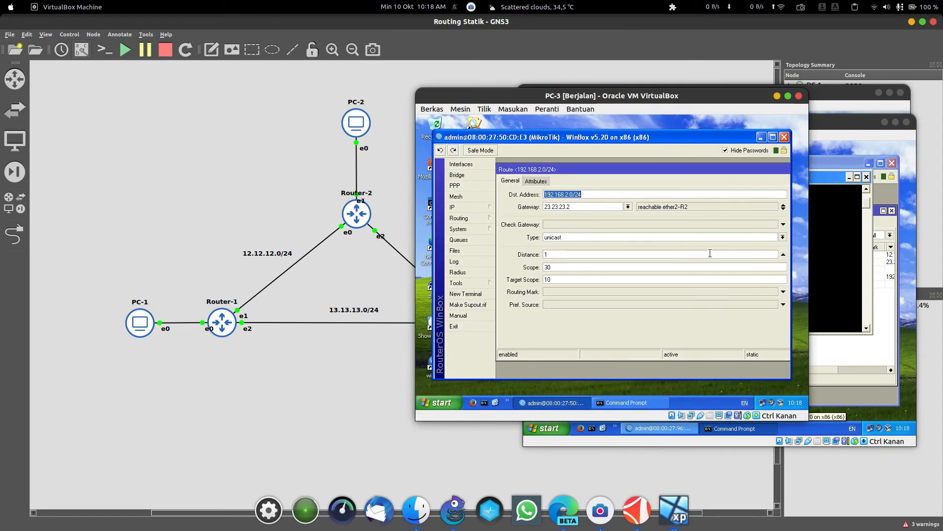
left_click(634, 402)
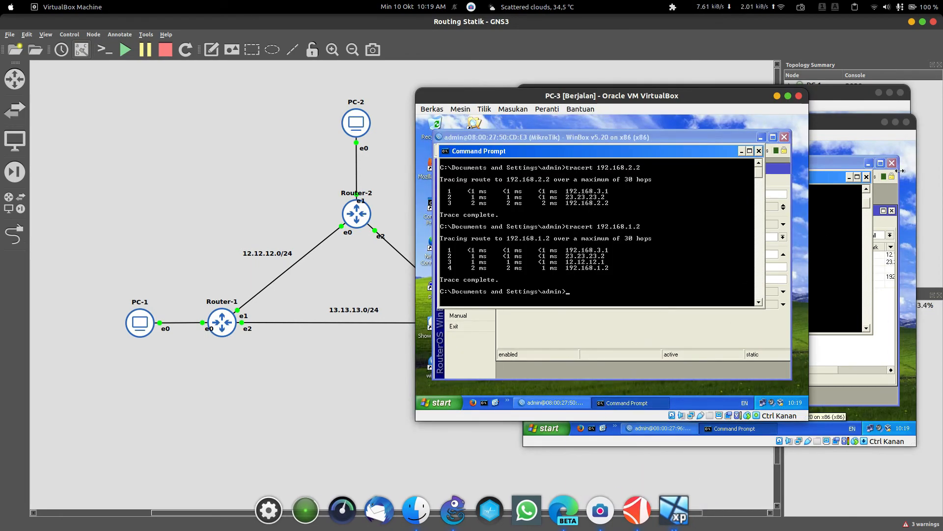
Switch to the PC-2 virtual machine and trace the route to PC-1 at 192.168.1.2 with tracert.
left_click(777, 96)
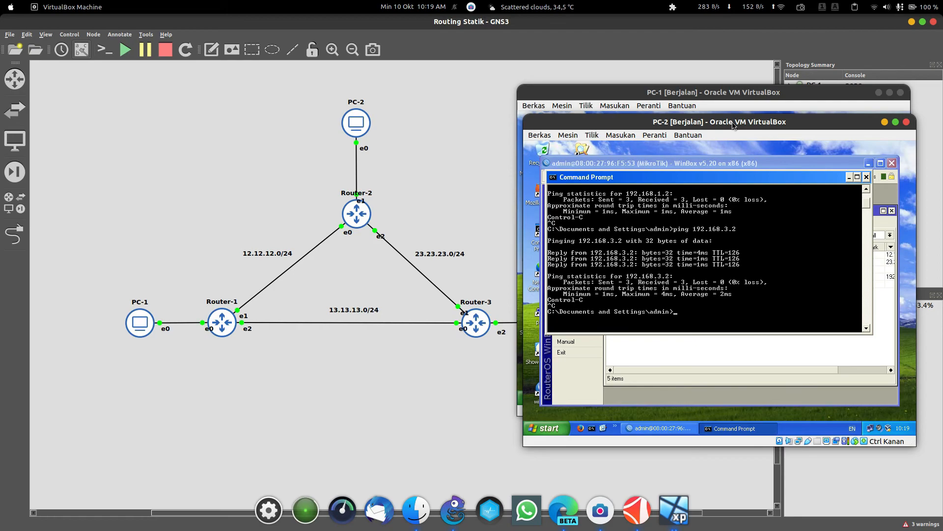
type("tracert")
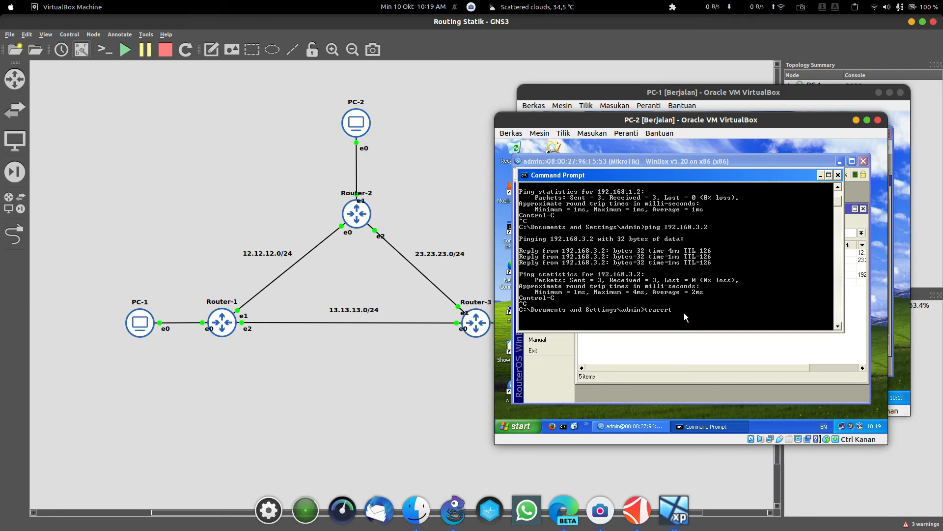
type(" 192.168.1.2")
key("Return")
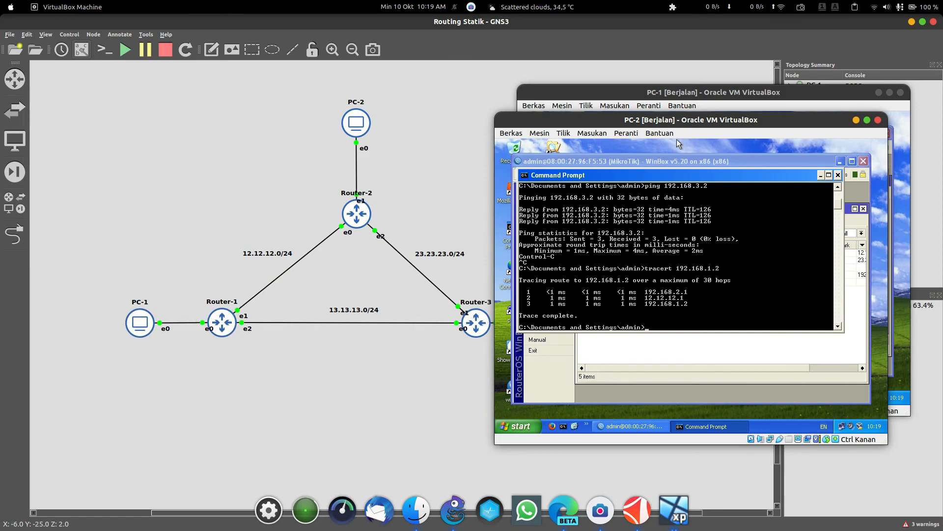
Trace the route from PC-2 to PC-3 at 192.168.3.2 with tracert.
key("Up")
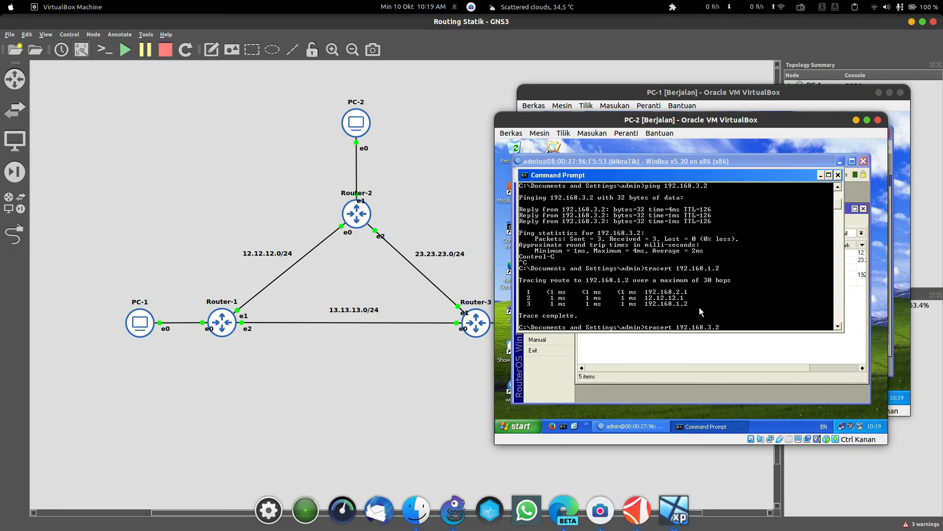
type(".2")
key("Return")
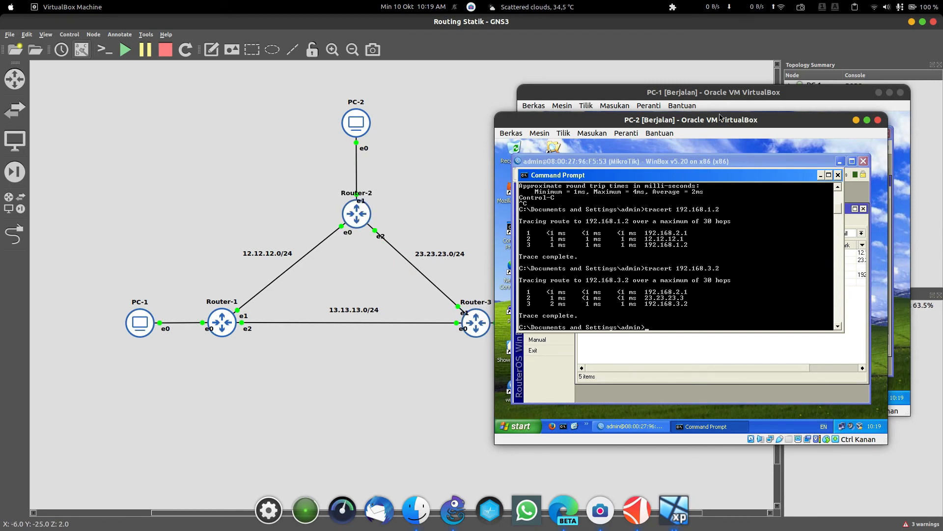
Move the PC-2 window aside and minimize PC-1 to compare PC-2's traces with the full topology.
left_click_drag(696, 122, 719, 118)
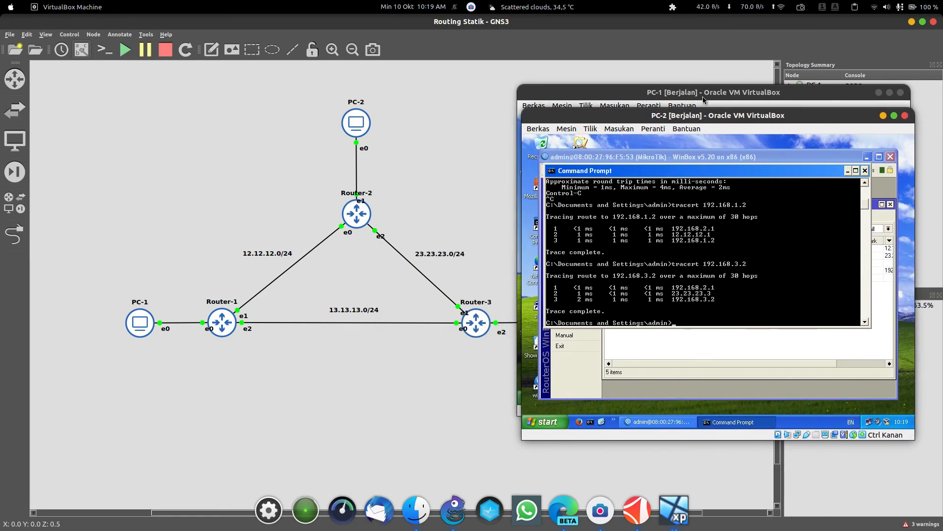
left_click_drag(697, 94, 326, 135)
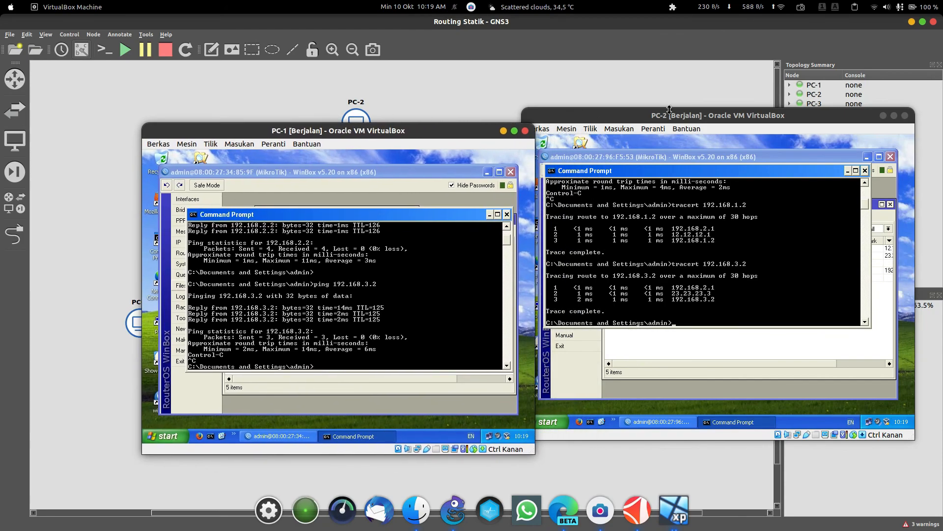
left_click_drag(685, 121, 753, 104)
left_click(504, 131)
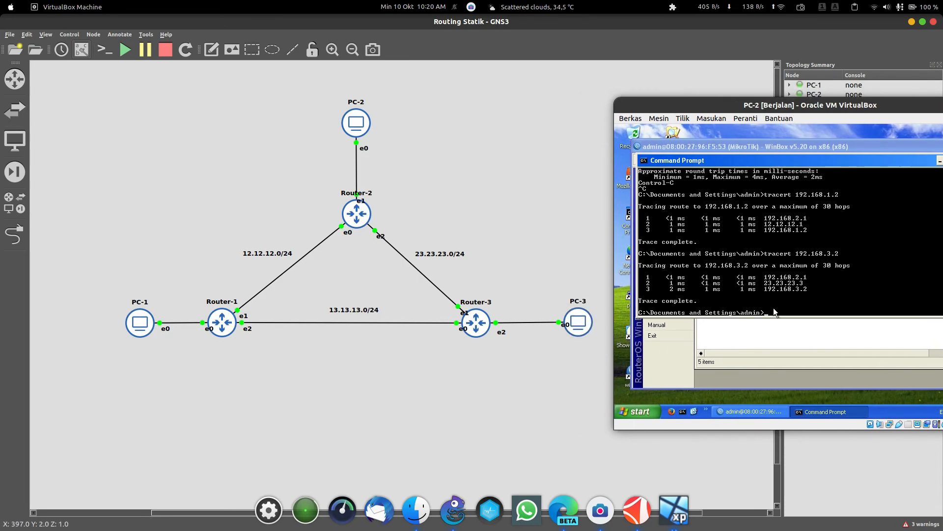
Restore the PC-1 virtual machine, minimize PC-2, and place PC-1's window beside the topology.
left_click(677, 511)
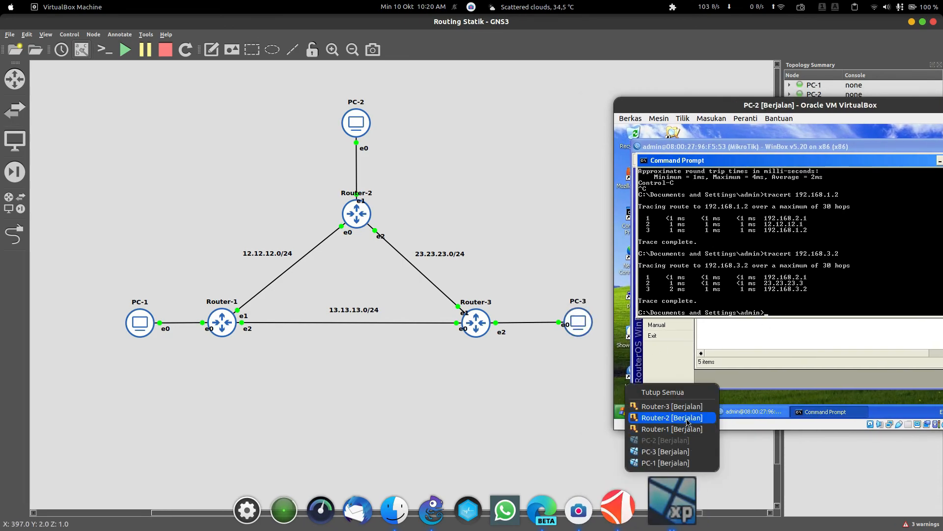
left_click(668, 463)
left_click_drag(444, 139, 546, 128)
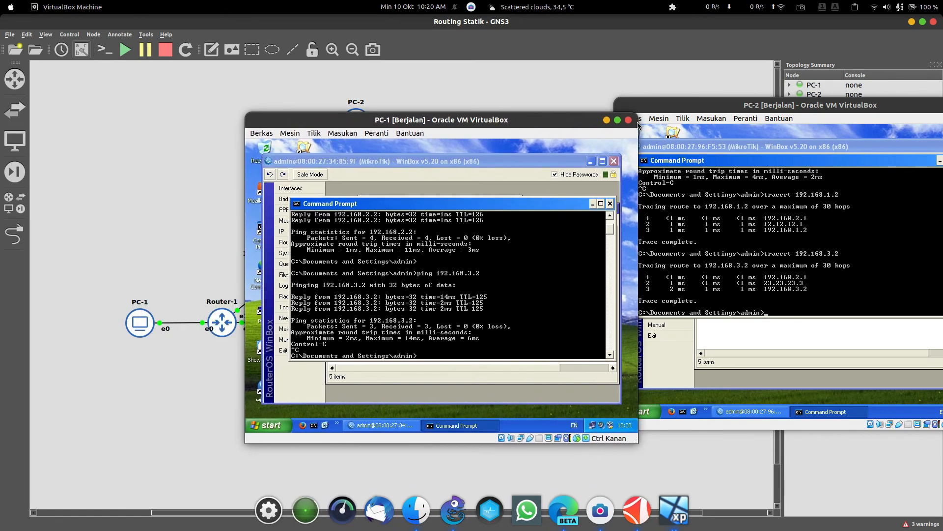
left_click_drag(855, 106, 671, 98)
left_click(792, 101)
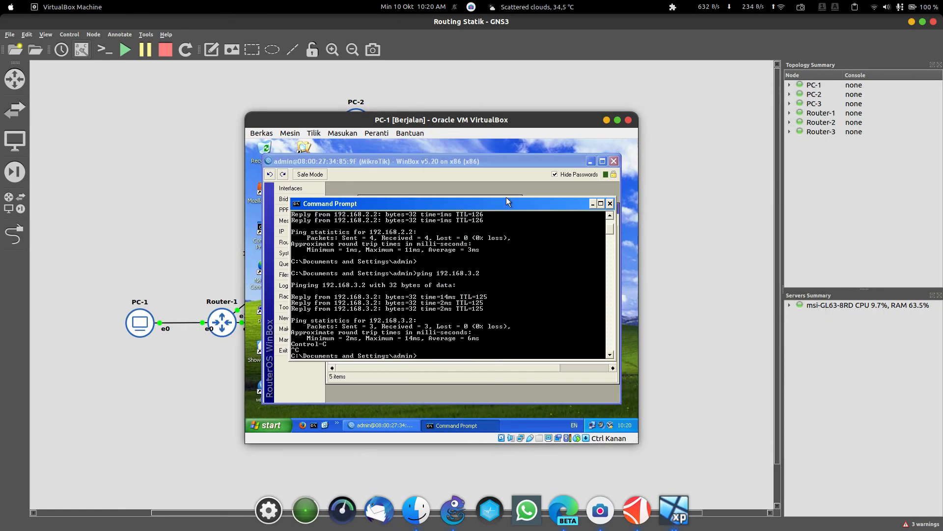
left_click_drag(504, 120, 751, 86)
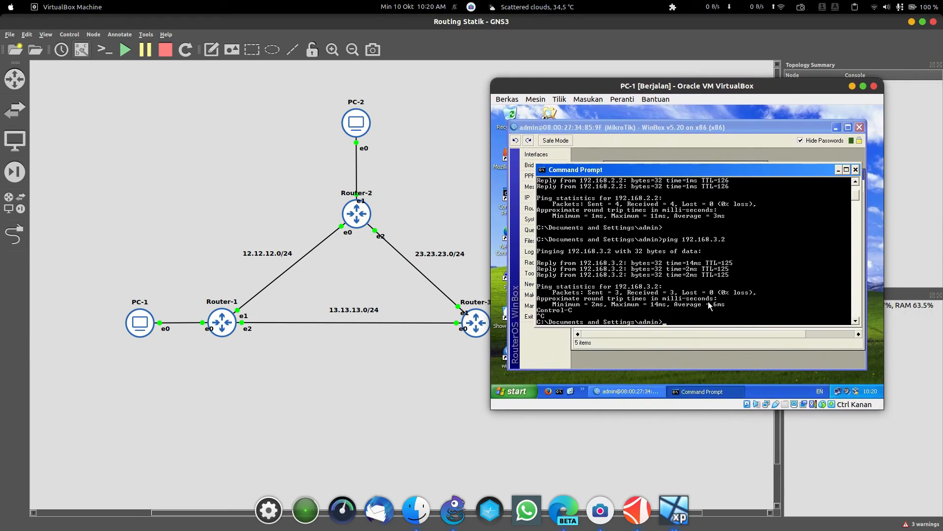
Clear PC-1's Command Prompt and trace the route to PC-2 at 192.168.2.2 with tracert.
type("ls")
key("Return")
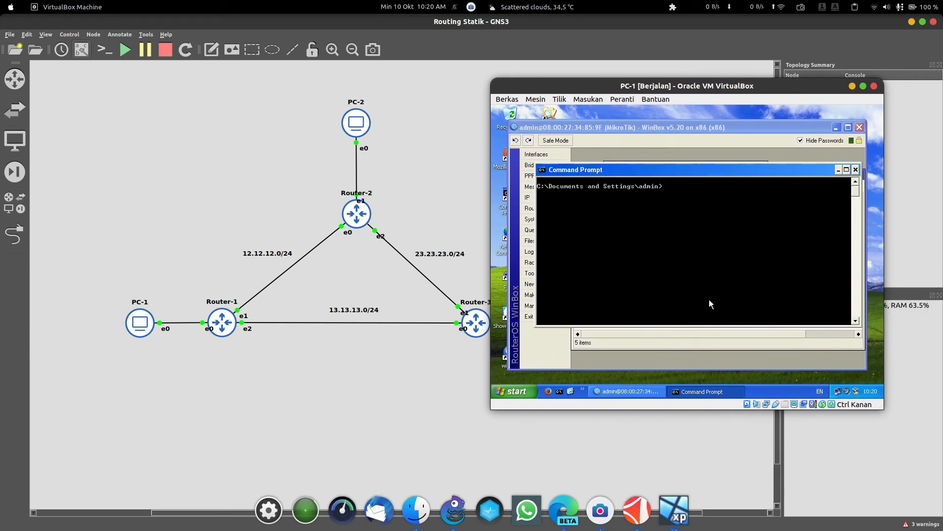
type("tracert 192.168.")
key("BackSpace")
type("2.2")
key("Return")
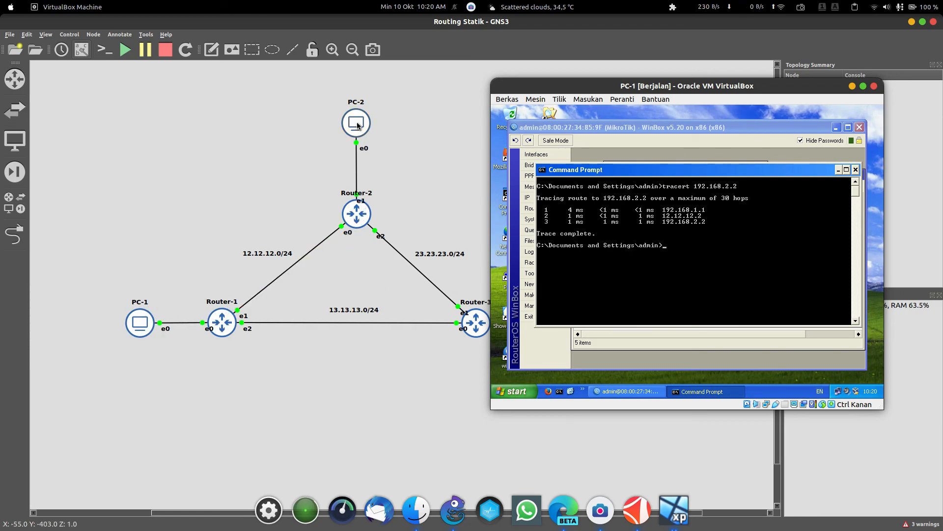
Trace the route from PC-1 to PC-3 at 192.168.3.2 with tracert.
type("tracert 192.168.2")
type(".2")
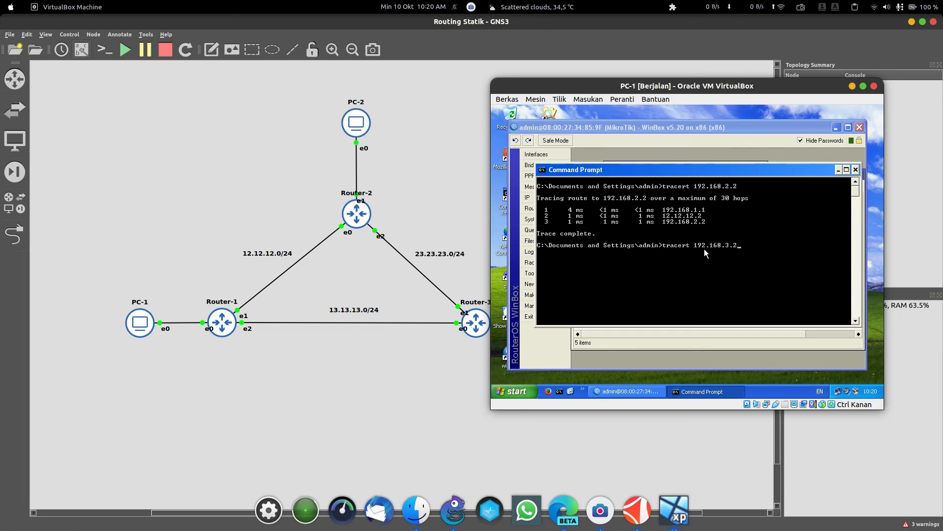
key("Return")
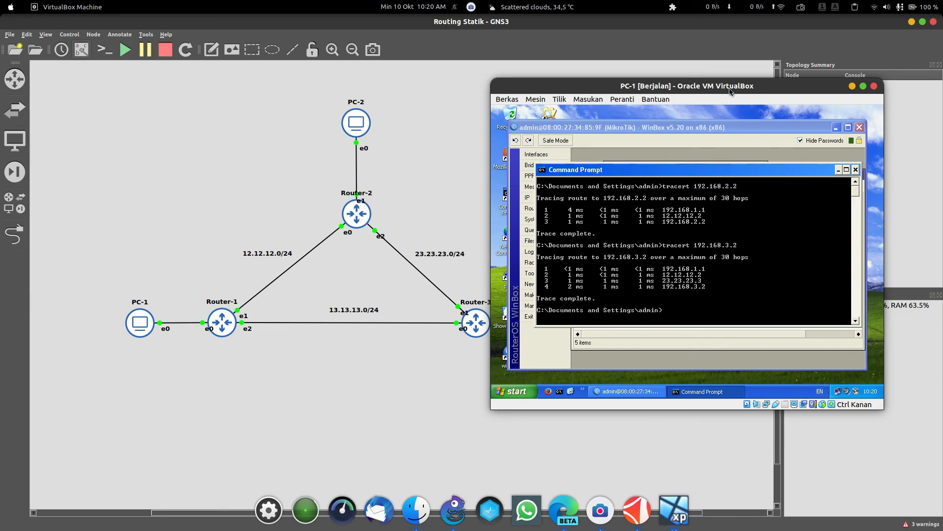
left_click_drag(731, 90, 773, 108)
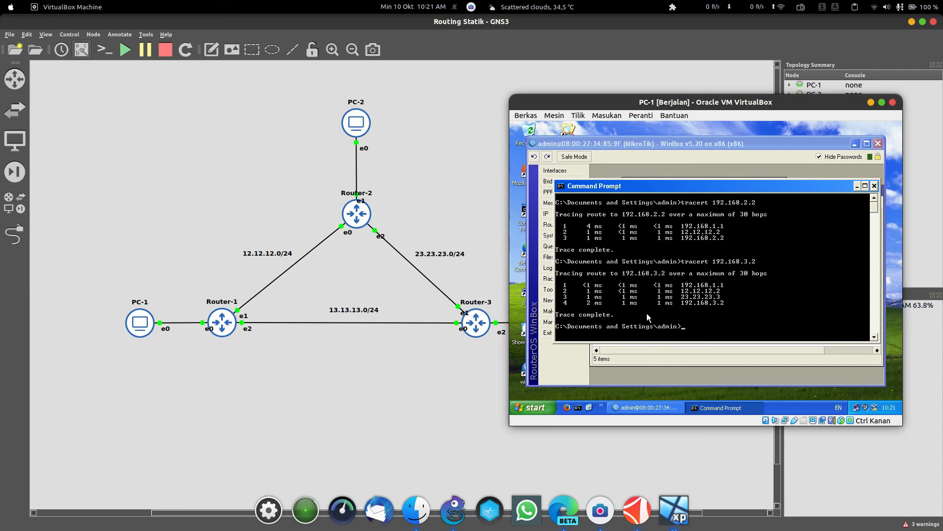
Examine the route list in WinBox on PC-1 alongside the topology, checking the gateways of the static routes.
left_click(646, 407)
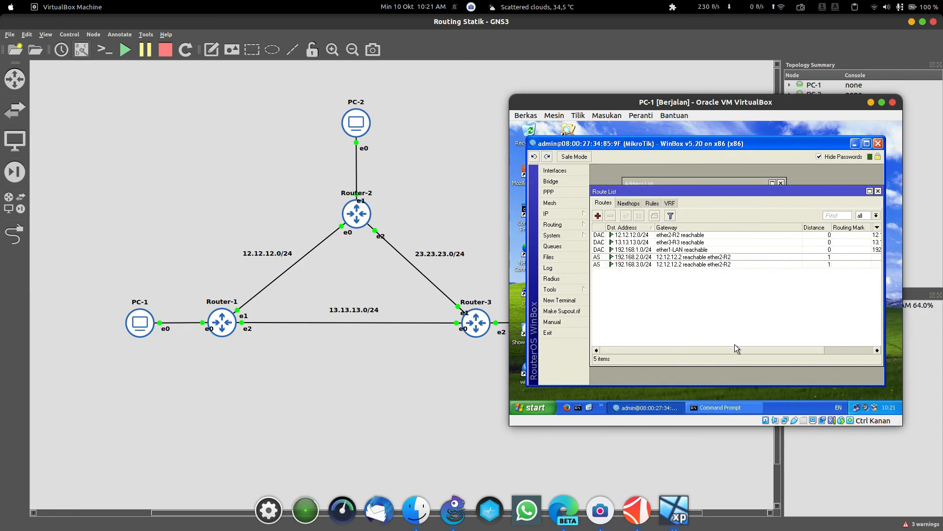
left_click_drag(736, 348, 786, 350)
left_click_drag(715, 110, 754, 105)
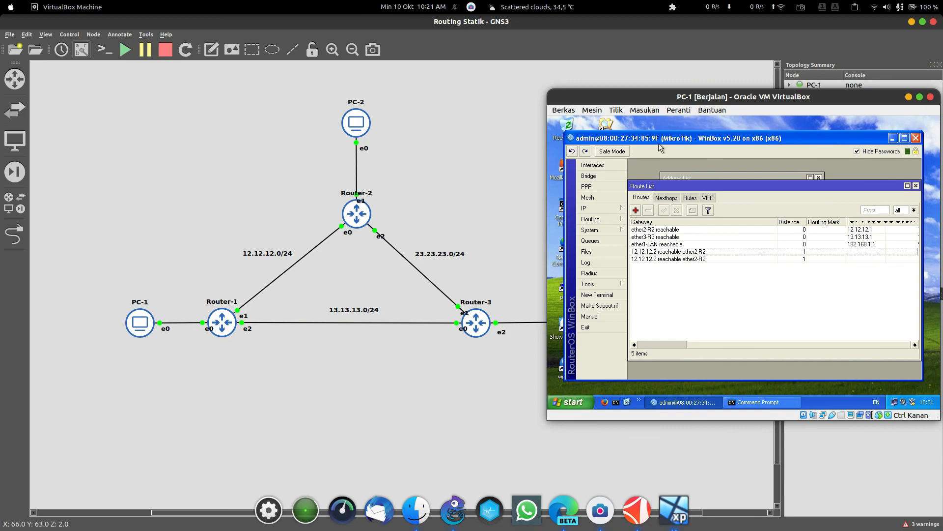
left_click_drag(709, 103, 739, 103)
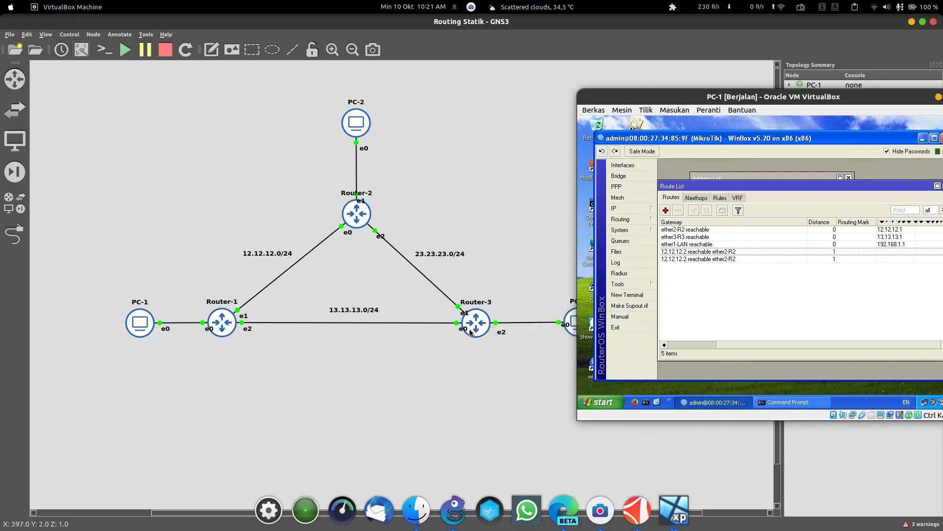
left_click_drag(772, 105, 742, 105)
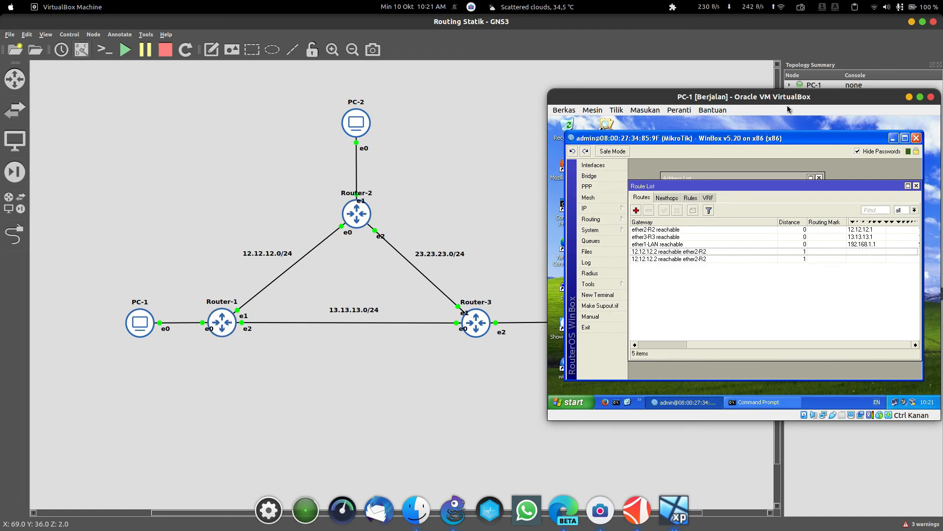
left_click(617, 109)
left_click(709, 102)
left_click_drag(713, 100, 686, 126)
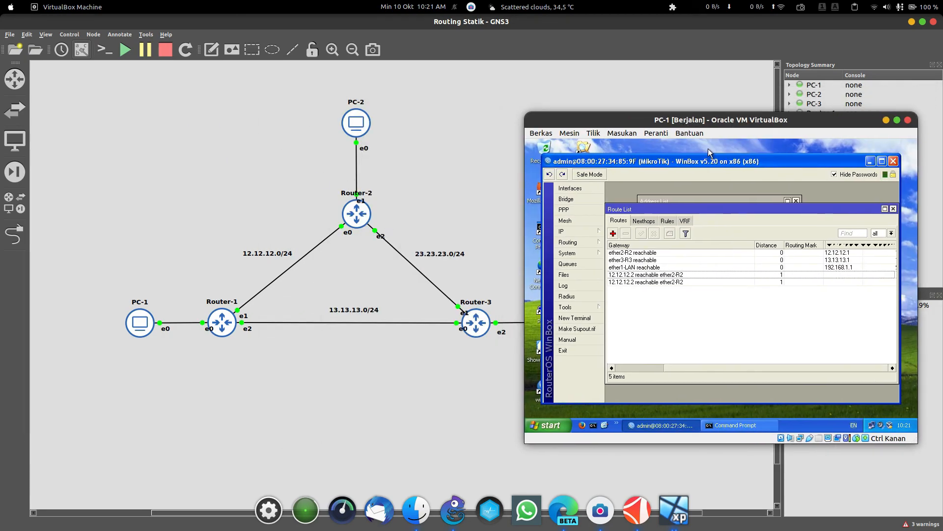
mouse_move(723, 121)
left_mouse_down()
mouse_move(718, 137)
mouse_move(736, 134)
mouse_move(734, 122)
left_mouse_up()
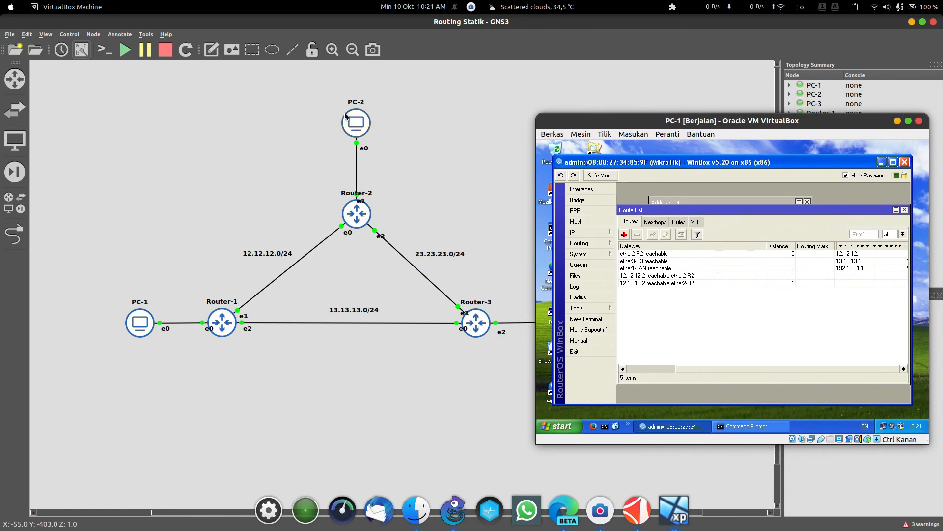
Request stopping all devices in the GNS3 topology.
left_click(166, 50)
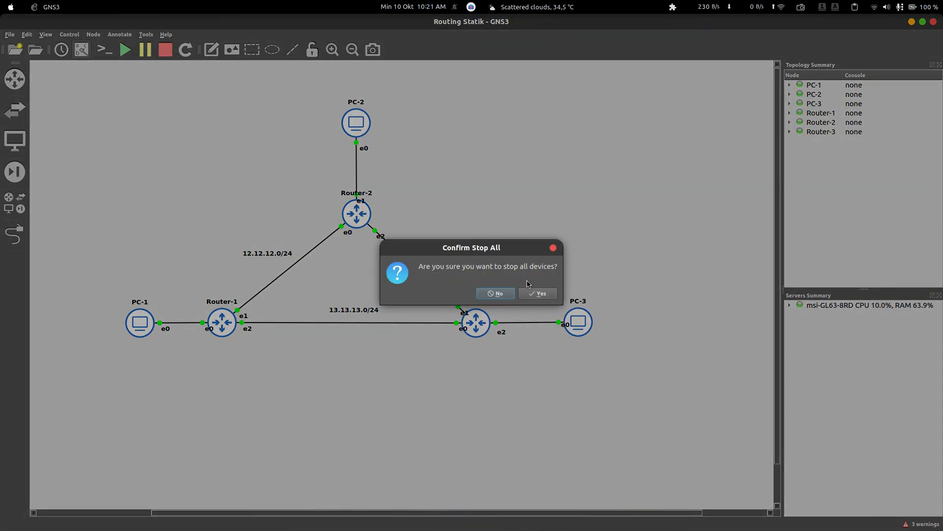